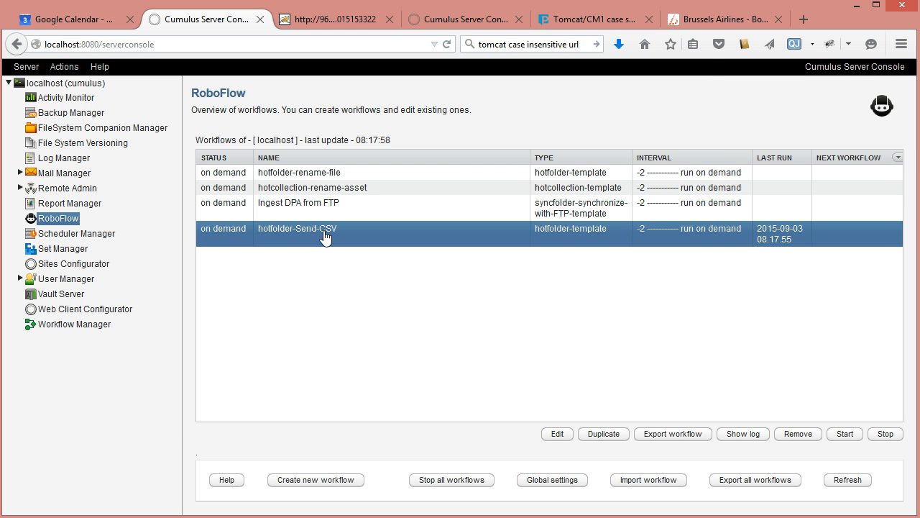
# Step: Switch to Notepad++ and review the request file test.txt line by line, from the requester's details to the requested city categories
pyautogui.hotkey('alt', 'Tab')
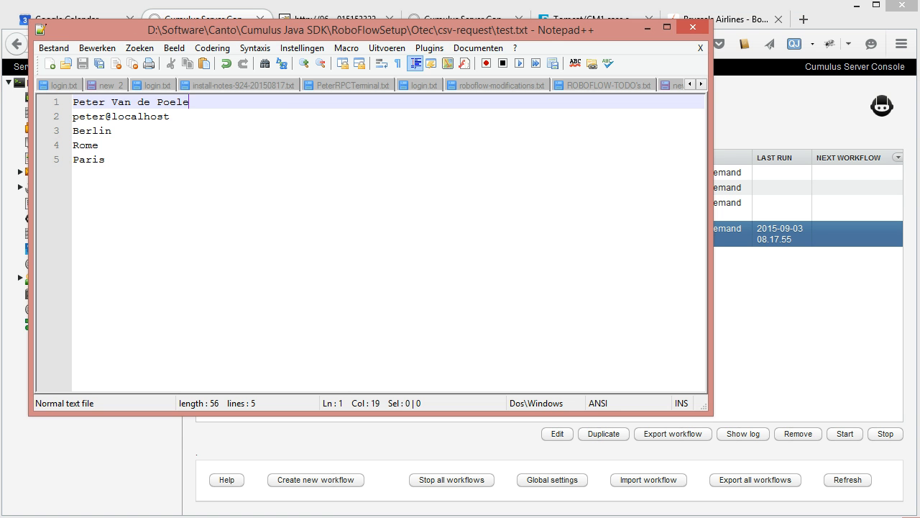
pyautogui.moveTo(316, 31); pyautogui.dragTo(439, 74)
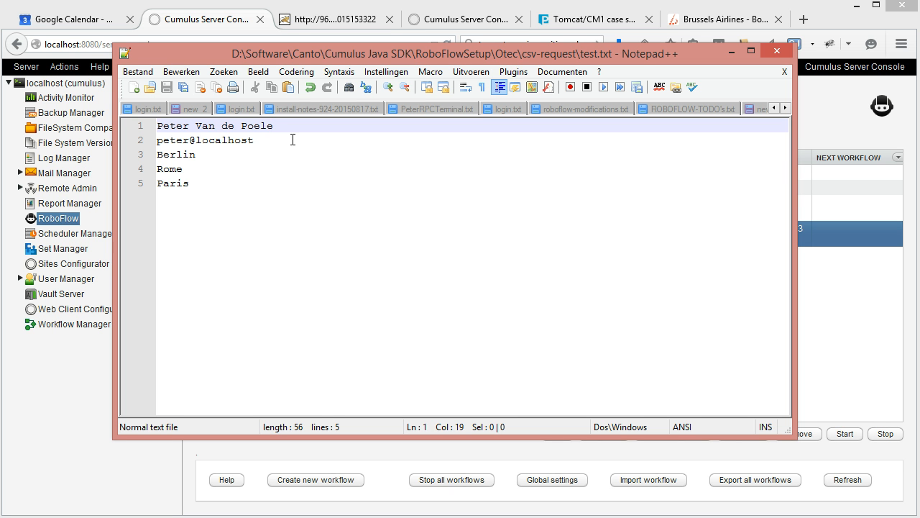
pyautogui.press('Down')
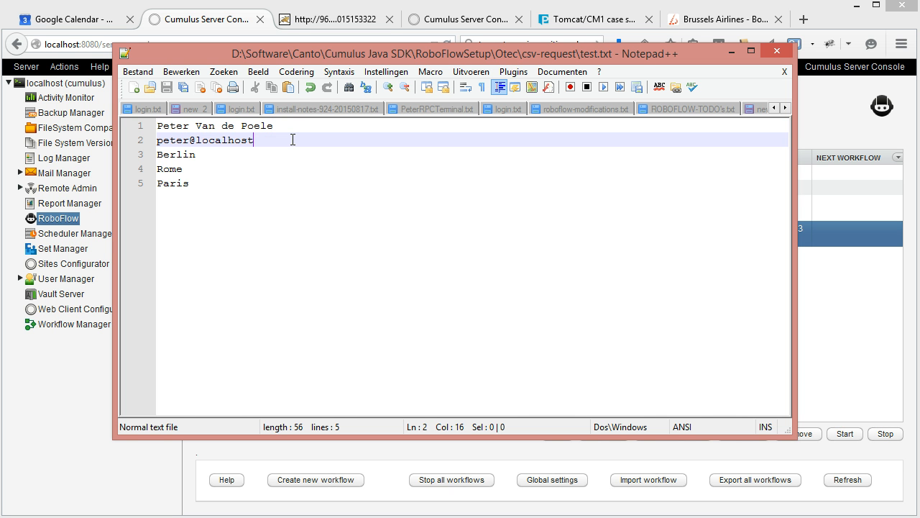
pyautogui.press('Down')
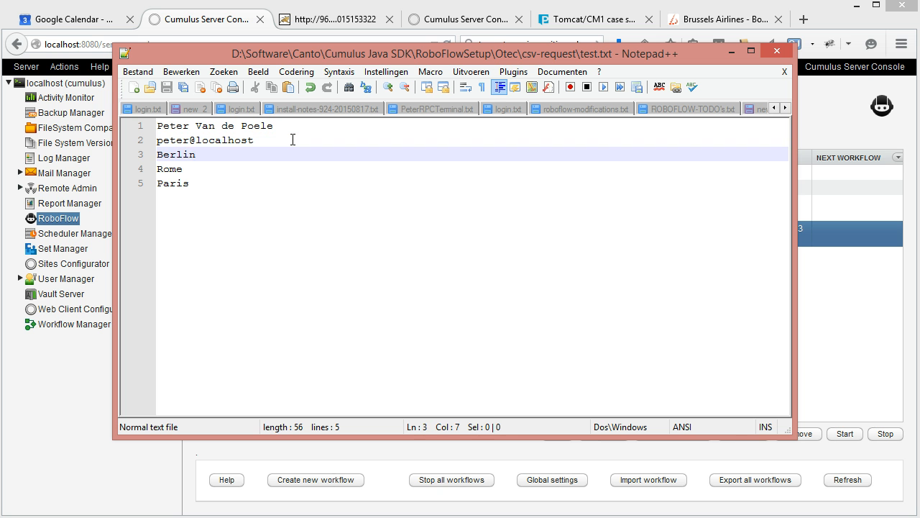
pyautogui.press('Down')
pyautogui.press('Down')
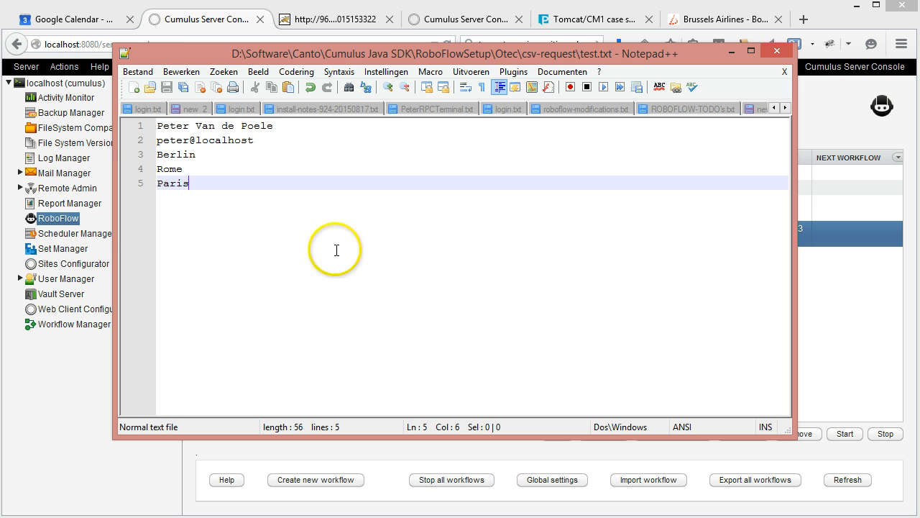
# Step: Return to the Cumulus Server Console and review the hotfolder-Send-CSV workflow's parameters for hot folder, catalog name, export folder and export fields
pyautogui.click(201, 28)
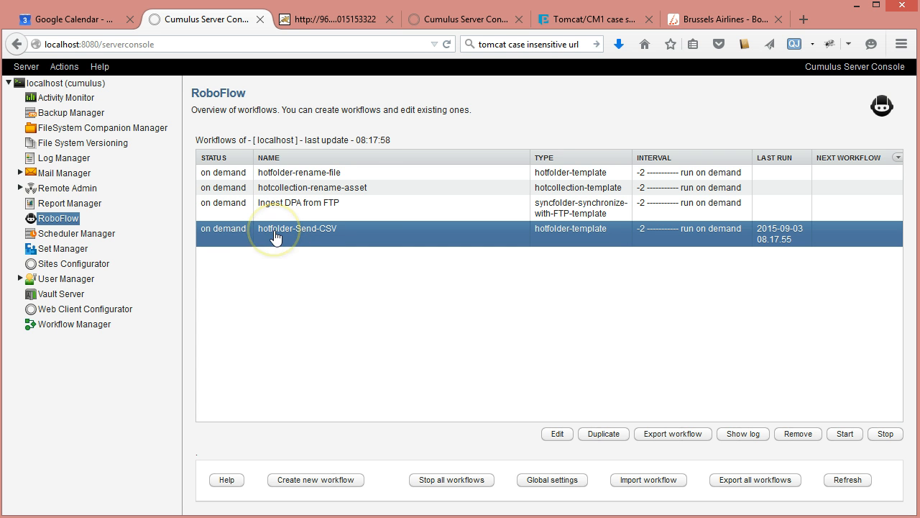
pyautogui.doubleClick(314, 234)
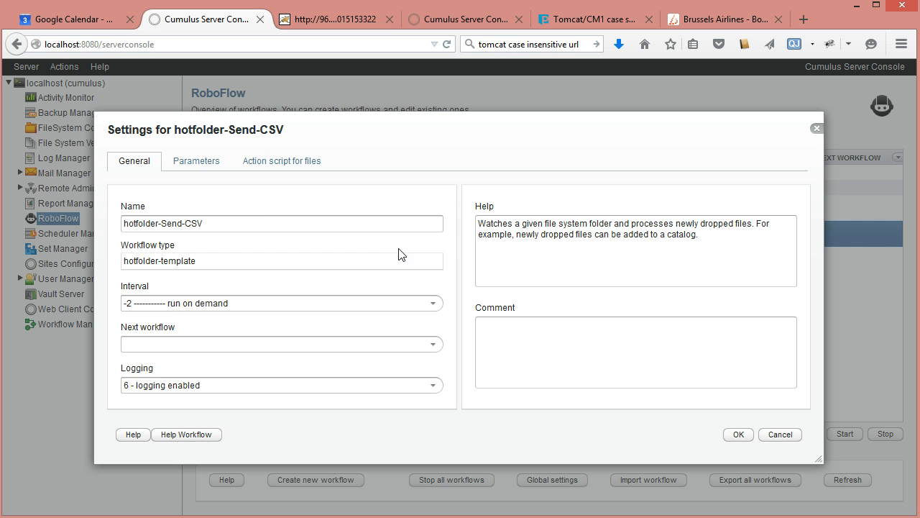
pyautogui.click(218, 164)
pyautogui.click(353, 220)
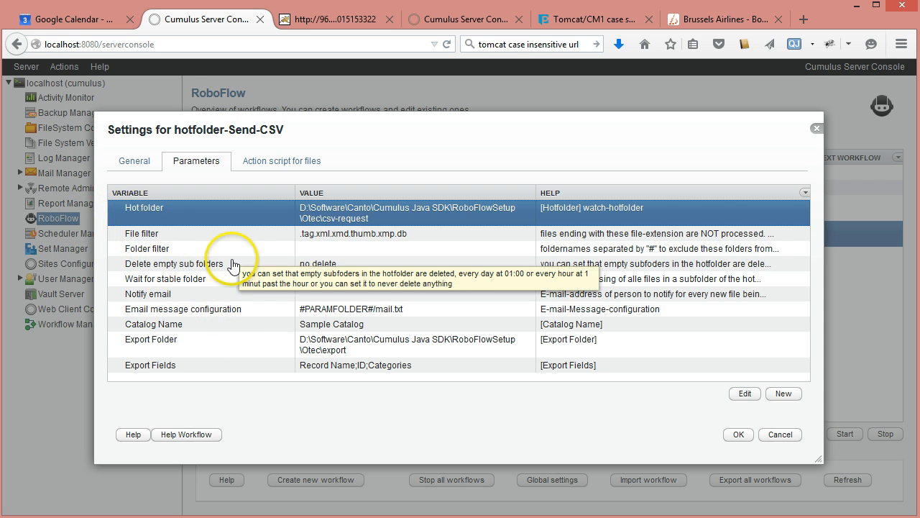
pyautogui.click(171, 327)
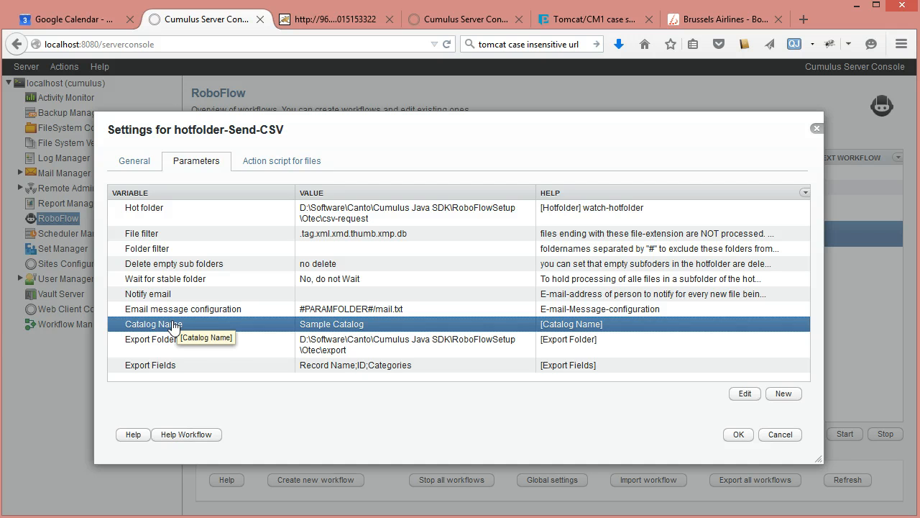
pyautogui.click(217, 345)
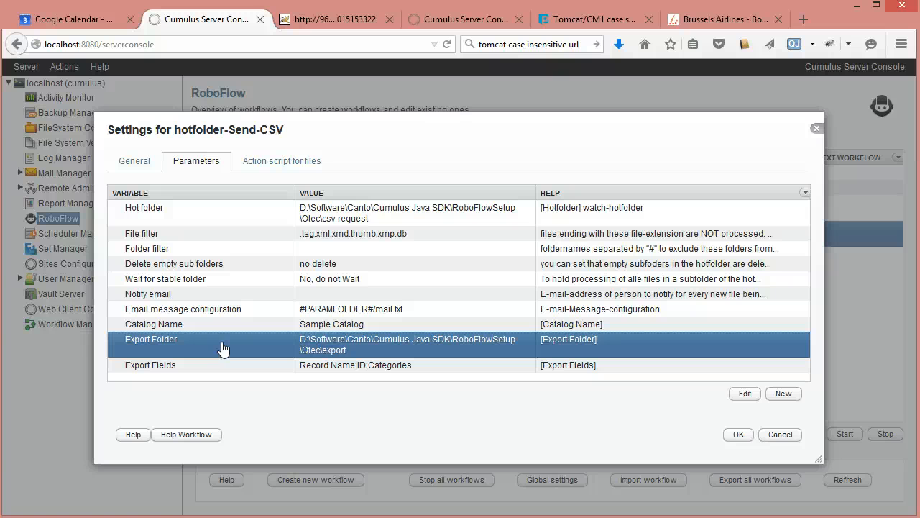
pyautogui.click(210, 367)
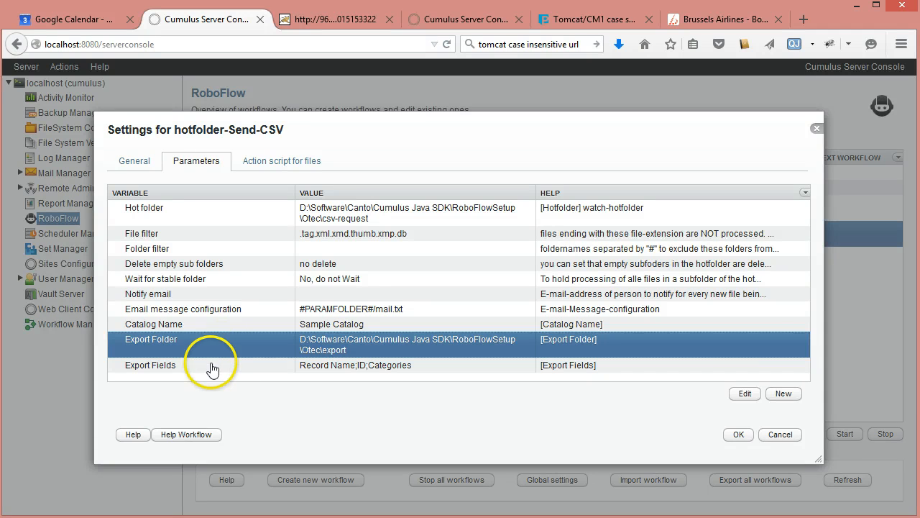
pyautogui.click(422, 385)
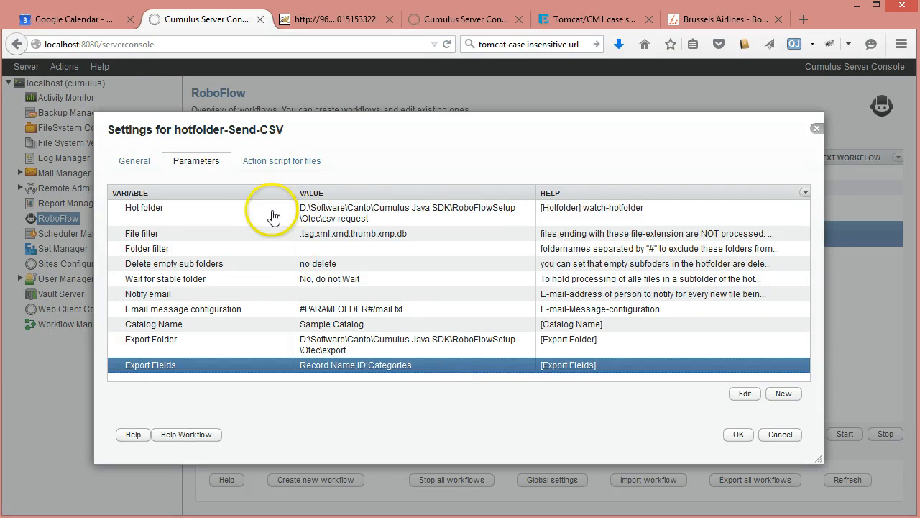
# Step: Expand the first test-workflow-progress condition in the action script for files and inspect its settings without changing them
pyautogui.click(266, 161)
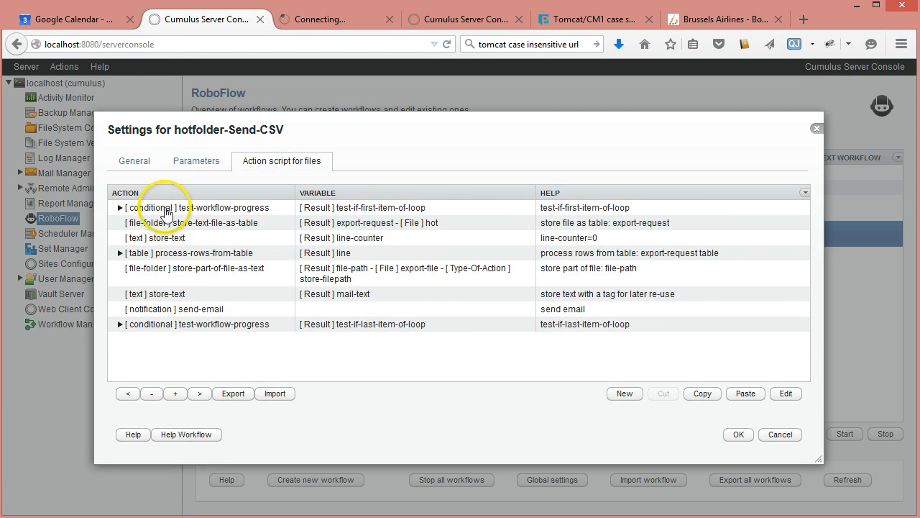
pyautogui.click(157, 208)
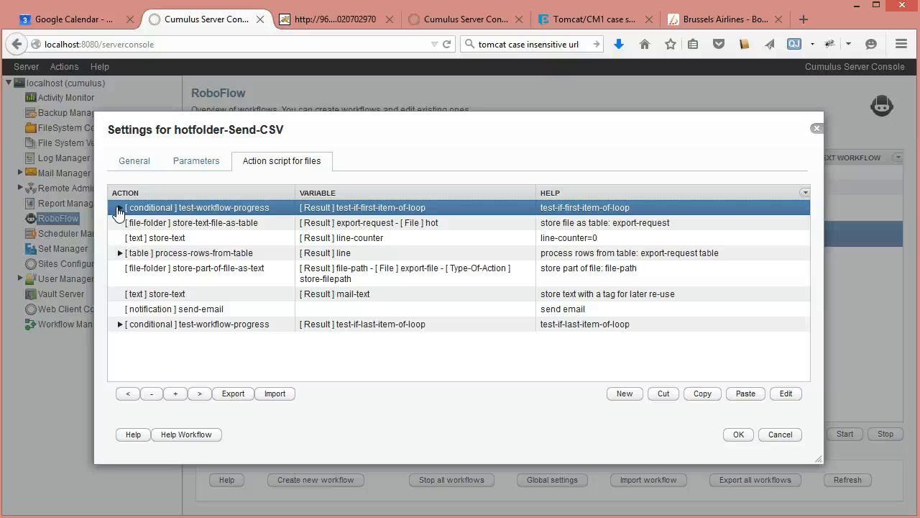
pyautogui.click(119, 208)
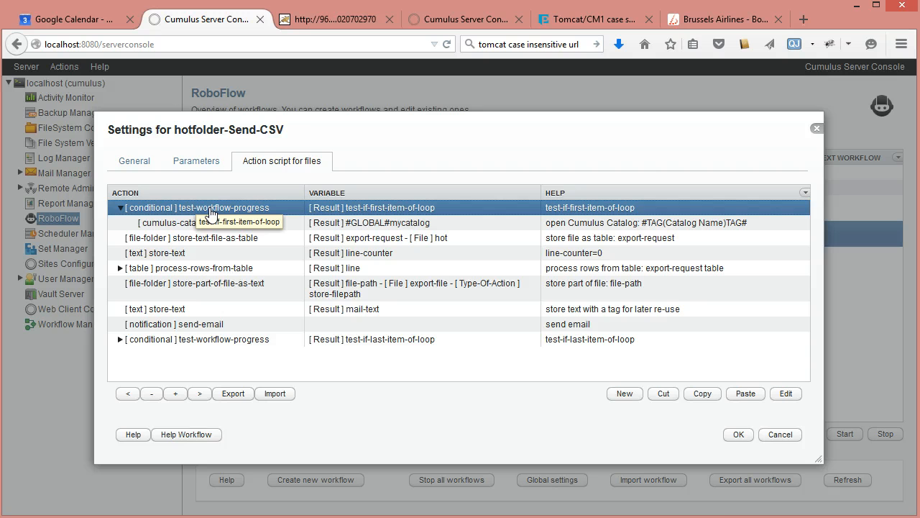
pyautogui.doubleClick(211, 214)
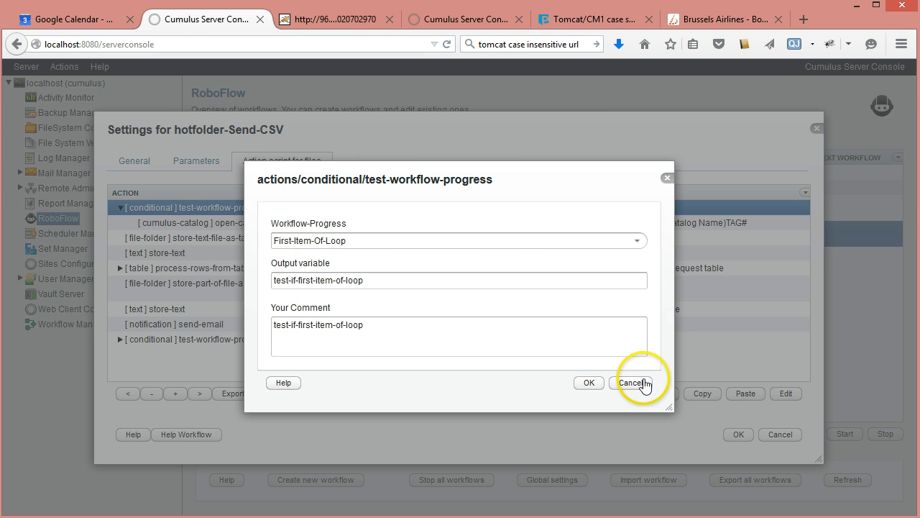
pyautogui.click(640, 383)
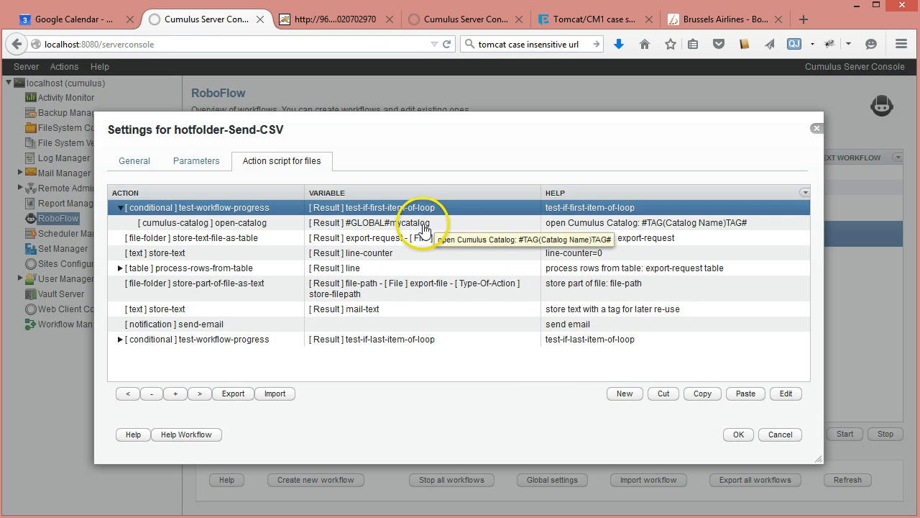
# Step: Inspect the open-catalog action's #GLOBAL# output variable and catalog choices without saving, and check the workflow's Catalog Name parameter
pyautogui.click(423, 222)
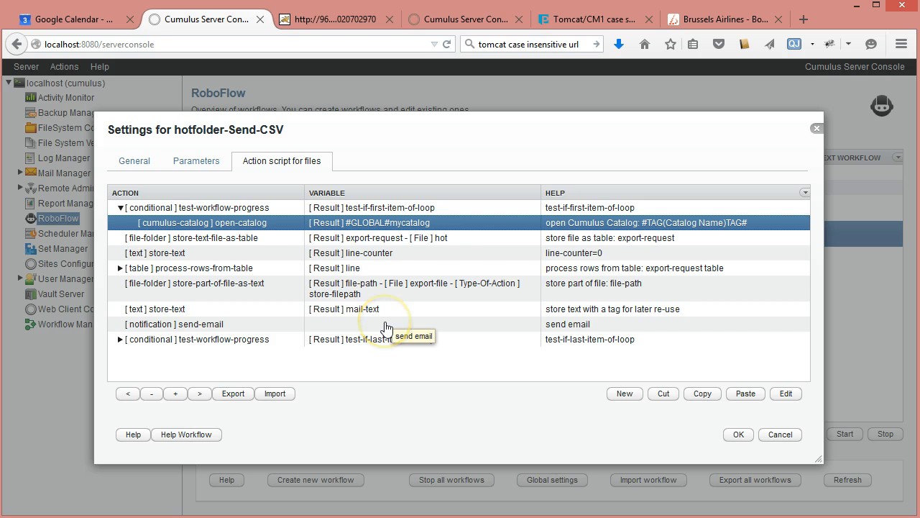
pyautogui.click(390, 226)
pyautogui.doubleClick(390, 226)
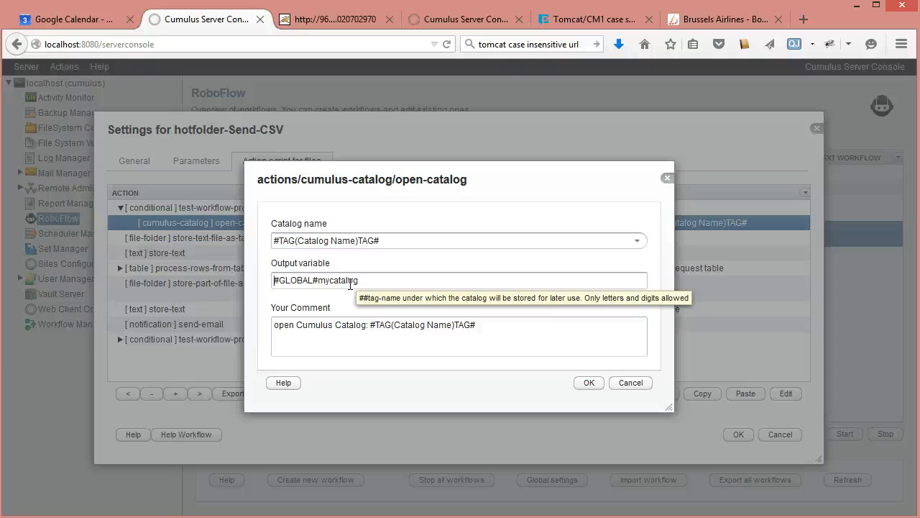
pyautogui.hotkey('shift', 'Right')
pyautogui.hotkey('shift', 'Right')
pyautogui.hotkey('shift', 'Right')
pyautogui.hotkey('shift', 'Right')
pyautogui.hotkey('shift', 'Right')
pyautogui.hotkey('shift', 'Right')
pyautogui.hotkey('shift', 'Right')
pyautogui.hotkey('shift', 'Right')
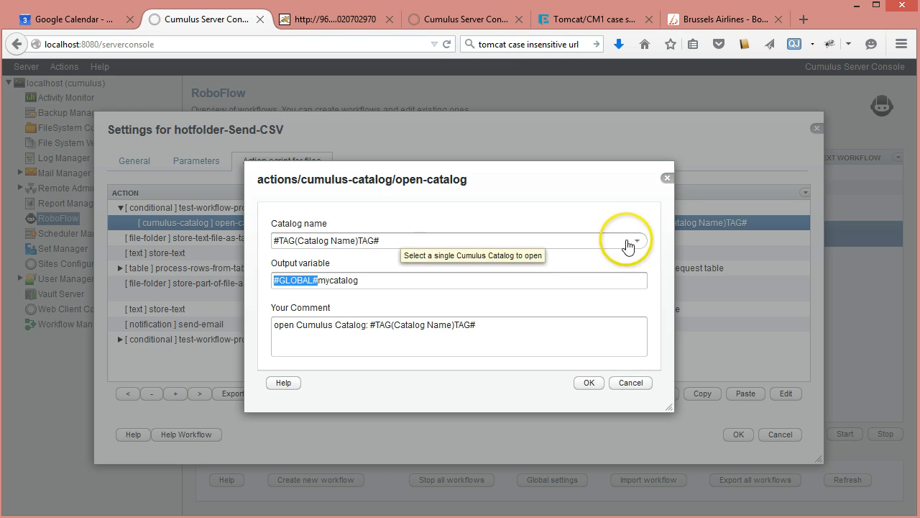
pyautogui.click(637, 242)
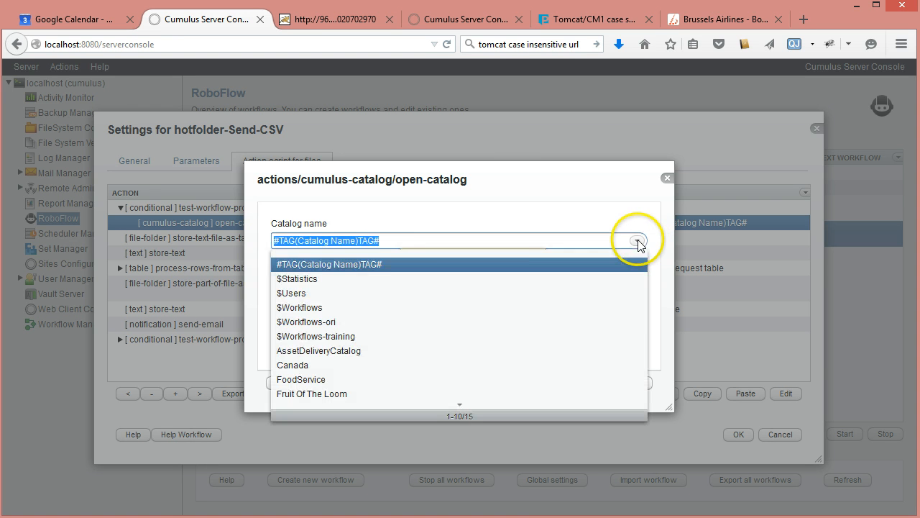
pyautogui.click(437, 264)
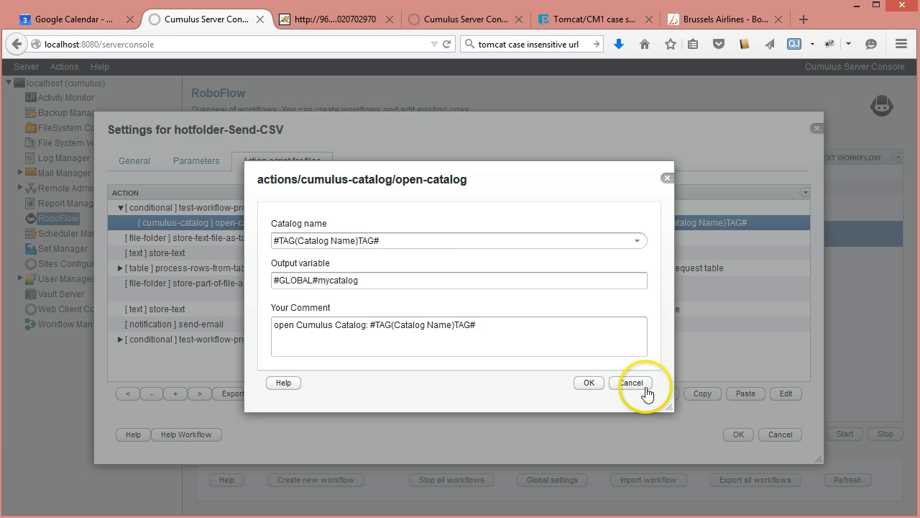
pyautogui.click(635, 383)
pyautogui.click(203, 161)
pyautogui.click(180, 325)
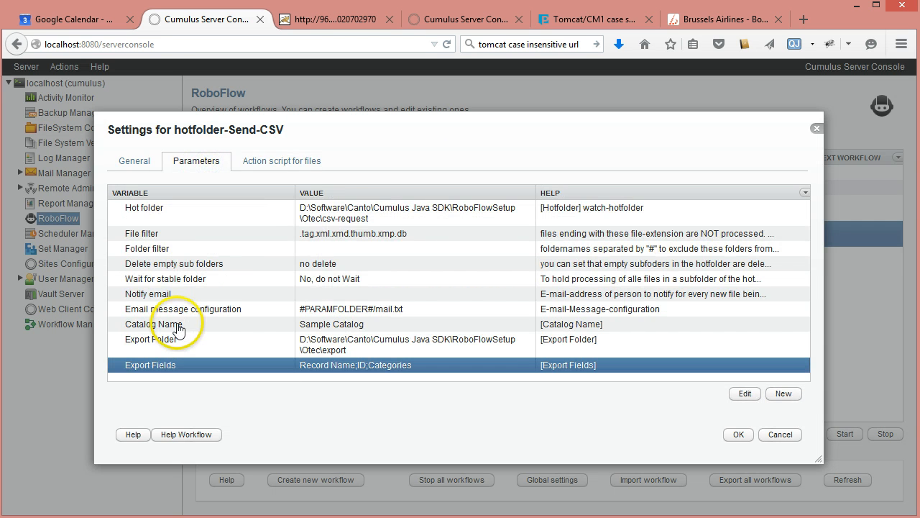
# Step: Open the store-text-file-as-table action from the action script for files and view its available separator types
pyautogui.click(291, 163)
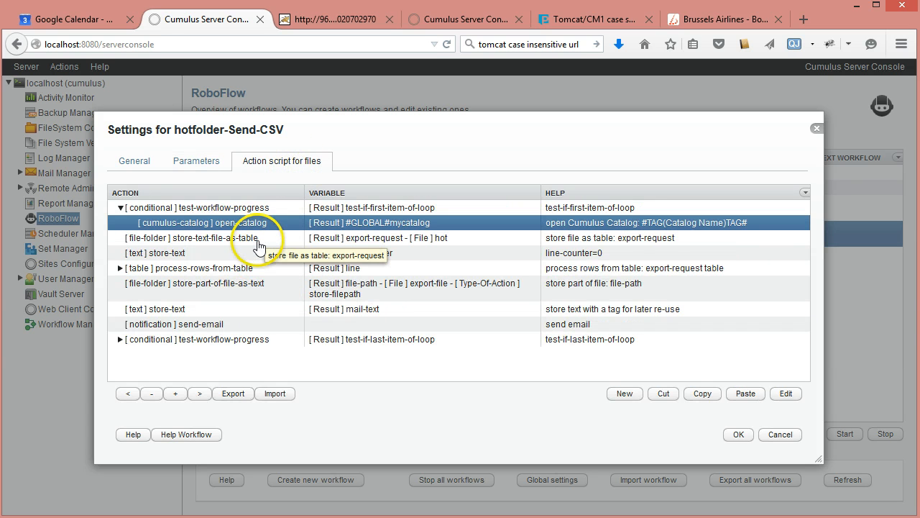
pyautogui.click(250, 239)
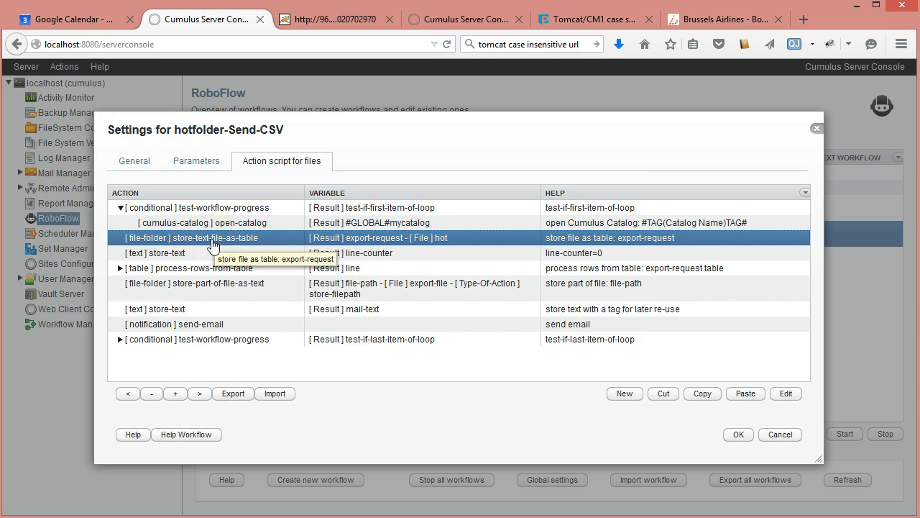
pyautogui.doubleClick(211, 242)
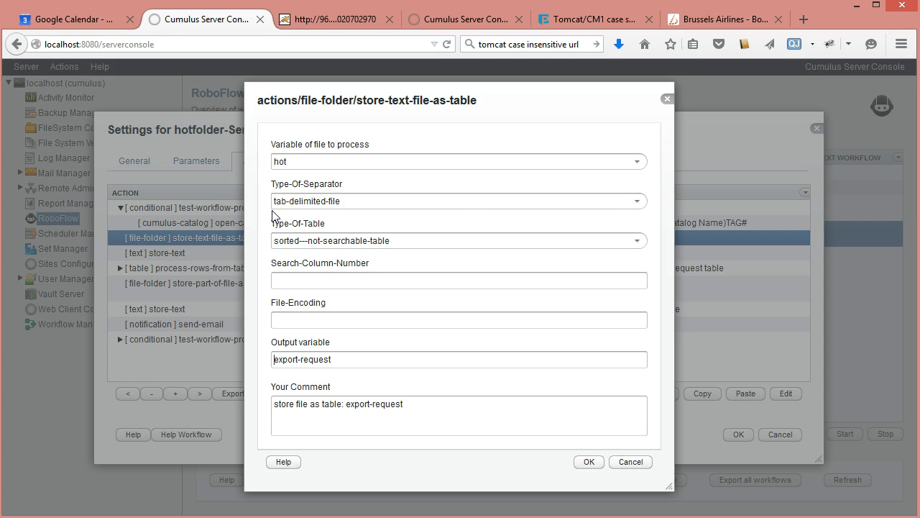
pyautogui.click(638, 202)
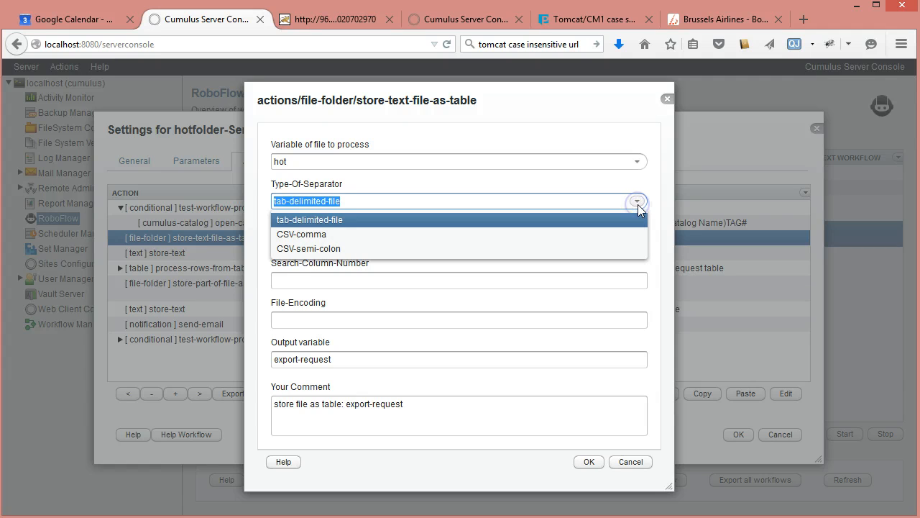
pyautogui.click(637, 204)
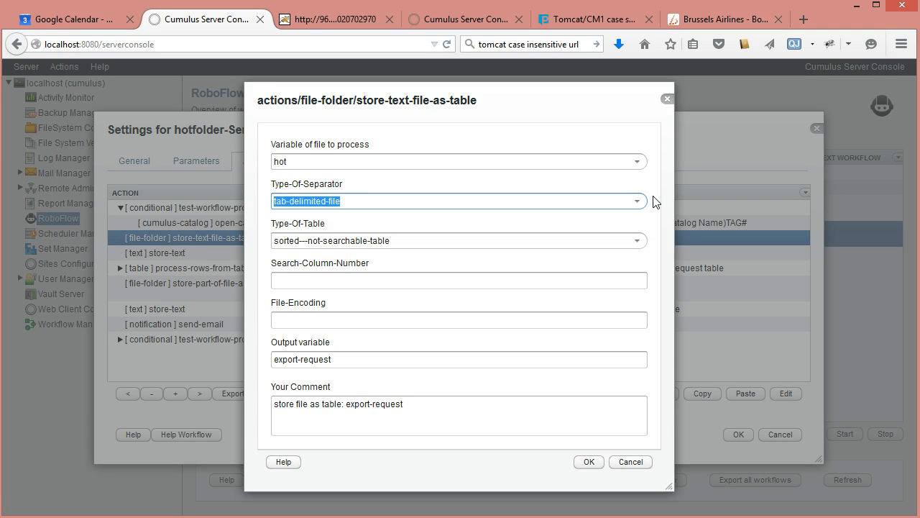
# Step: Switch to Notepad++ to examine the lines of the test.txt export request, and return to the store-text-file-as-table settings
pyautogui.click(228, 517)
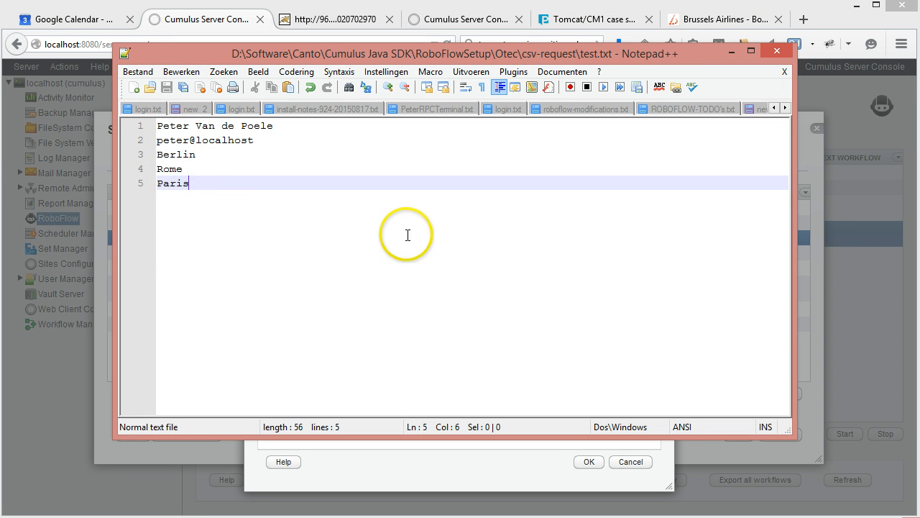
pyautogui.click(730, 52)
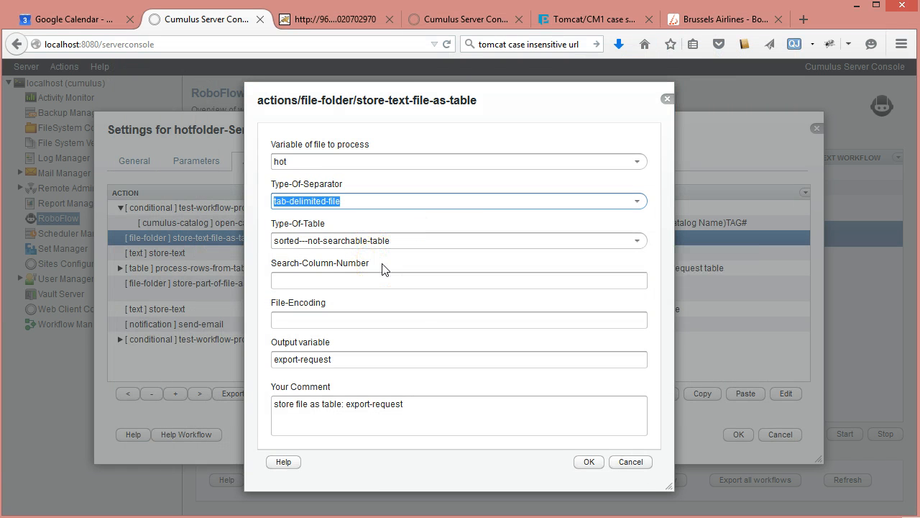
pyautogui.moveTo(297, 248)
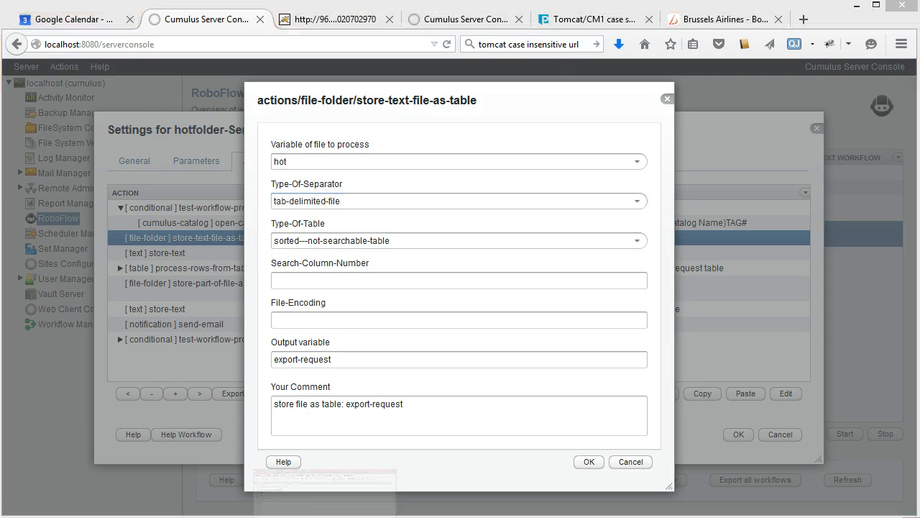
pyautogui.hotkey('alt', 'Tab')
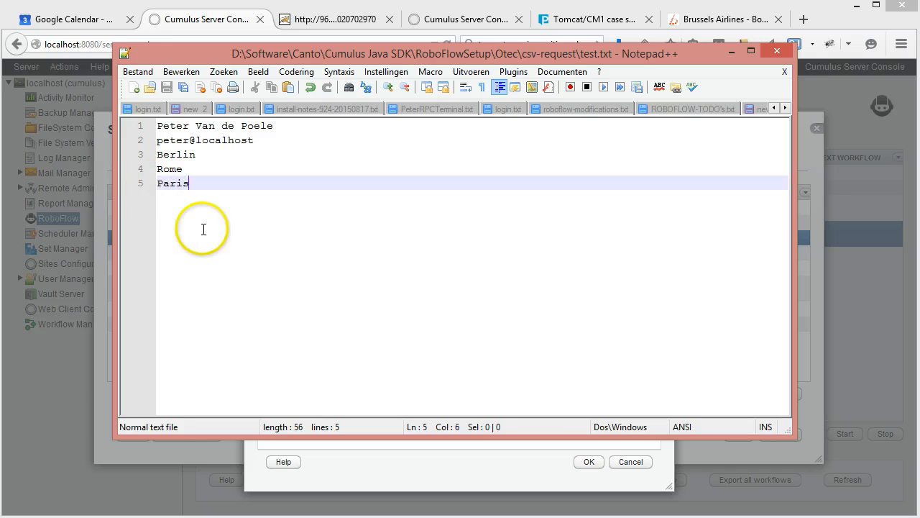
pyautogui.click(280, 250)
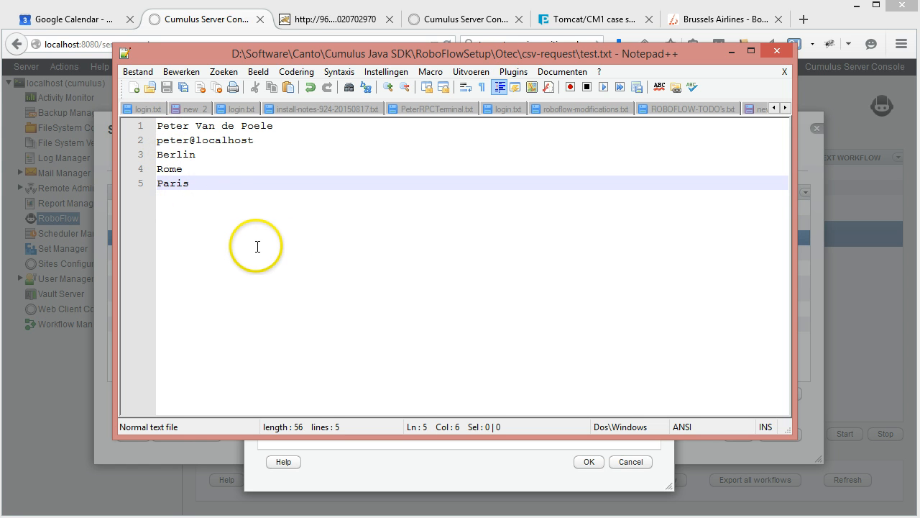
pyautogui.doubleClick(164, 126)
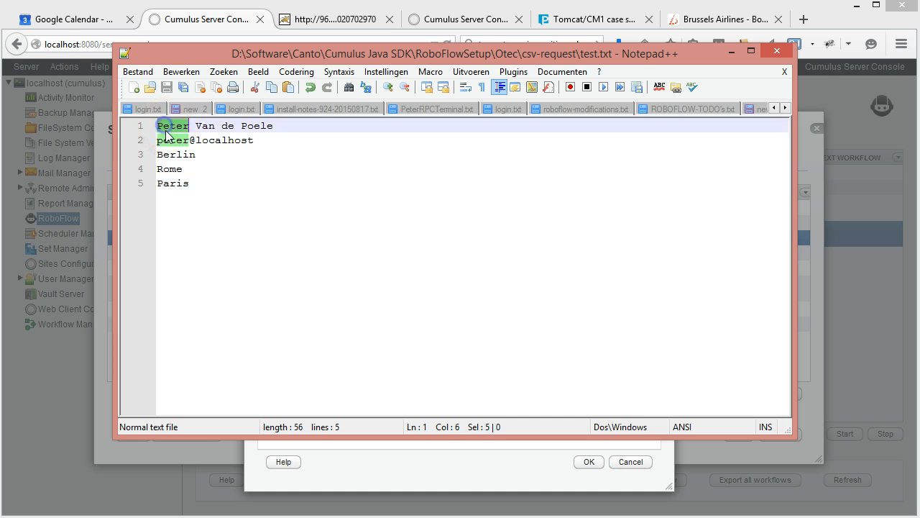
pyautogui.doubleClick(166, 141)
pyautogui.doubleClick(167, 155)
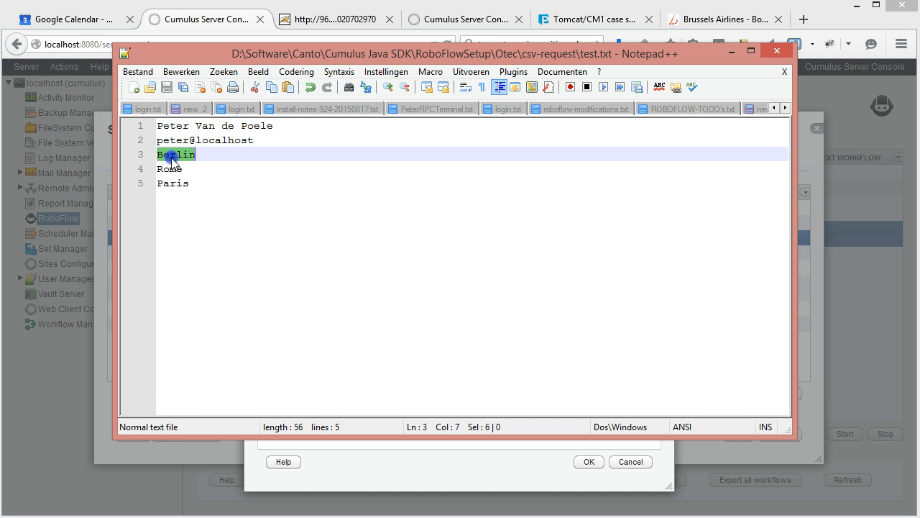
pyautogui.click(172, 171)
pyautogui.click(732, 52)
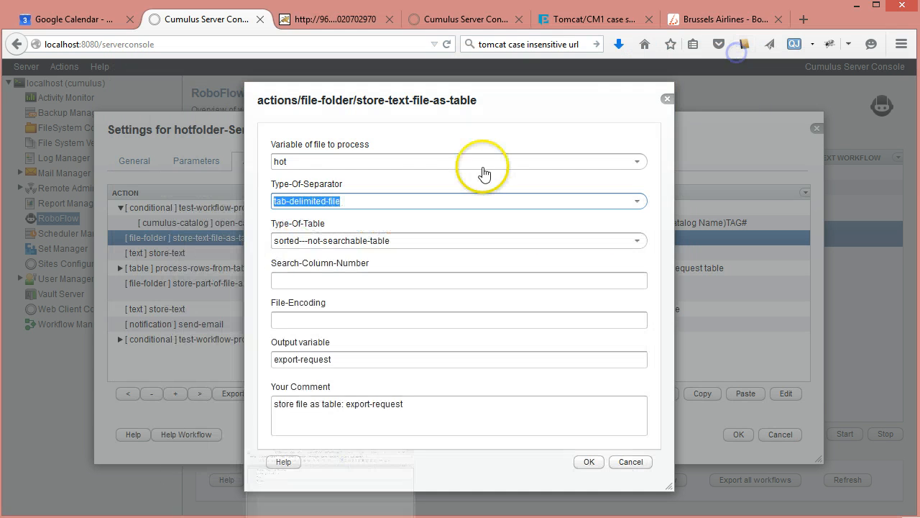
# Step: View the available table types in the store-text-file-as-table action and close its settings without saving
pyautogui.click(637, 239)
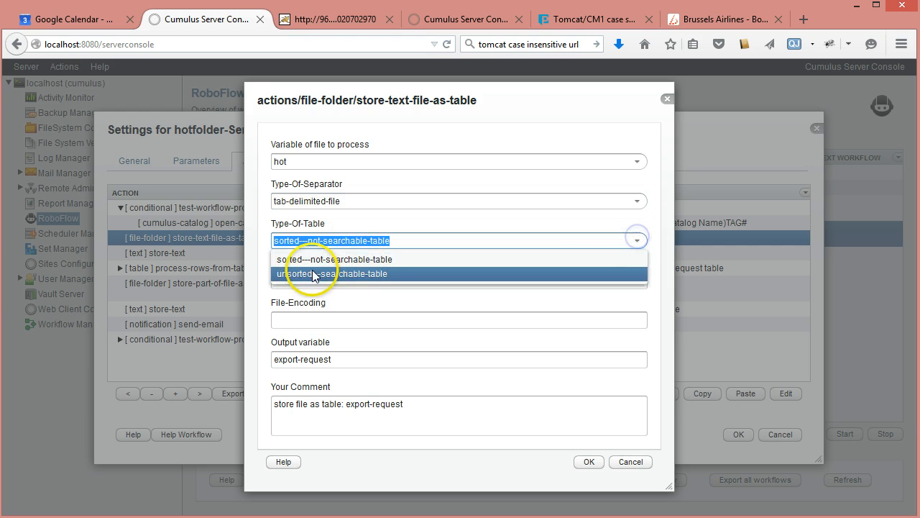
pyautogui.click(265, 285)
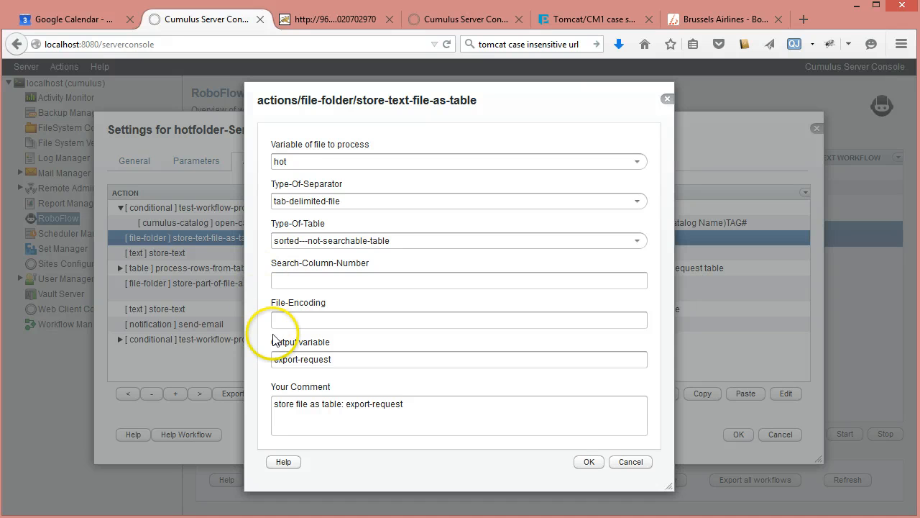
pyautogui.click(631, 462)
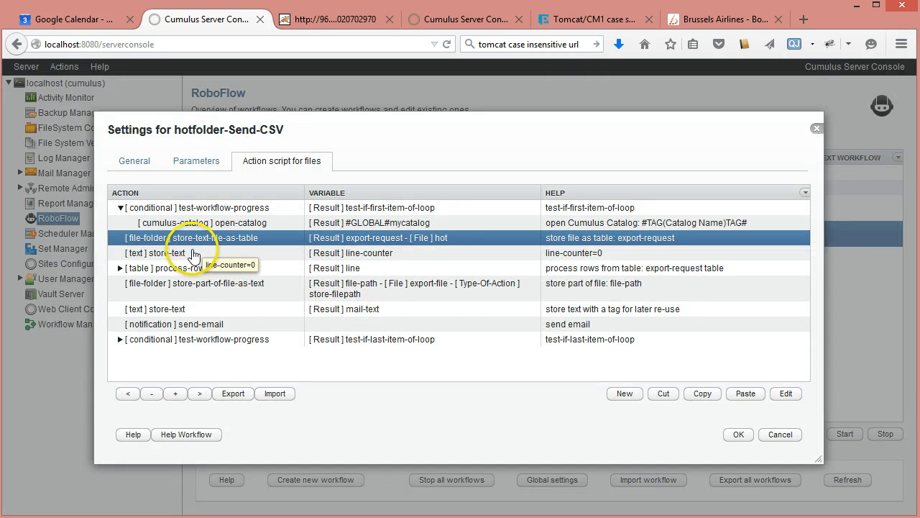
# Step: Change the comment of the line-counter store-text action to "line-counter=000" and save it
pyautogui.click(193, 254)
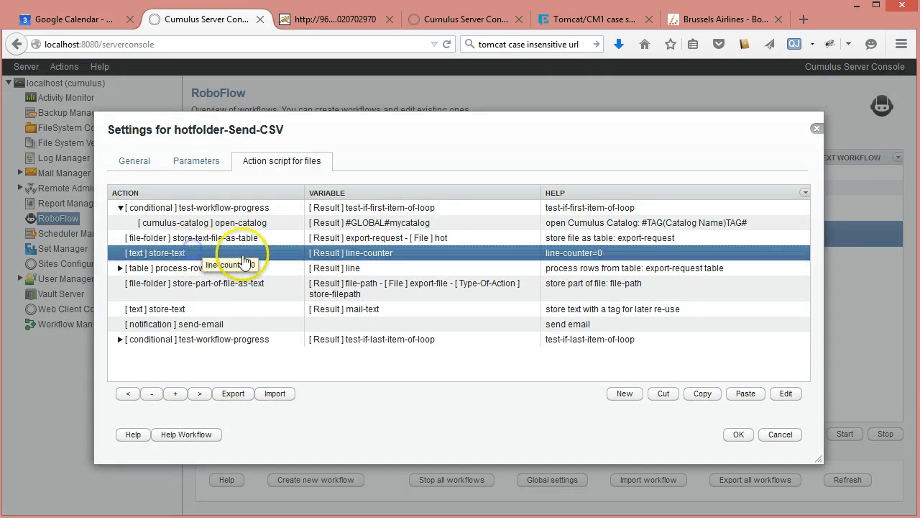
pyautogui.doubleClick(287, 256)
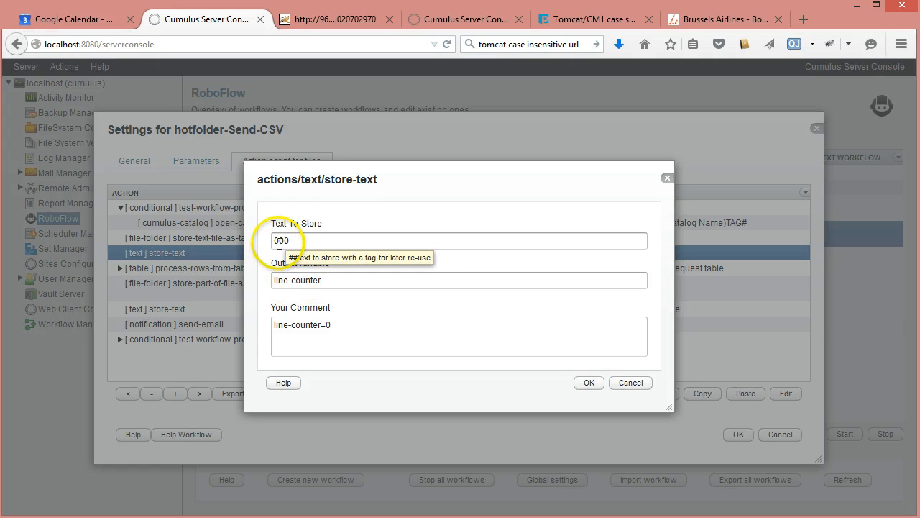
pyautogui.click(362, 327)
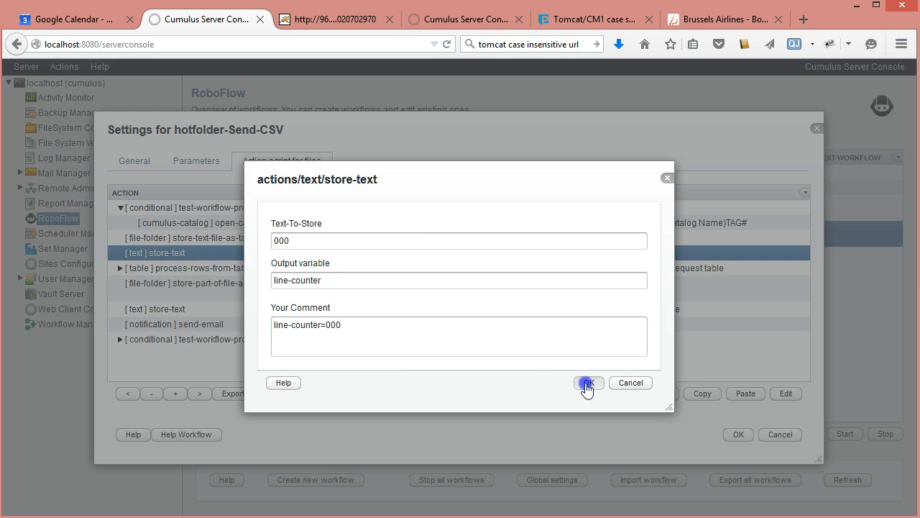
pyautogui.click(588, 383)
# Step: Collapse the first test-workflow-progress condition and inspect the process-rows-from-table action's Skip-First-Row choices and output variable without saving
pyautogui.click(224, 268)
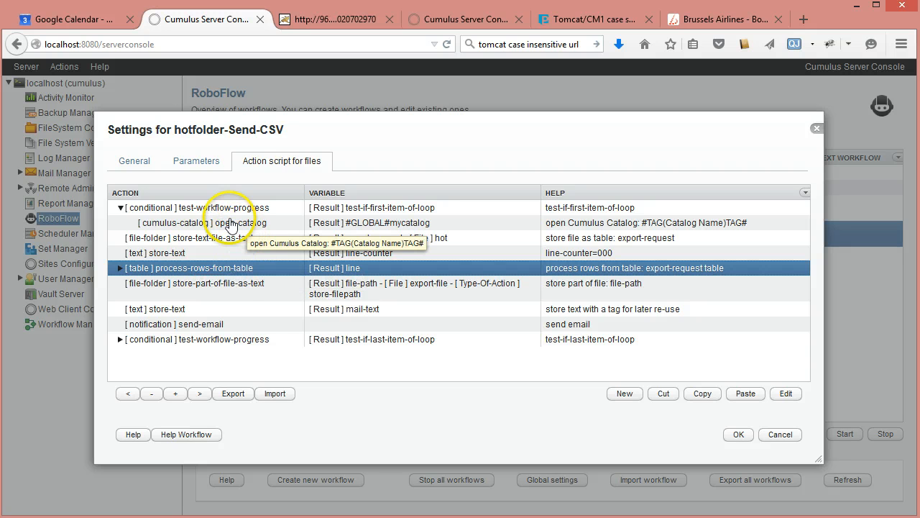
pyautogui.click(120, 208)
pyautogui.click(363, 223)
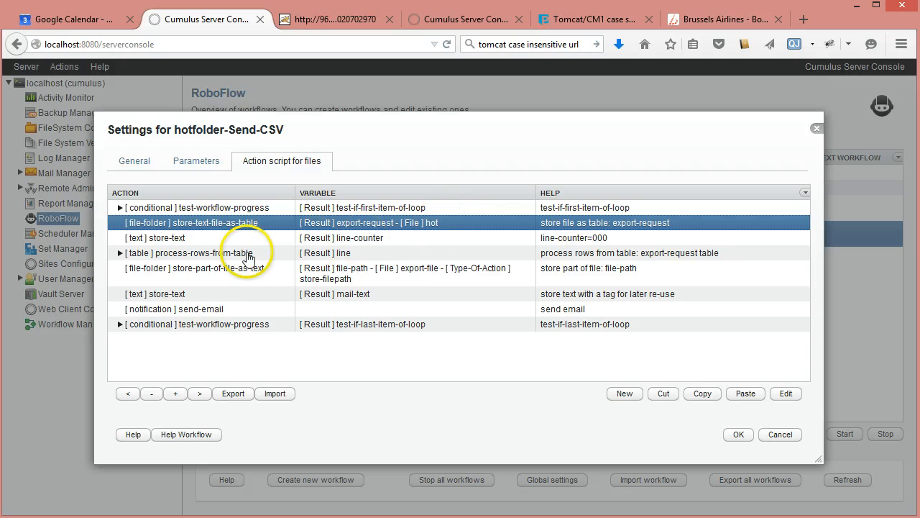
pyautogui.click(245, 256)
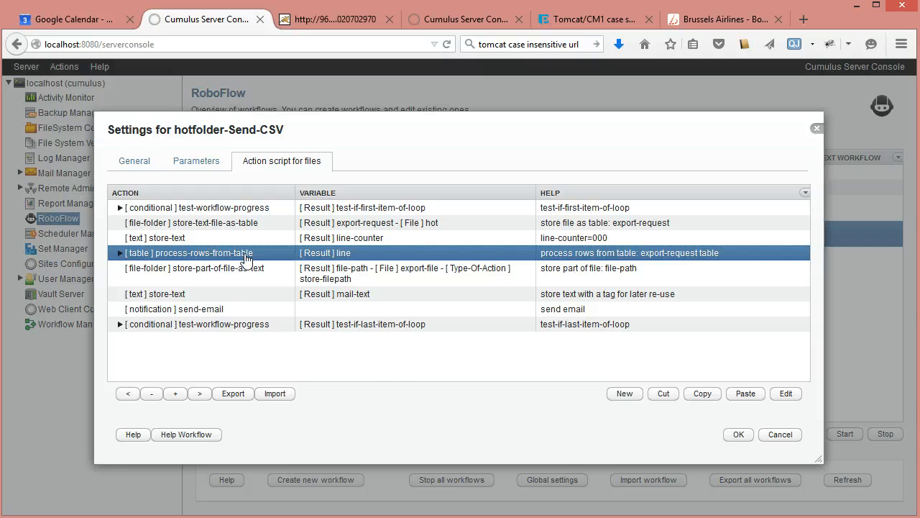
pyautogui.doubleClick(245, 255)
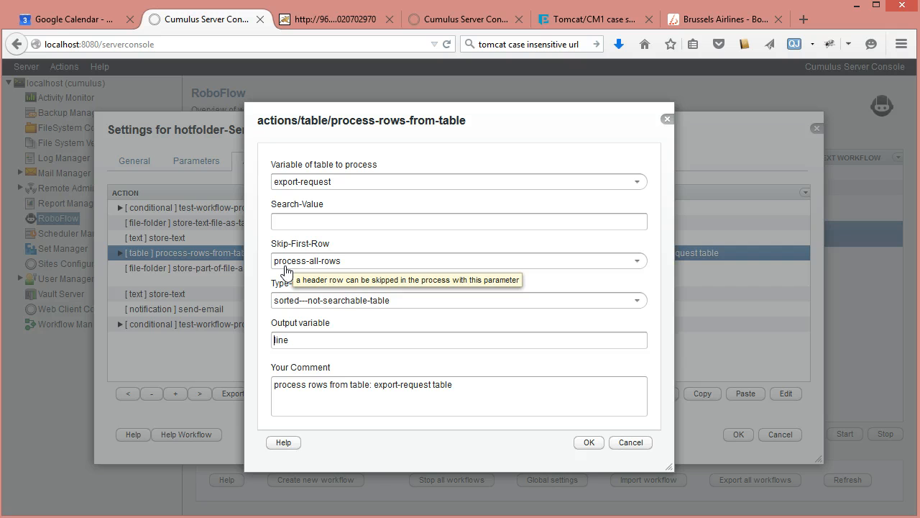
pyautogui.click(637, 260)
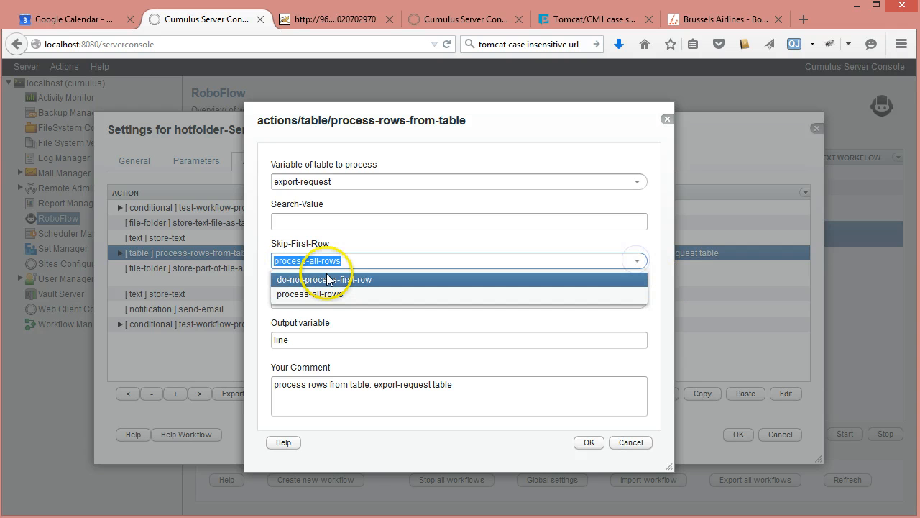
pyautogui.click(253, 266)
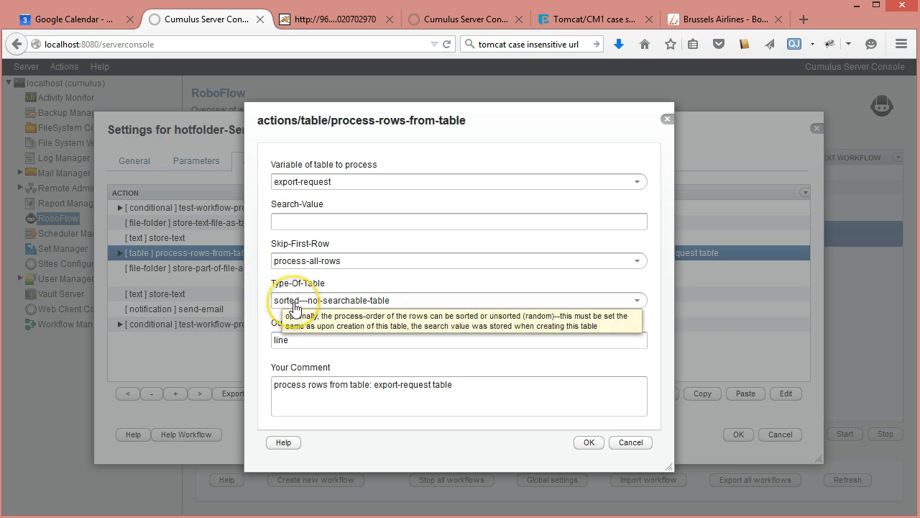
pyautogui.click(290, 338)
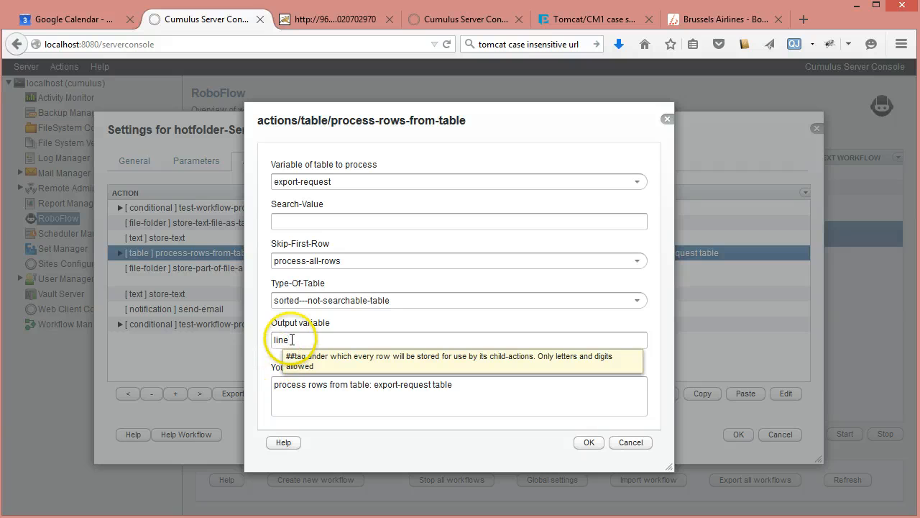
pyautogui.click(272, 343)
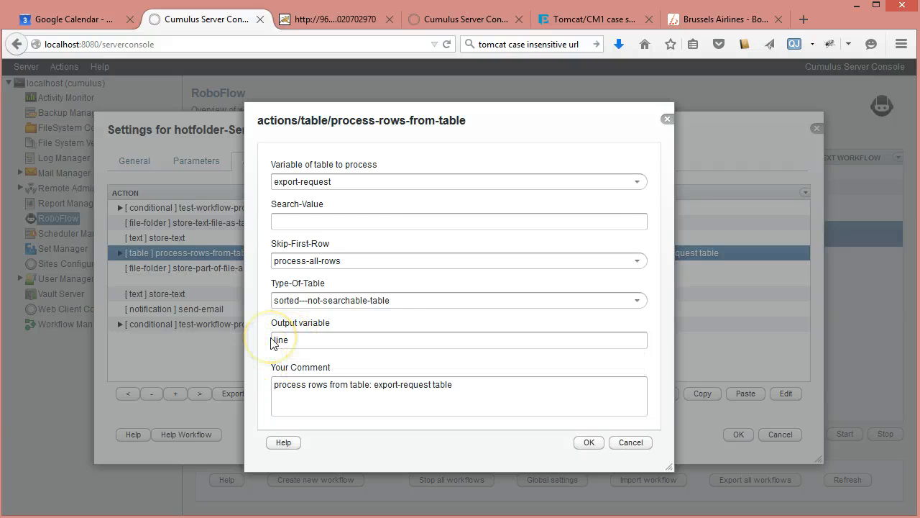
pyautogui.click(638, 444)
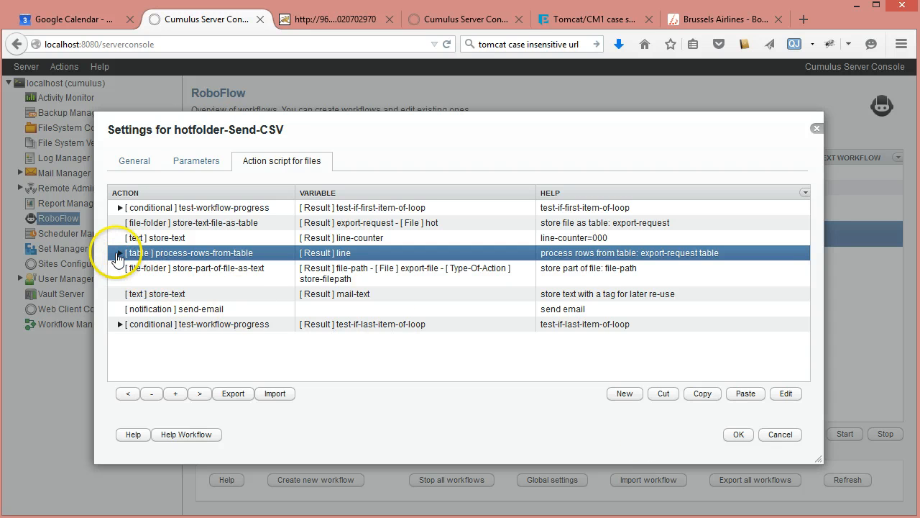
# Step: Expand process-rows-from-table and inspect its store-incremented-text-value action's added value and result format without saving
pyautogui.click(119, 255)
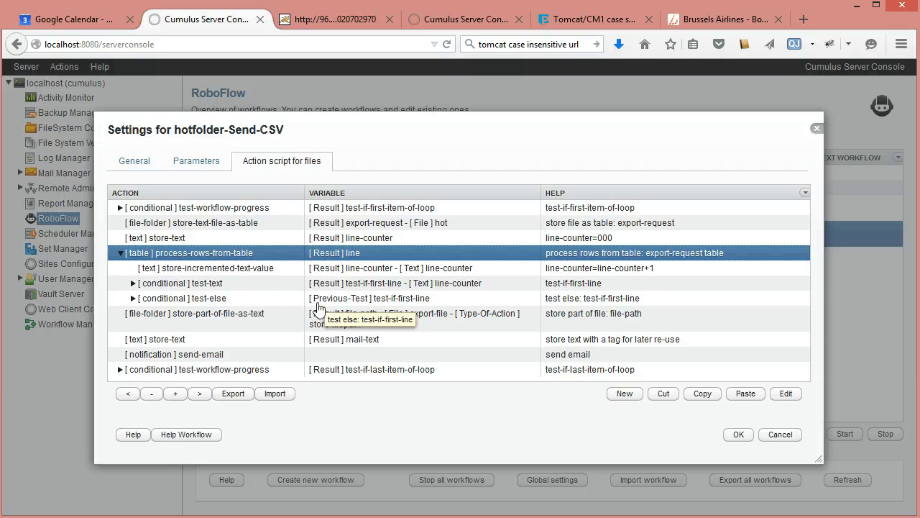
pyautogui.click(281, 275)
pyautogui.click(280, 275)
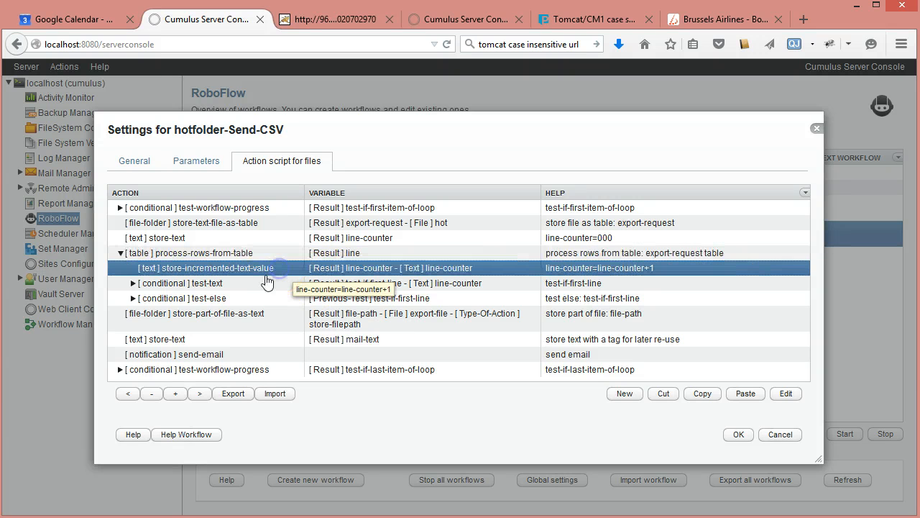
pyautogui.doubleClick(201, 272)
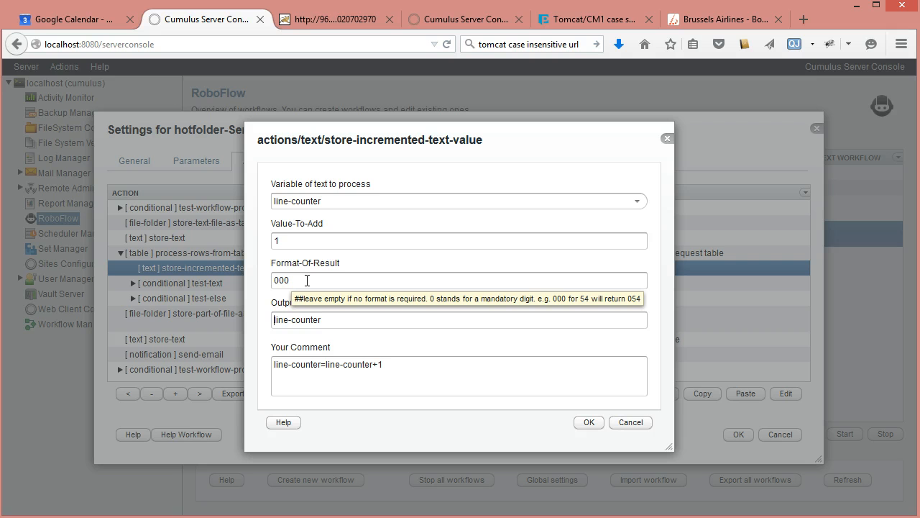
pyautogui.click(286, 238)
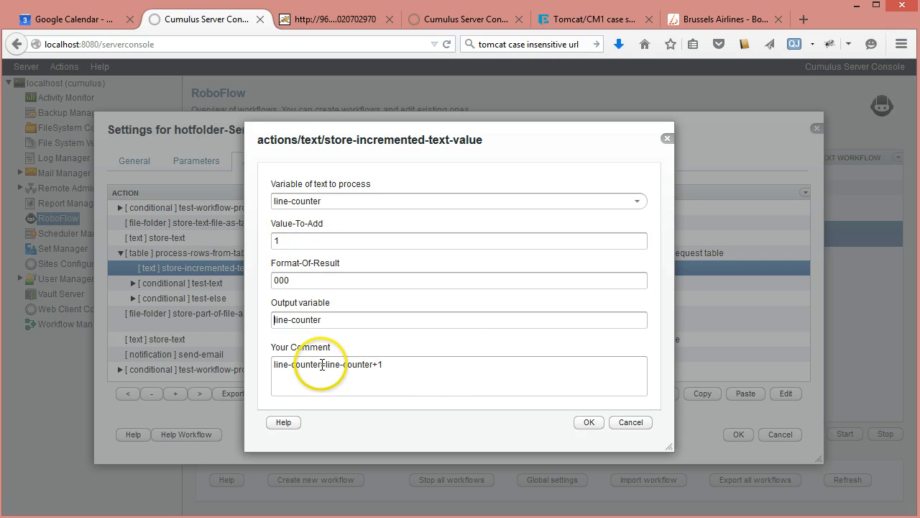
pyautogui.click(623, 422)
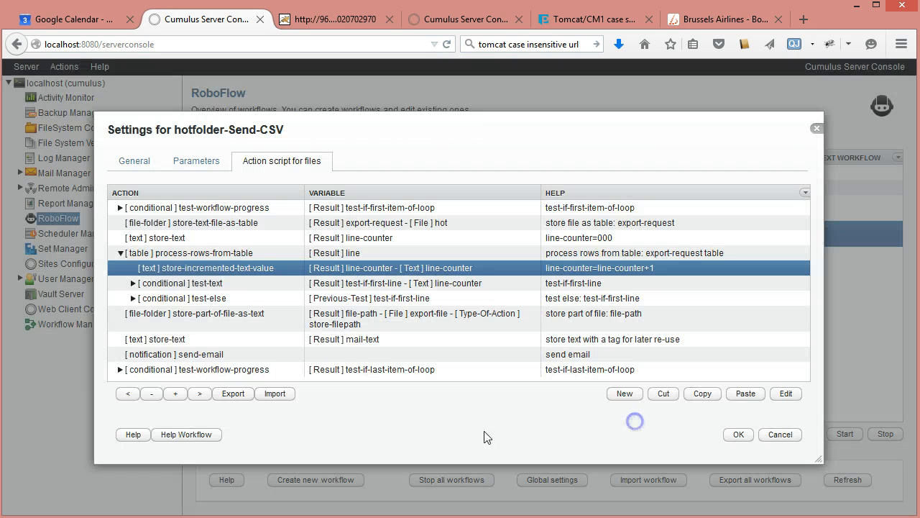
# Step: Inspect the settings of the test-text condition for the first line without changing them
pyautogui.click(134, 284)
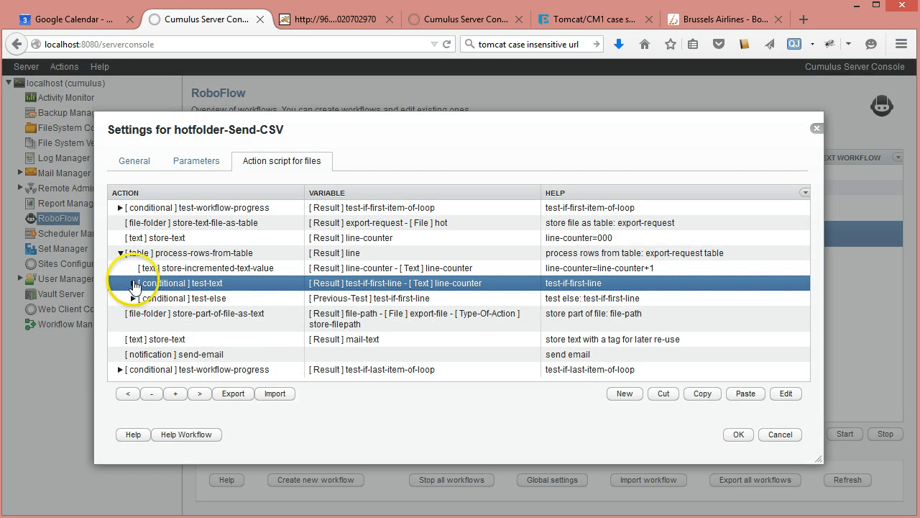
pyautogui.doubleClick(198, 282)
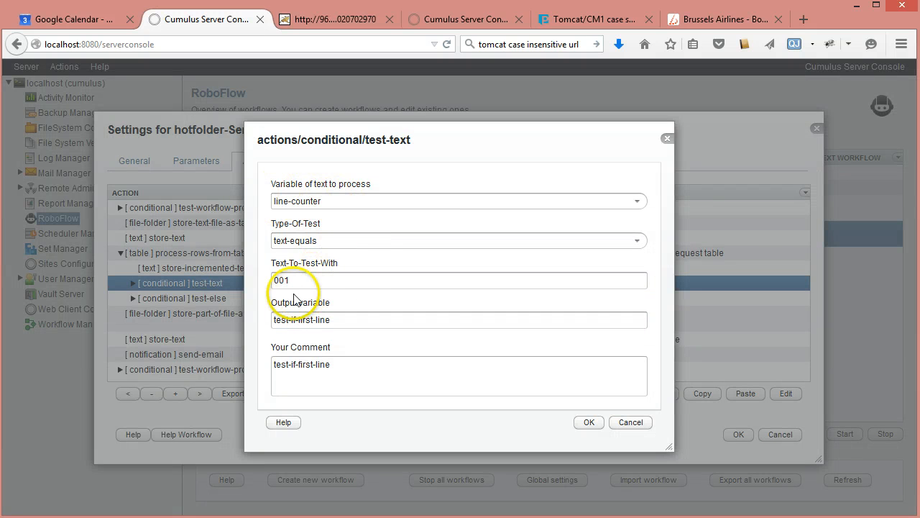
pyautogui.click(623, 425)
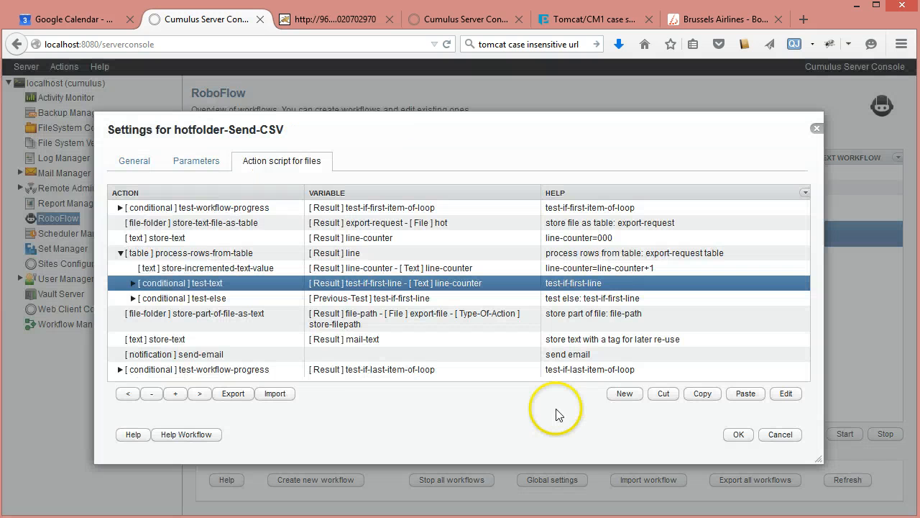
# Step: Expand the test-text condition, select its store-column-from-row-as-text action, and check the matching first line of test.txt in Notepad++
pyautogui.click(133, 283)
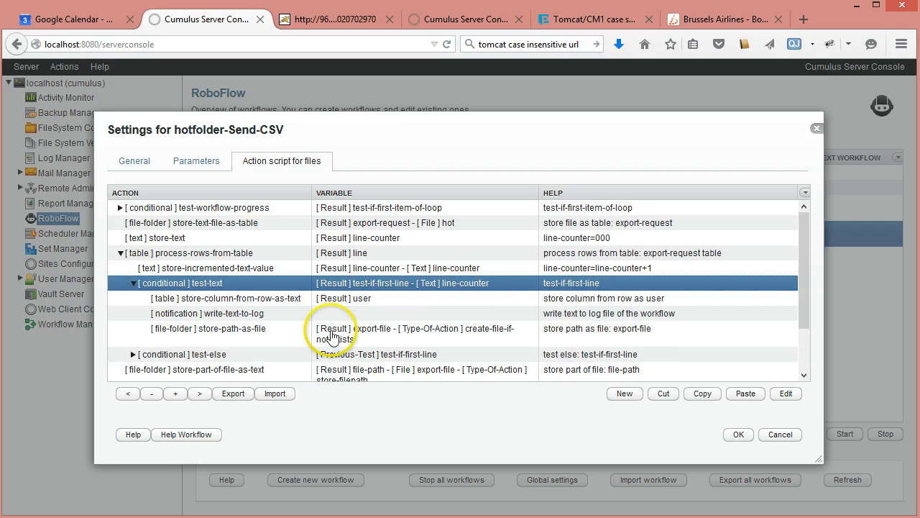
pyautogui.click(247, 301)
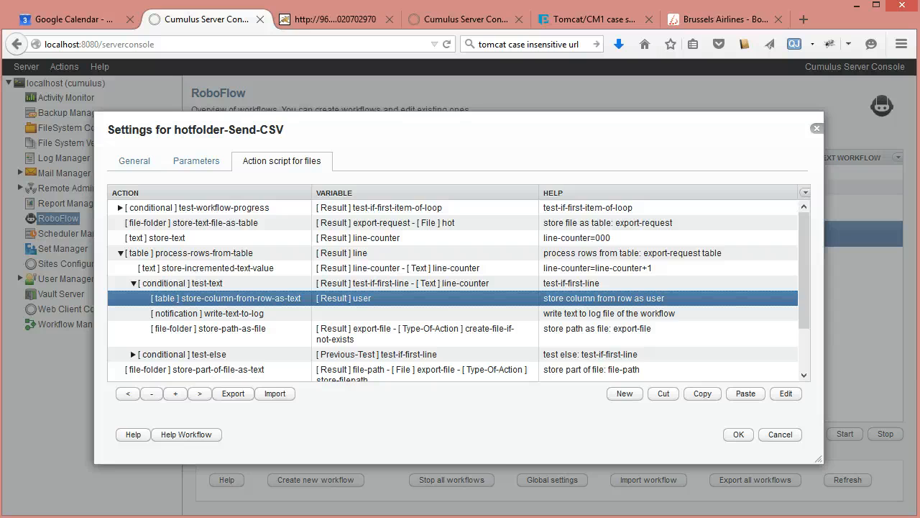
pyautogui.hotkey('alt', 'Tab')
pyautogui.moveTo(272, 126); pyautogui.dragTo(133, 126)
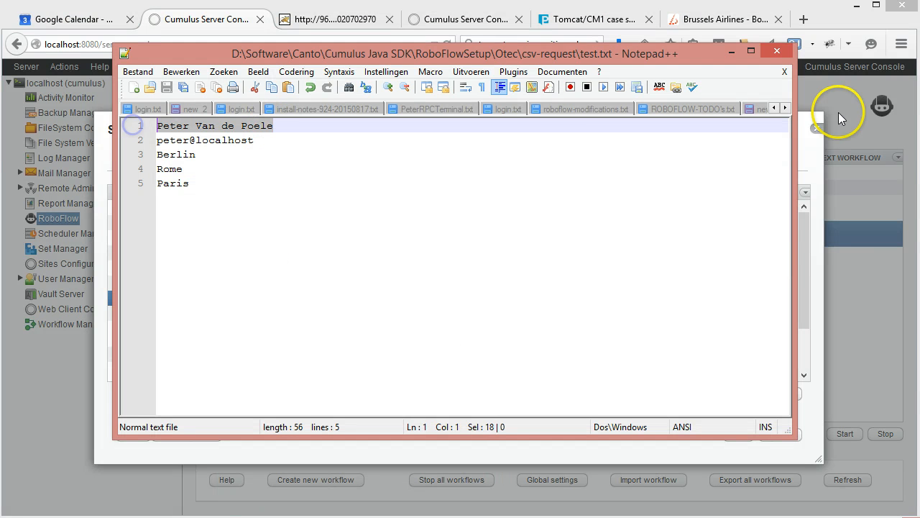
pyautogui.click(732, 51)
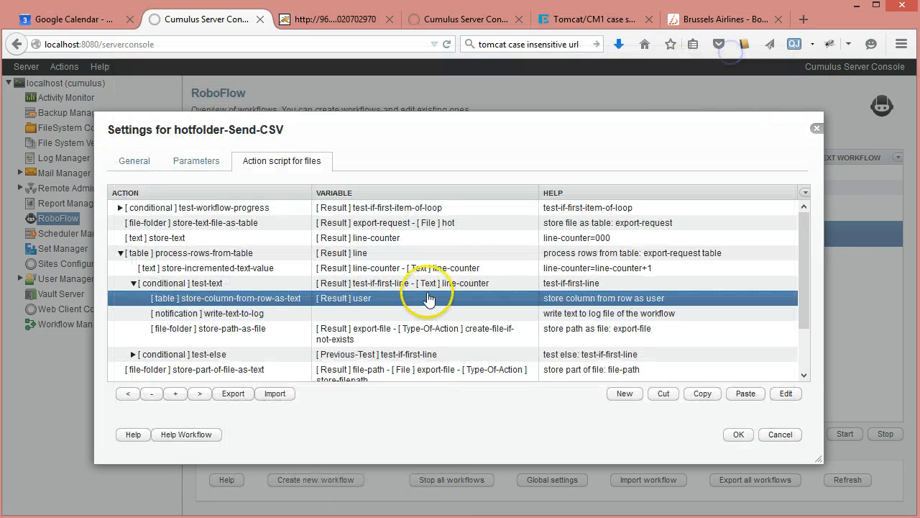
# Step: Inspect the first-line branch's store-column-from-row-as-text output variable and the write-text-to-log action's logged text without saving
pyautogui.doubleClick(357, 305)
pyautogui.click(286, 319)
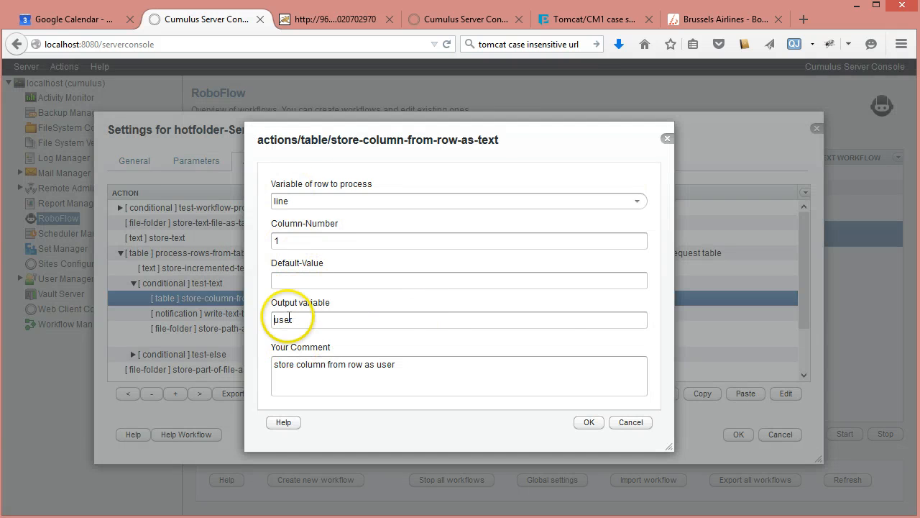
pyautogui.click(635, 425)
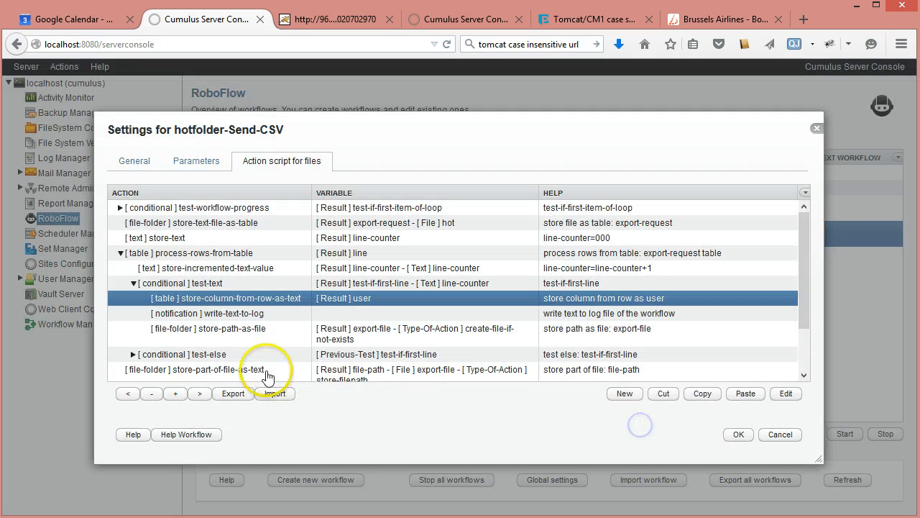
pyautogui.doubleClick(248, 313)
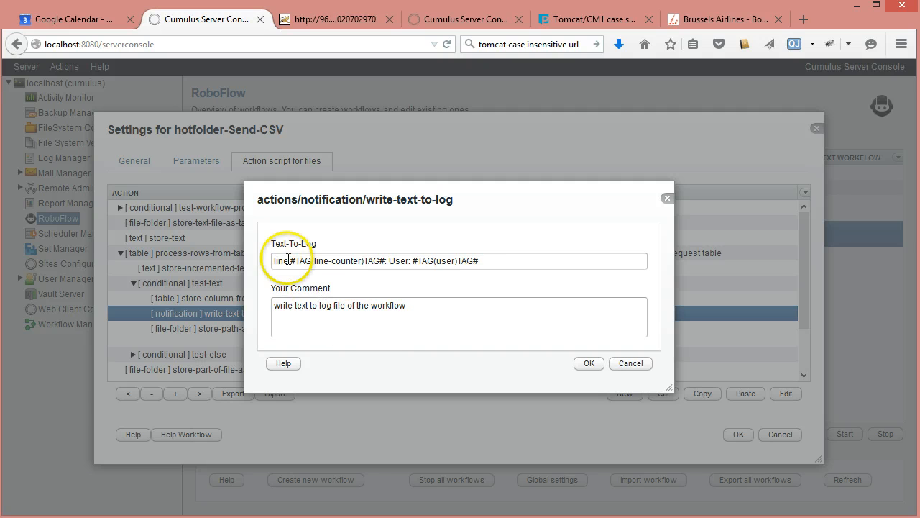
pyautogui.click(631, 363)
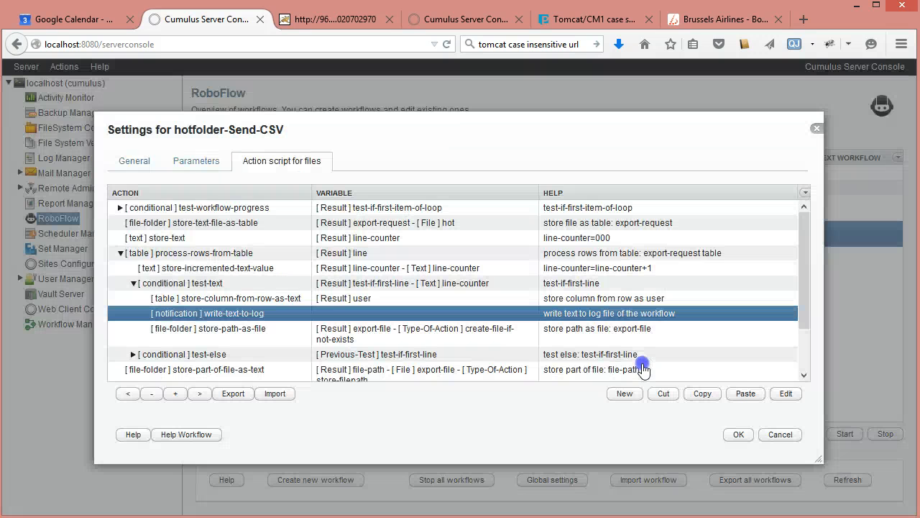
# Step: Inspect the store-path-as-file action and highlight the Export Folder tag in its file path without saving
pyautogui.doubleClick(237, 336)
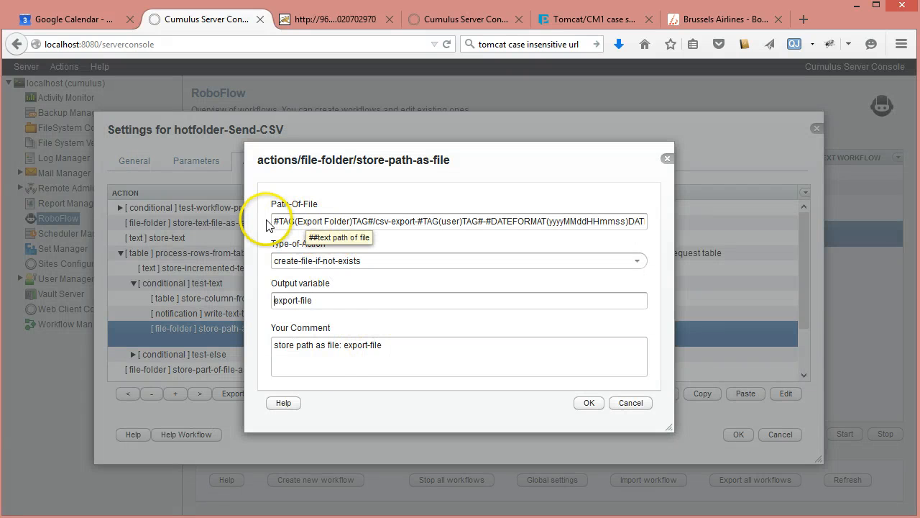
pyautogui.click(372, 222)
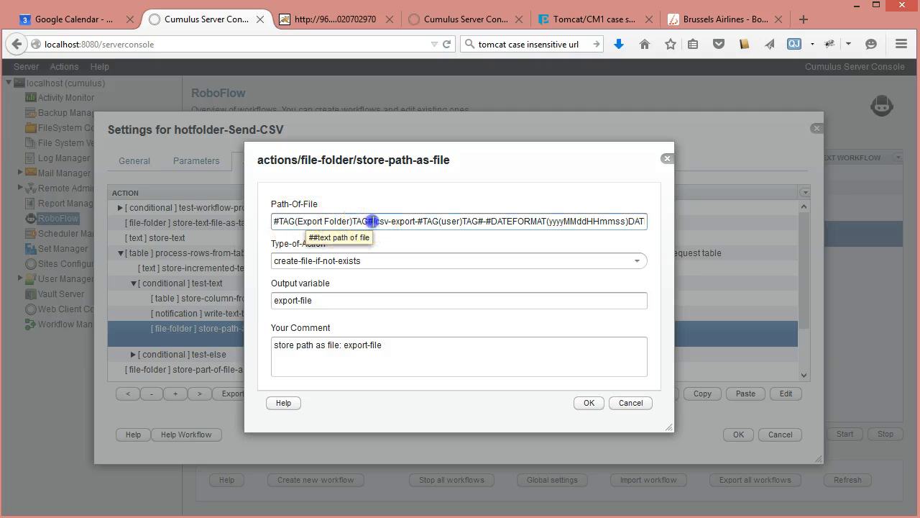
pyautogui.moveTo(372, 221); pyautogui.dragTo(247, 247)
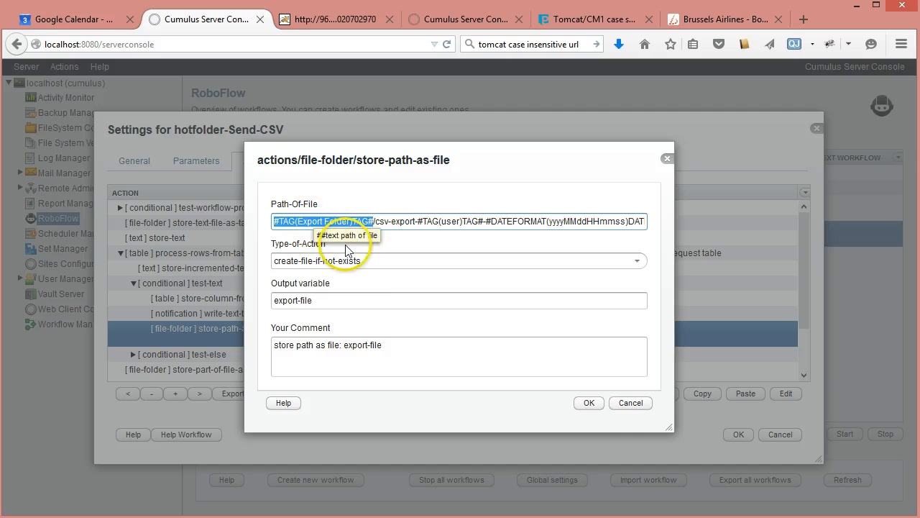
pyautogui.click(632, 403)
# Step: Review the workflow's Catalog Name, Export Folder and Export Fields parameters, selecting all three, and return to the action script
pyautogui.click(197, 162)
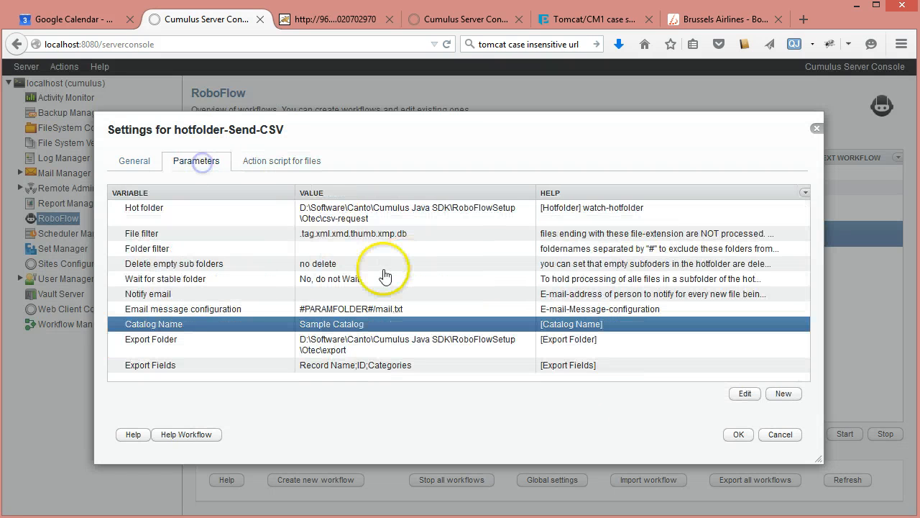
pyautogui.click(266, 348)
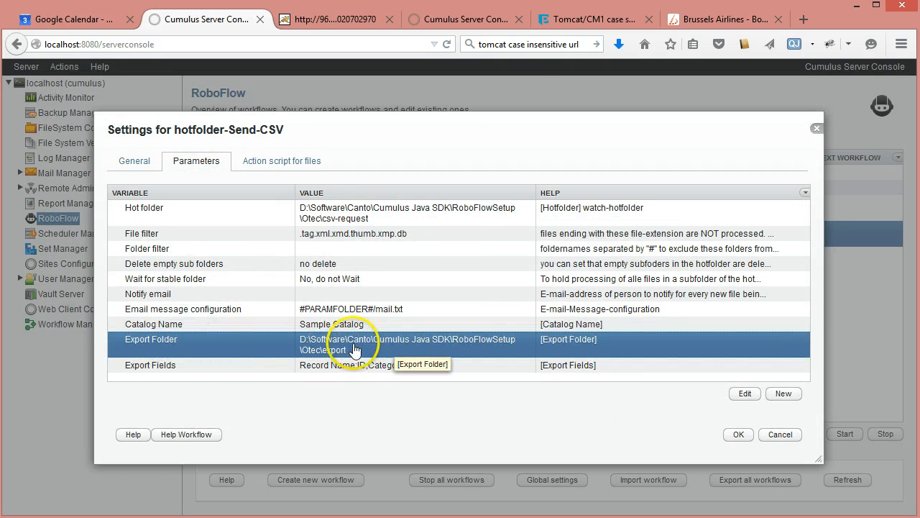
pyautogui.click(229, 325)
pyautogui.keyDown('shift'); pyautogui.click(212, 365); pyautogui.keyUp('shift')
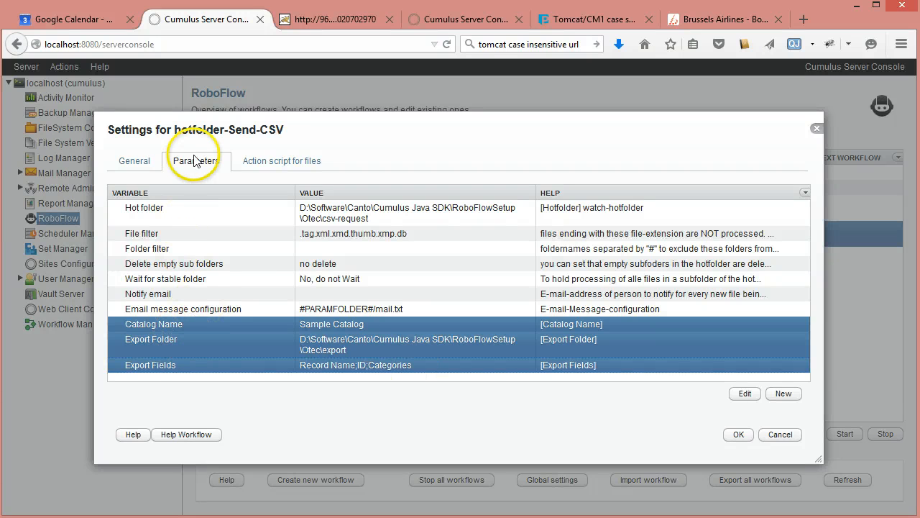
pyautogui.click(265, 163)
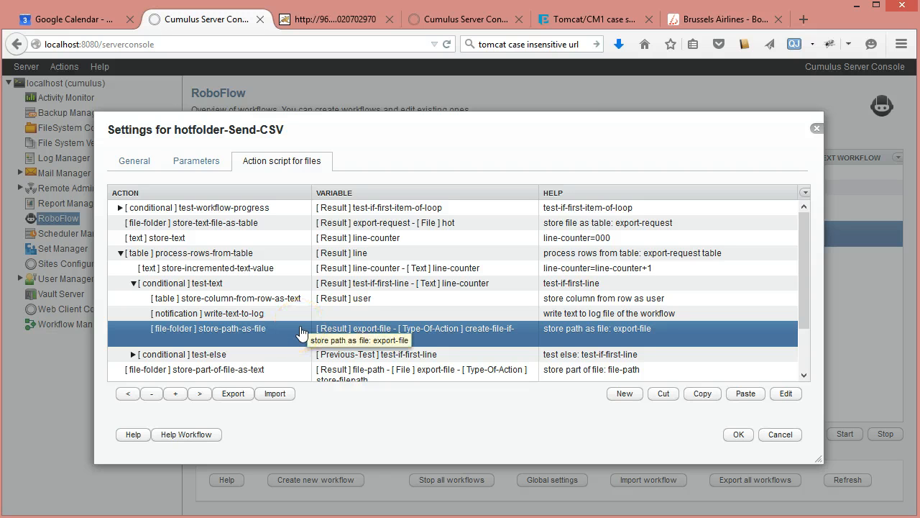
pyautogui.click(201, 161)
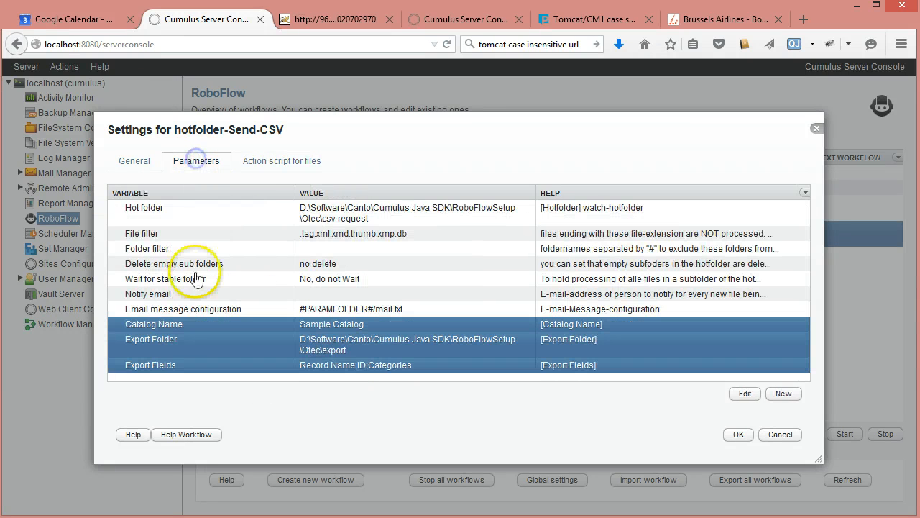
pyautogui.click(287, 162)
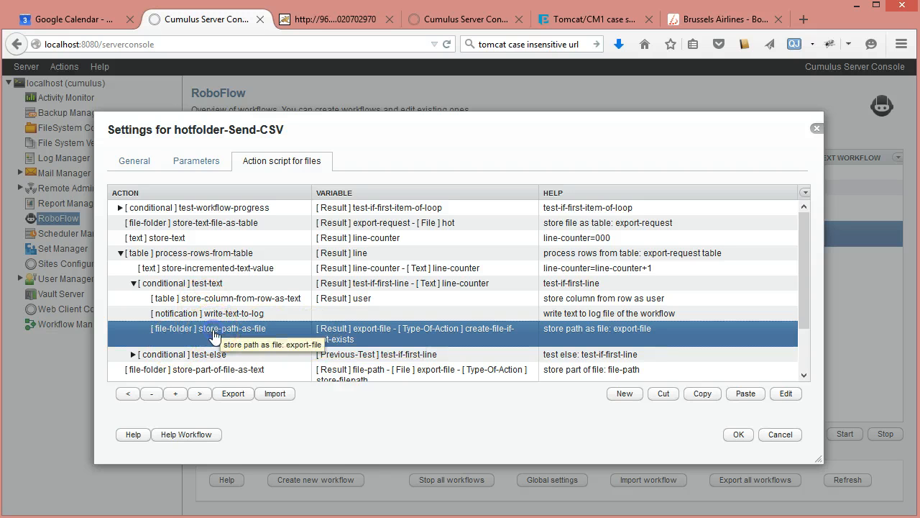
# Step: Reopen store-path-as-file and examine the csv-export prefix, user tag, date format and csv extension in its path without saving
pyautogui.doubleClick(213, 334)
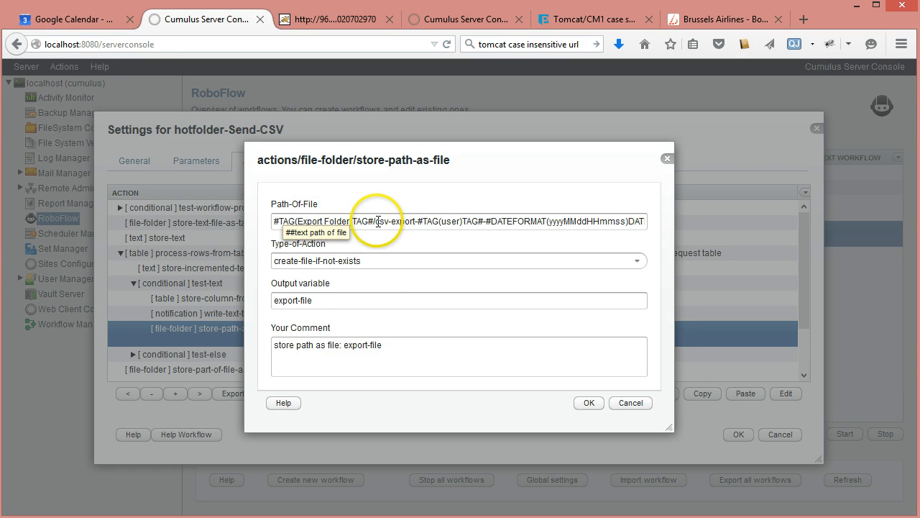
pyautogui.moveTo(376, 222); pyautogui.dragTo(415, 221)
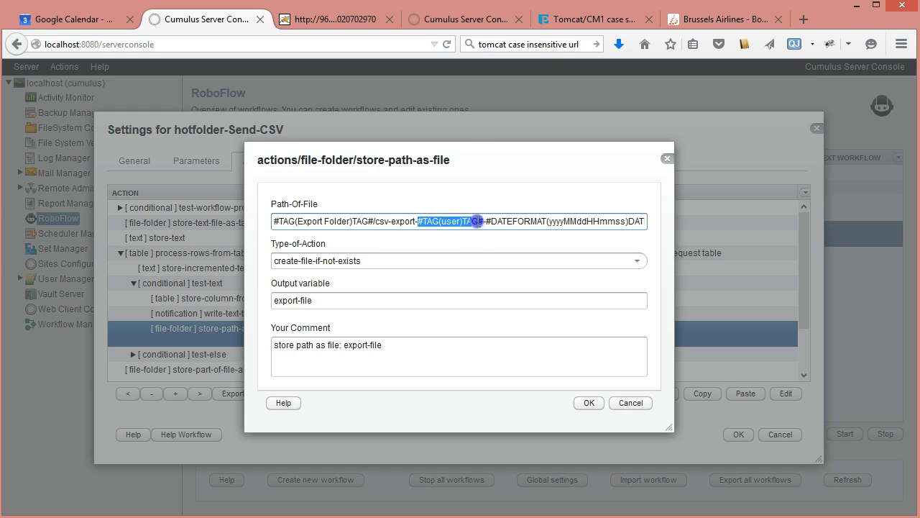
pyautogui.moveTo(479, 221); pyautogui.dragTo(478, 222)
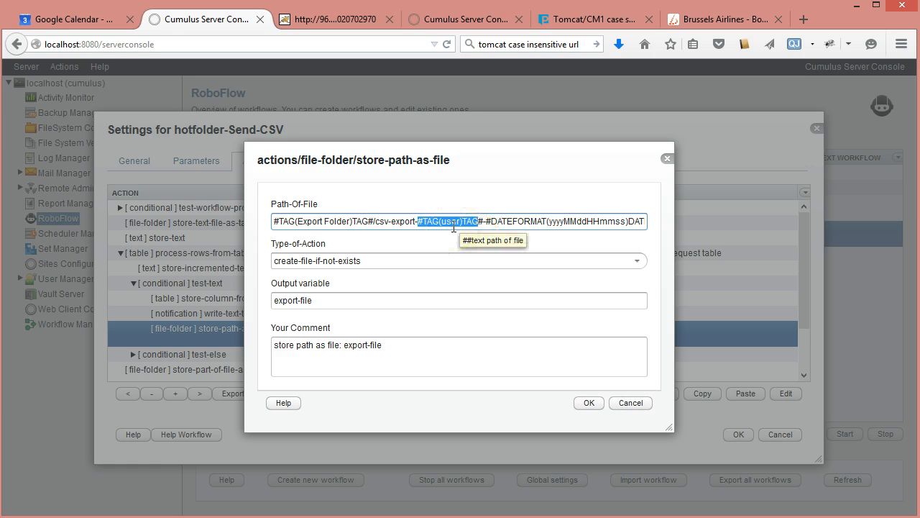
pyautogui.click(488, 221)
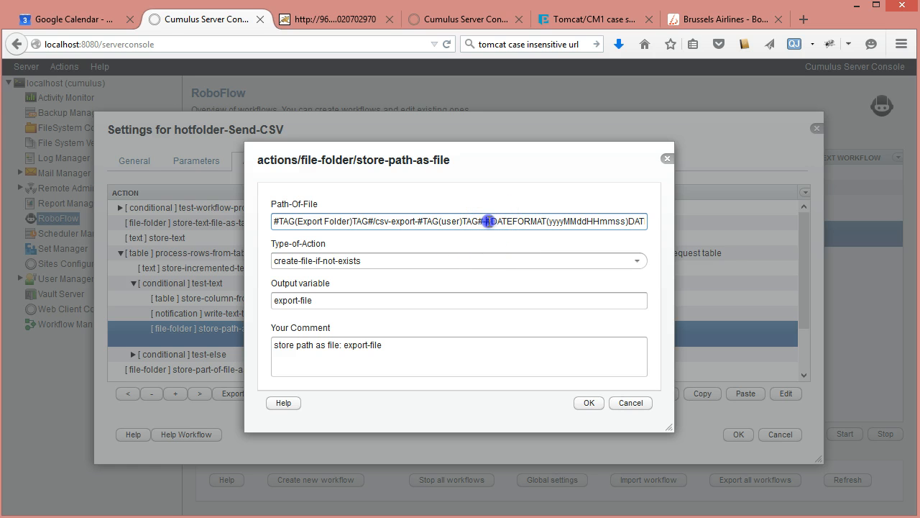
pyautogui.moveTo(488, 222); pyautogui.dragTo(649, 219)
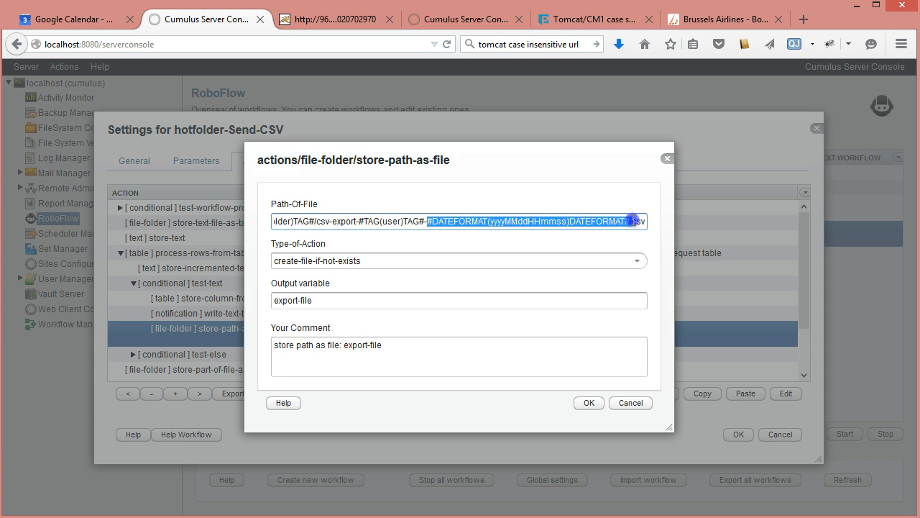
pyautogui.click(636, 224)
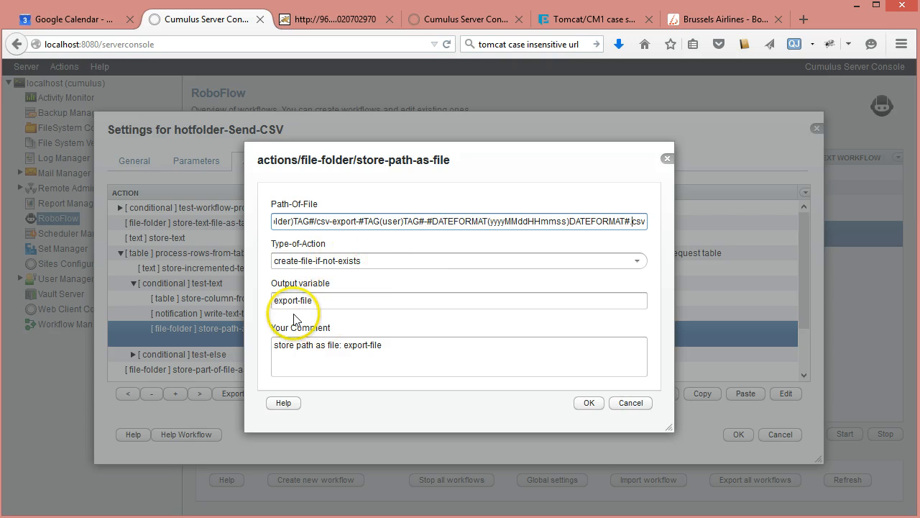
pyautogui.click(633, 402)
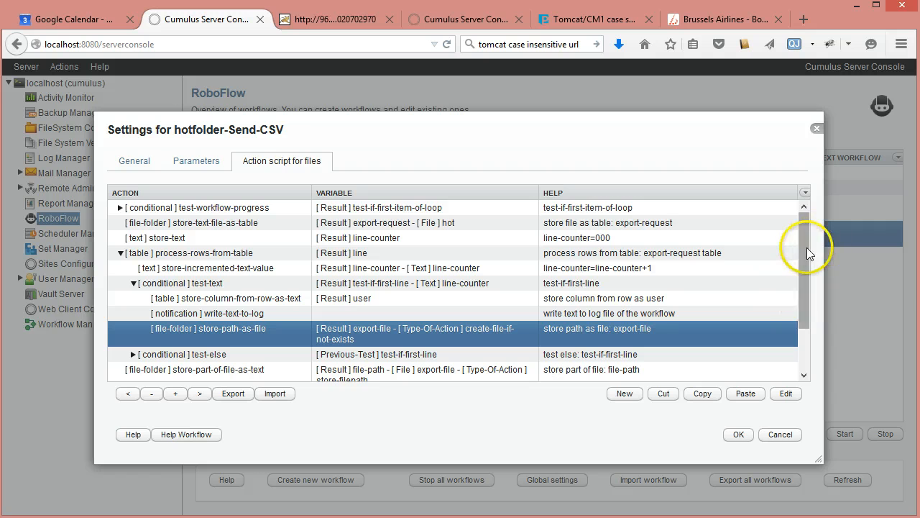
# Step: Collapse the first-line test-text condition and select the store-incremented-text-value action, finishing on the collapsed test-text condition
pyautogui.moveTo(806, 242); pyautogui.dragTo(803, 314)
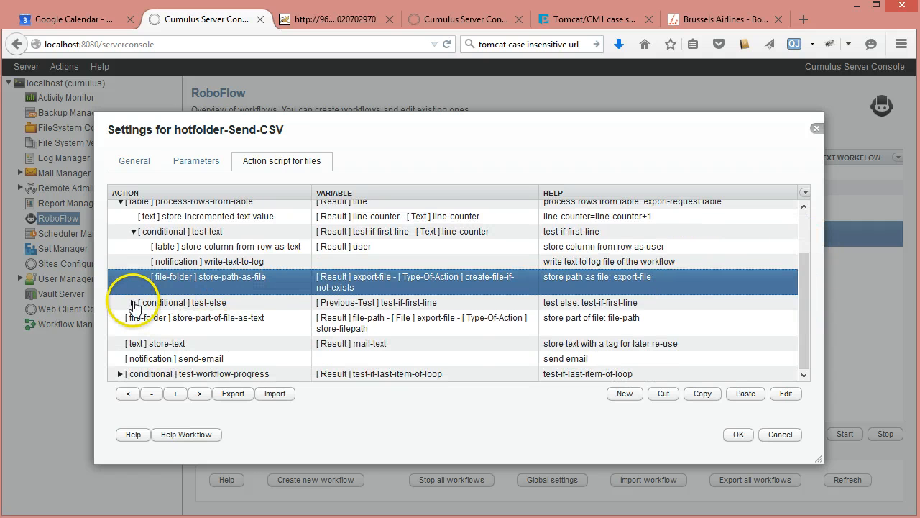
pyautogui.click(133, 231)
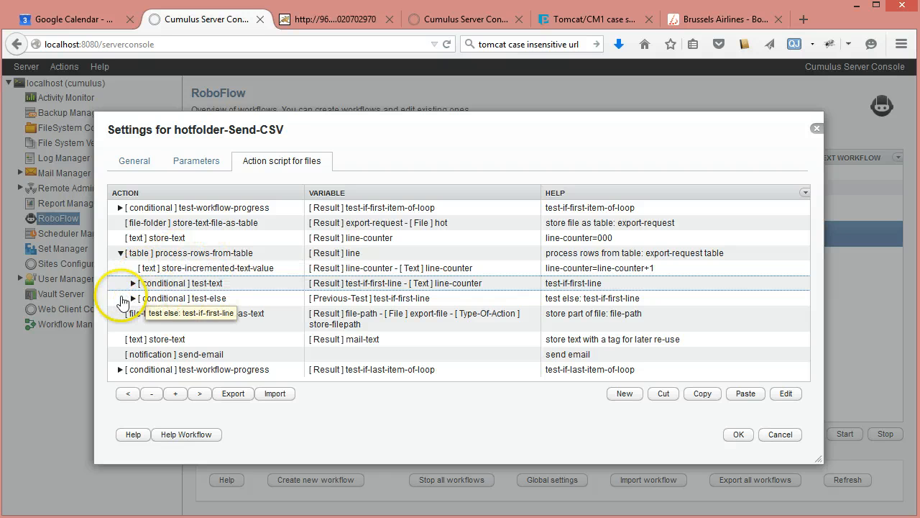
pyautogui.click(173, 272)
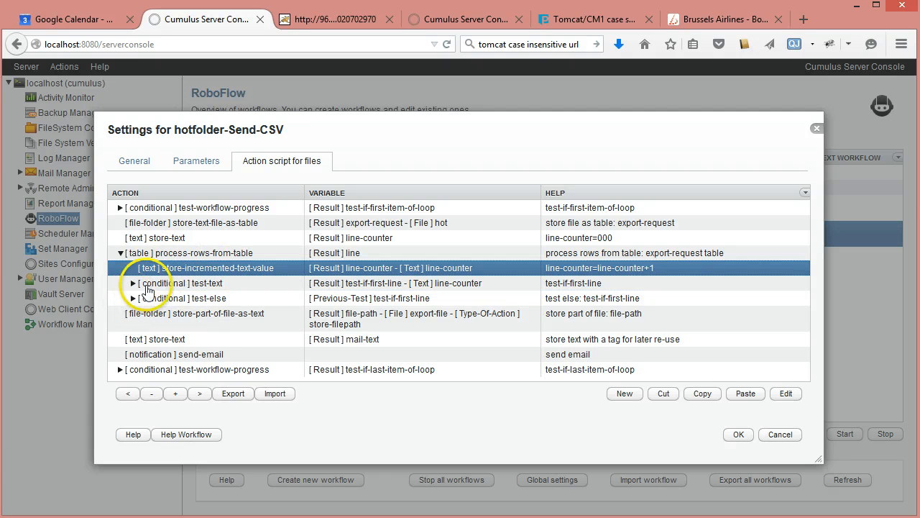
pyautogui.click(196, 284)
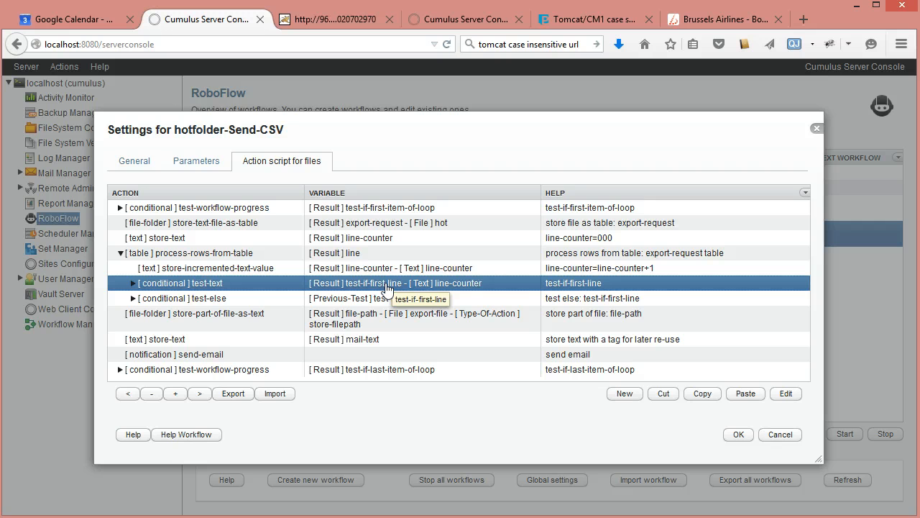
# Step: Expand the first-line test-else branch and inspect the settings of its second-line test-text condition without saving
pyautogui.click(133, 297)
pyautogui.click(161, 317)
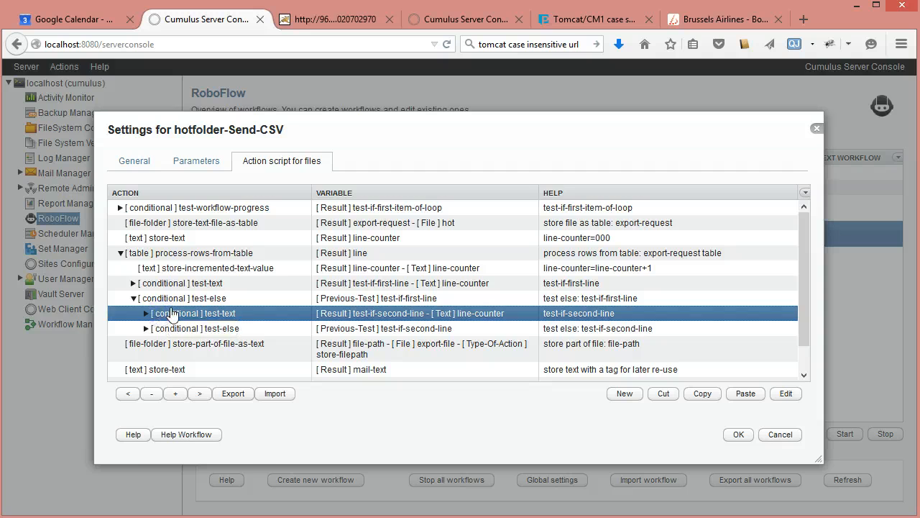
pyautogui.doubleClick(175, 317)
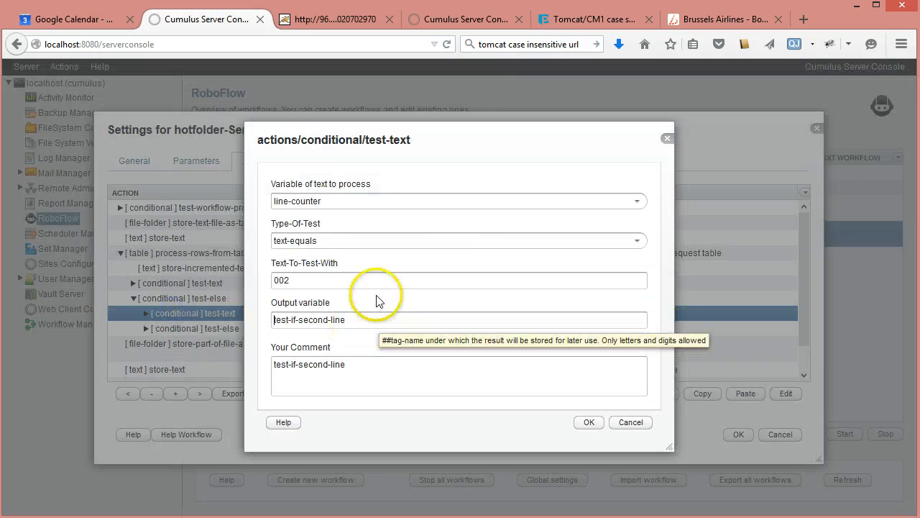
pyautogui.click(622, 424)
# Step: Expand the second-line test-text condition and inspect its store-column-from-row-as-text action's column number and output variable without saving
pyautogui.click(146, 313)
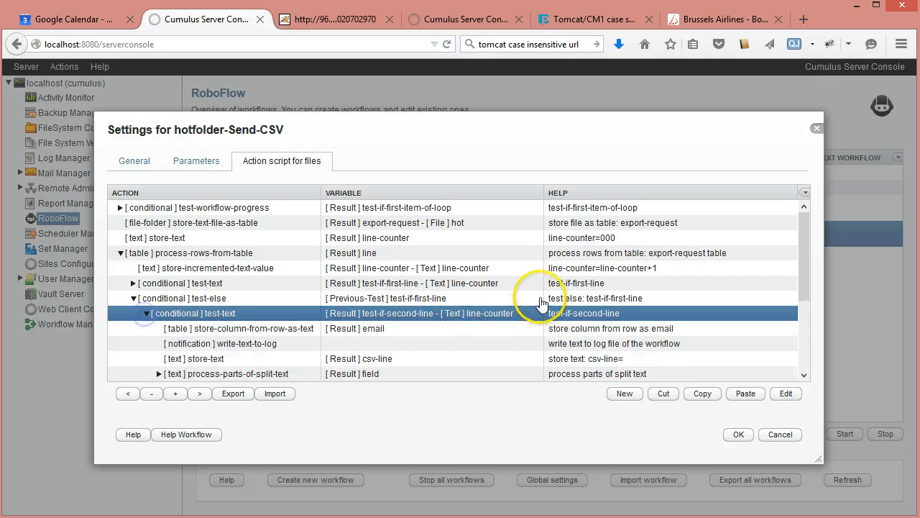
pyautogui.scroll(-5, 539, 301)
pyautogui.scroll(2, 288, 256)
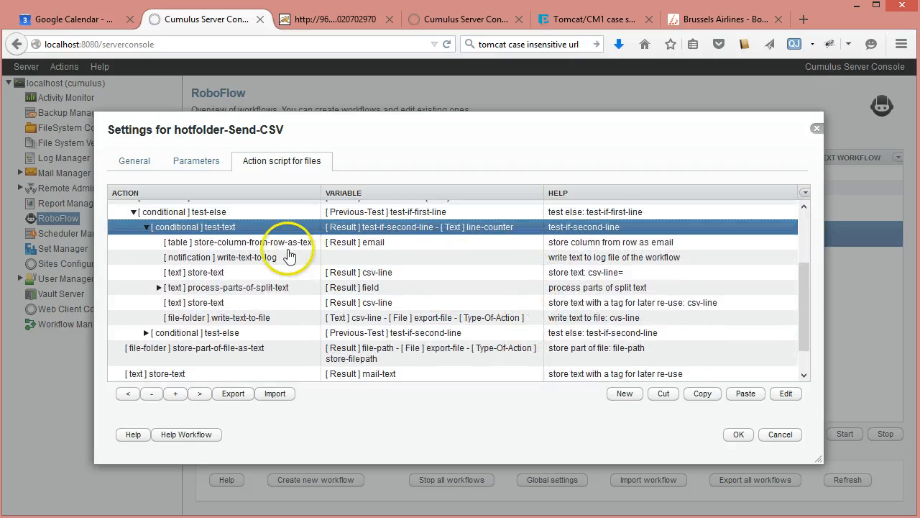
pyautogui.click(288, 242)
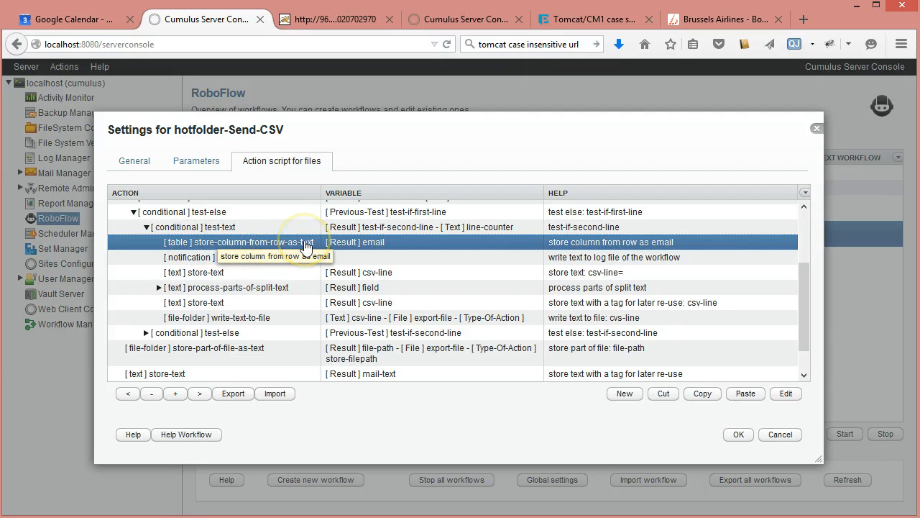
pyautogui.doubleClick(306, 244)
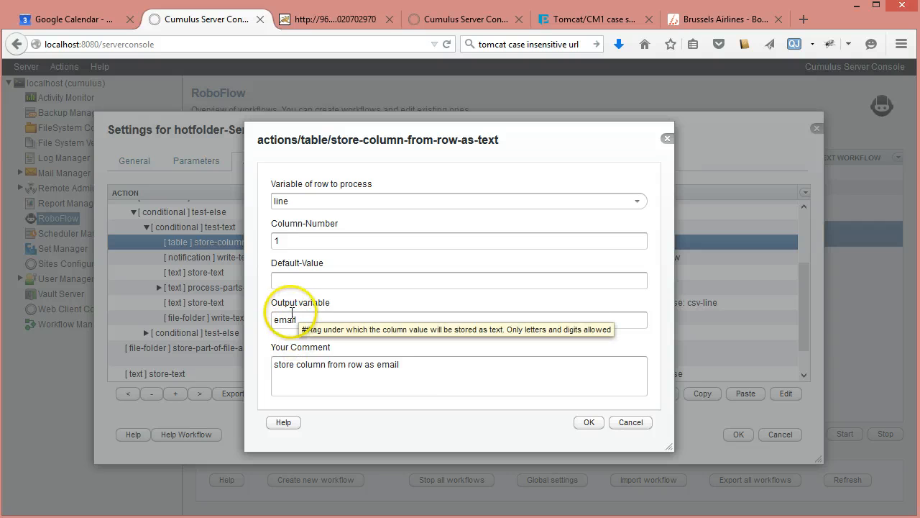
pyautogui.click(633, 423)
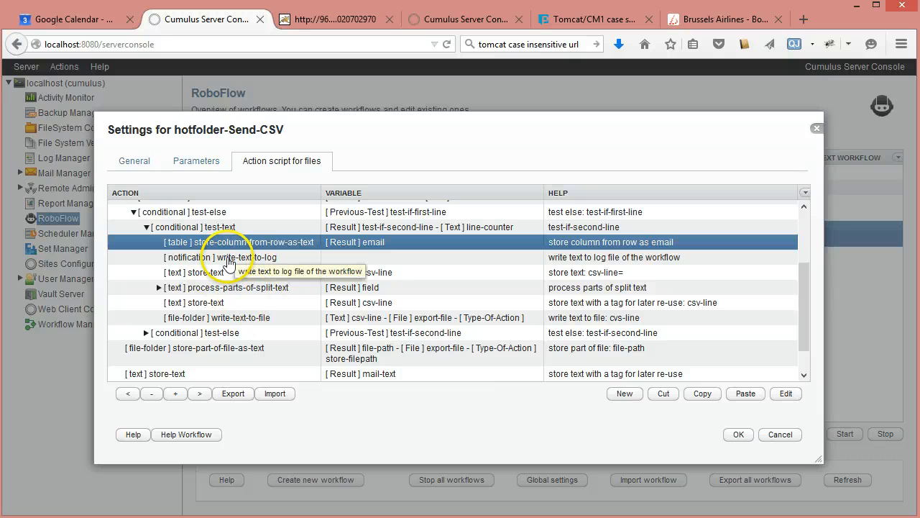
# Step: Select the second-line branch's csv-line= store-text action, check the Export Fields parameter, and return to the action script
pyautogui.click(235, 258)
pyautogui.click(237, 274)
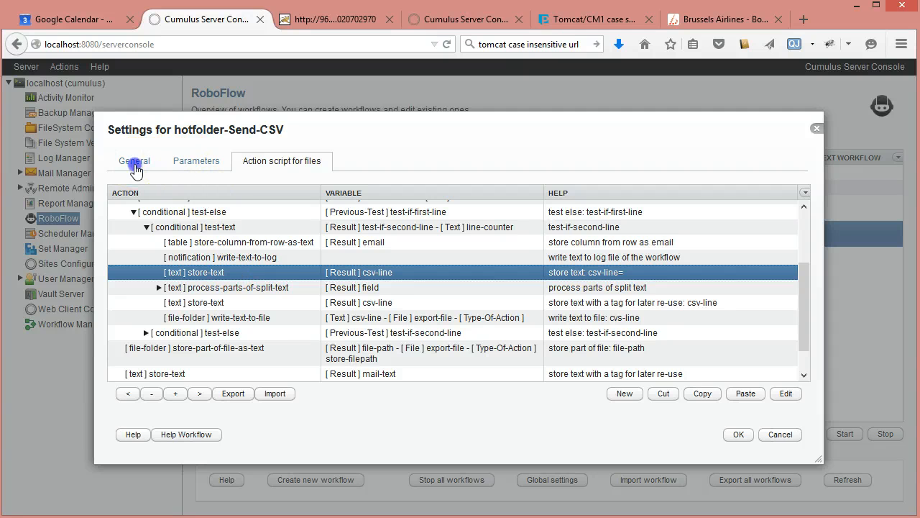
pyautogui.click(134, 161)
pyautogui.click(208, 166)
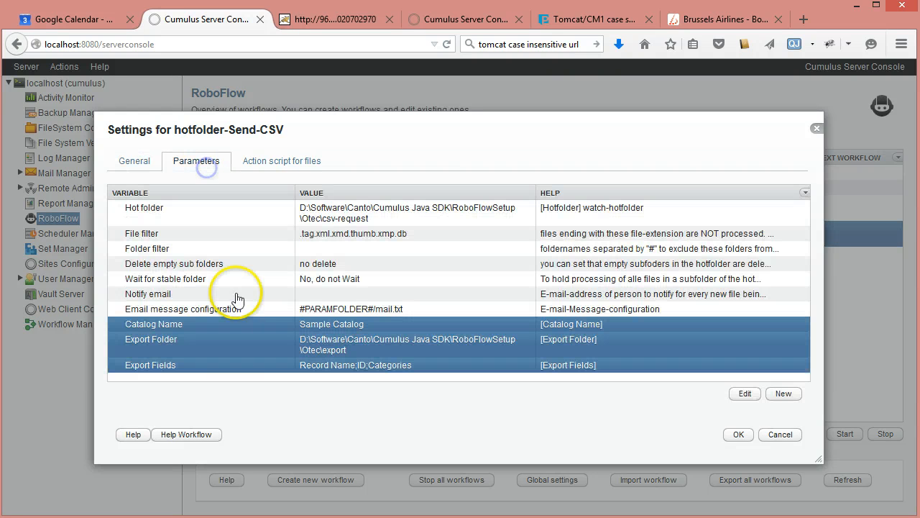
pyautogui.click(347, 370)
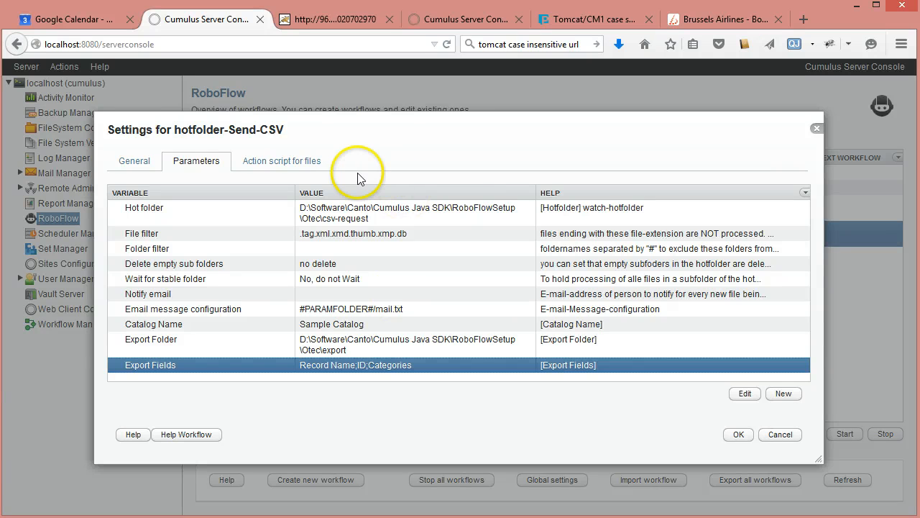
pyautogui.click(313, 163)
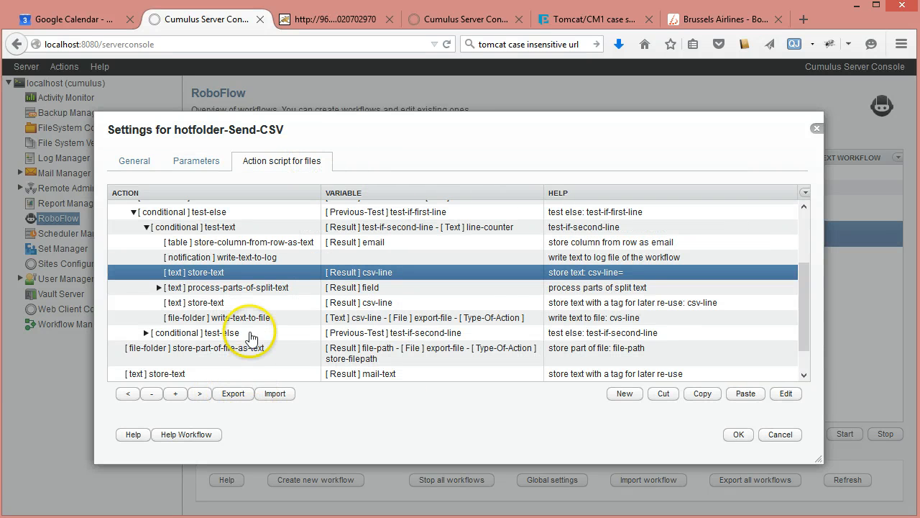
# Step: Inspect the settings of the csv-line= store-text action and the process-parts-of-split-text action, including its text to split and separator, without saving
pyautogui.doubleClick(246, 274)
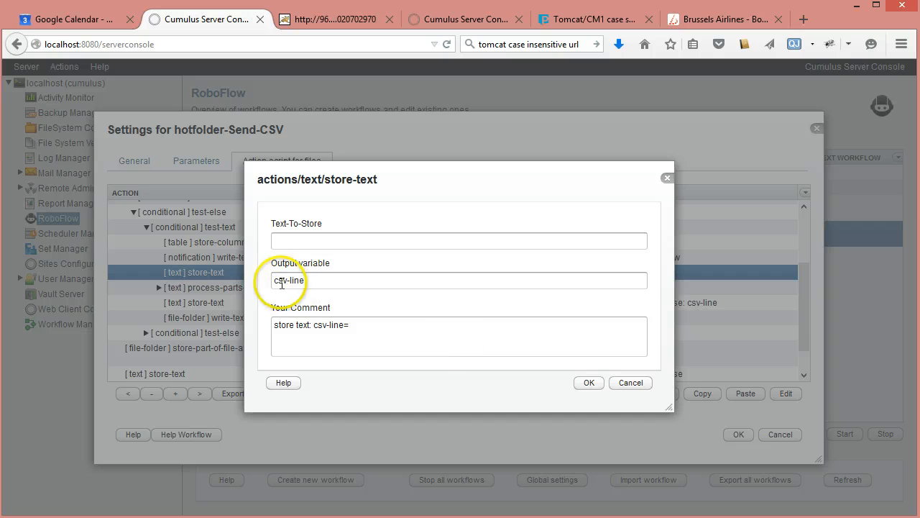
pyautogui.click(631, 383)
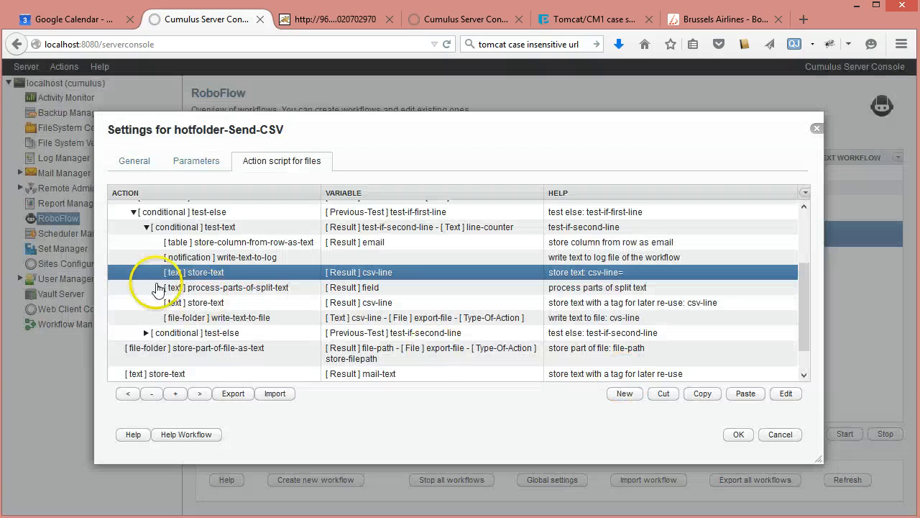
pyautogui.doubleClick(207, 288)
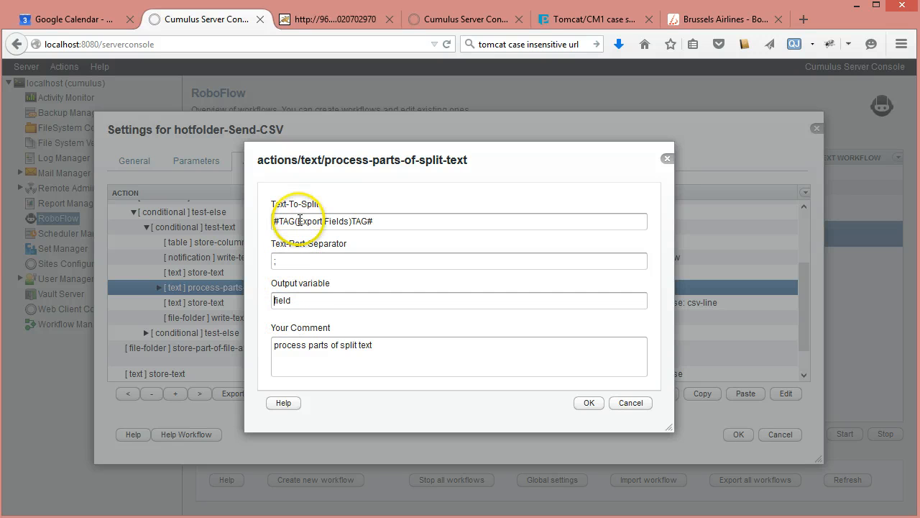
pyautogui.moveTo(294, 222); pyautogui.dragTo(350, 223)
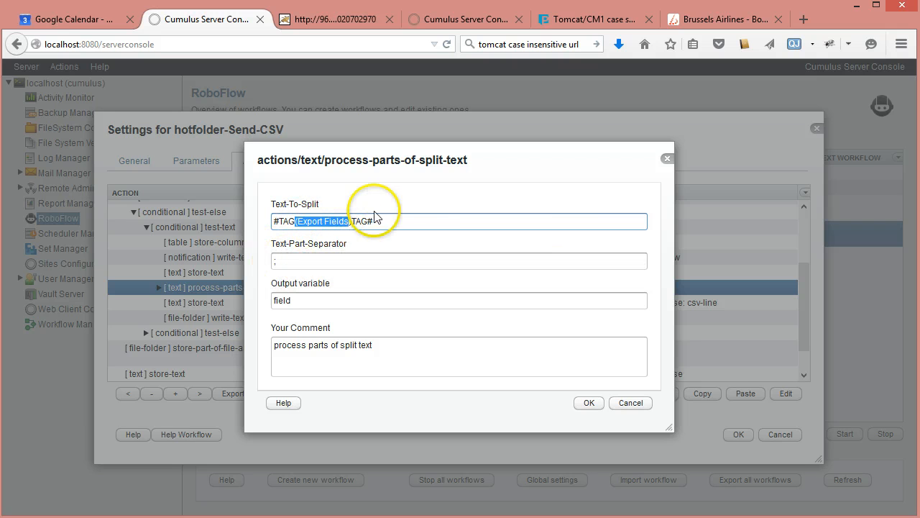
pyautogui.click(278, 262)
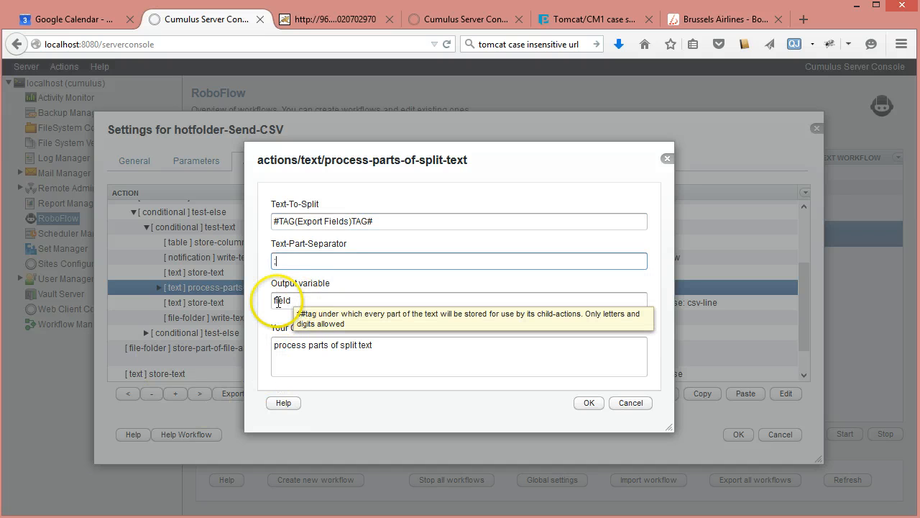
pyautogui.click(630, 402)
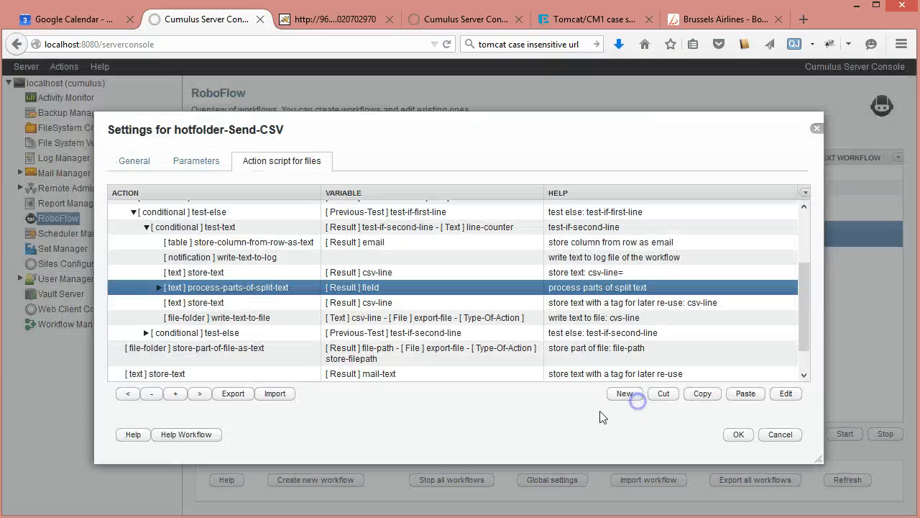
# Step: Expand the process-parts-of-split-text action, inspect its nested store-text action without saving, and collapse it again
pyautogui.click(158, 287)
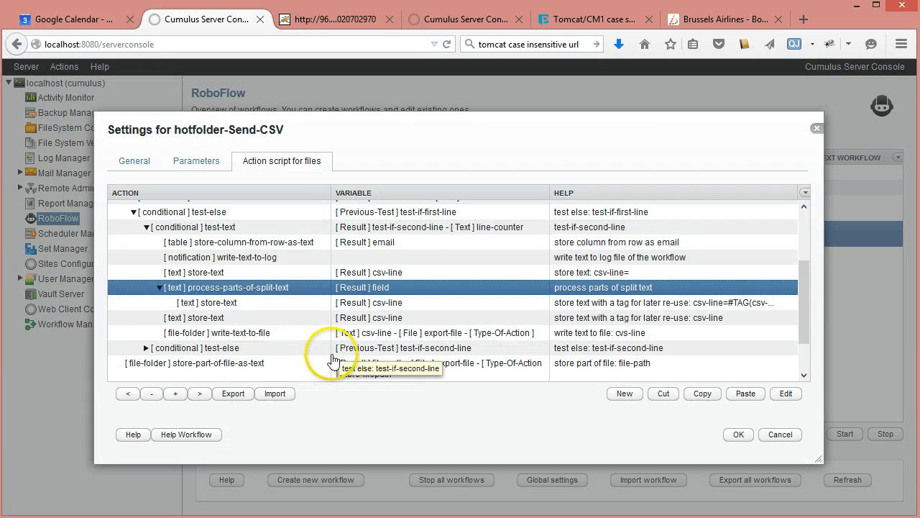
pyautogui.doubleClick(244, 303)
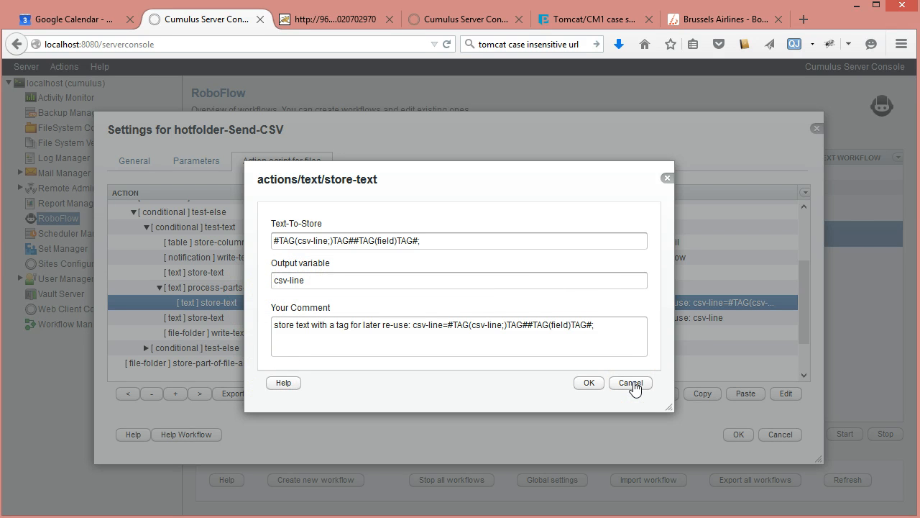
pyautogui.click(631, 383)
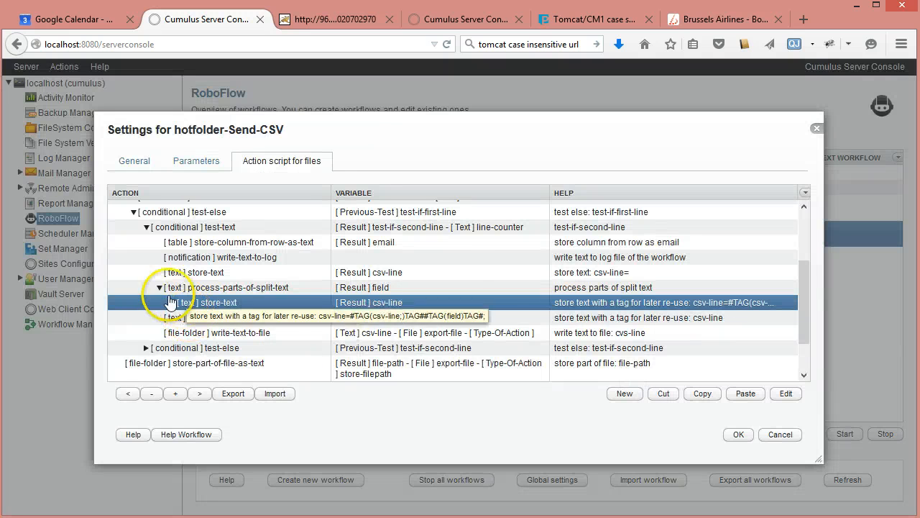
pyautogui.click(159, 287)
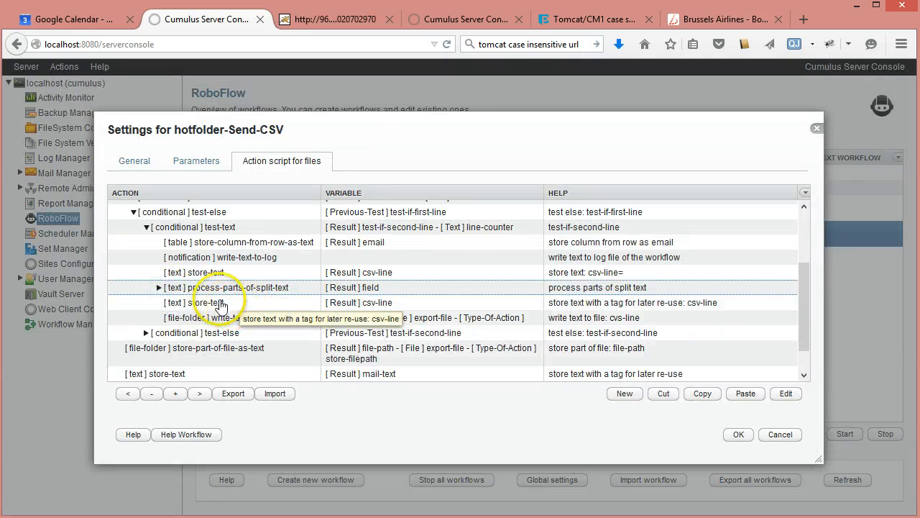
# Step: Inspect the csv-line store-text action below process-parts-of-split-text, checking the #CRLF# tag in its text to store, without saving
pyautogui.click(220, 303)
pyautogui.doubleClick(236, 304)
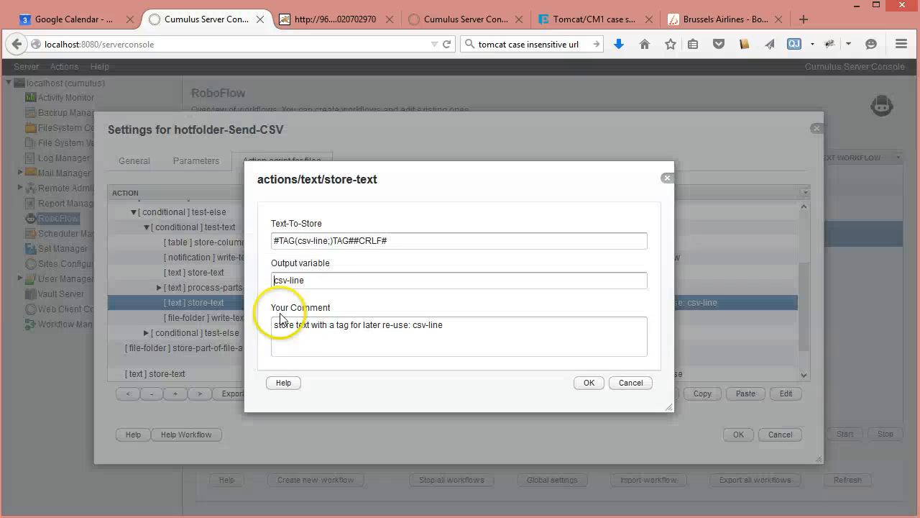
pyautogui.moveTo(358, 241); pyautogui.dragTo(389, 240)
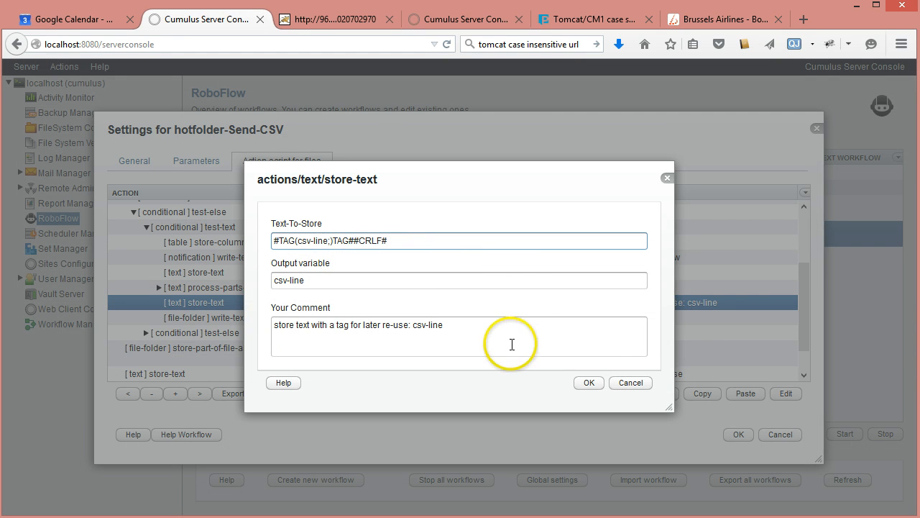
pyautogui.click(630, 382)
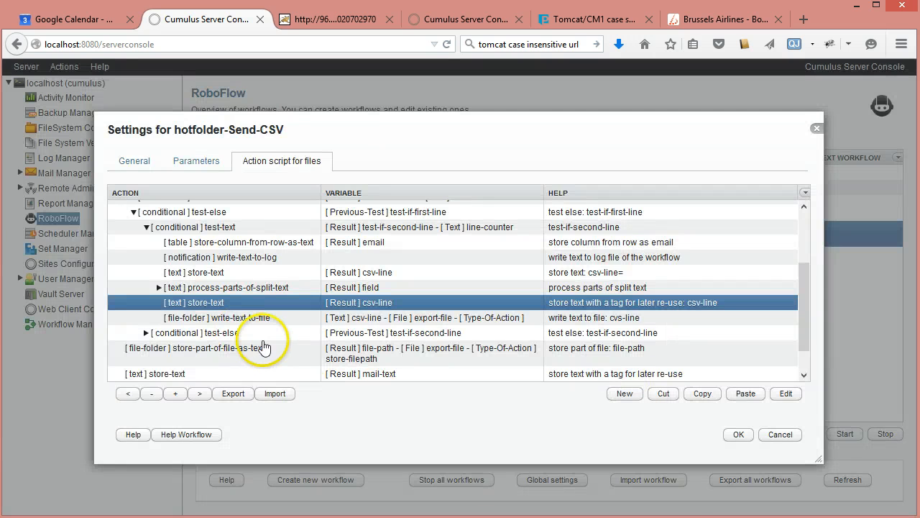
# Step: Inspect the write-text-to-file action's file, action type and text variable without saving, and collapse the second-line test-text condition
pyautogui.doubleClick(252, 318)
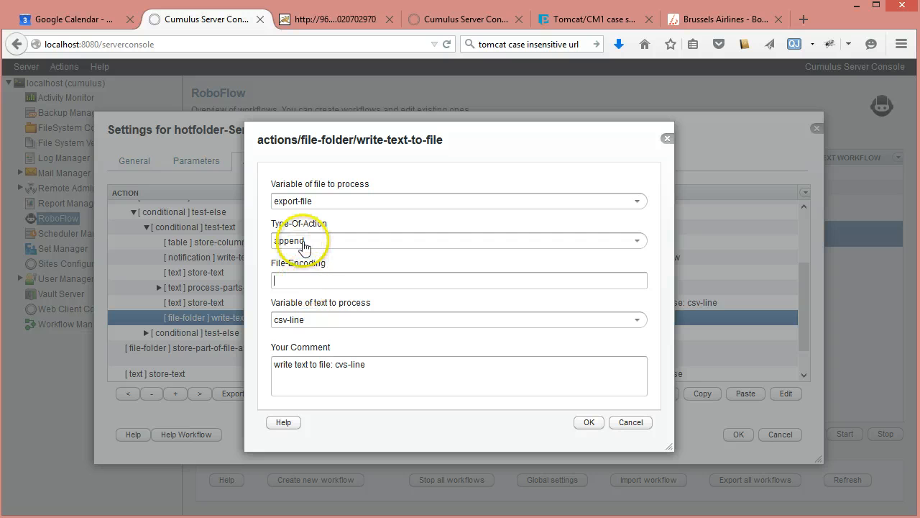
pyautogui.click(632, 423)
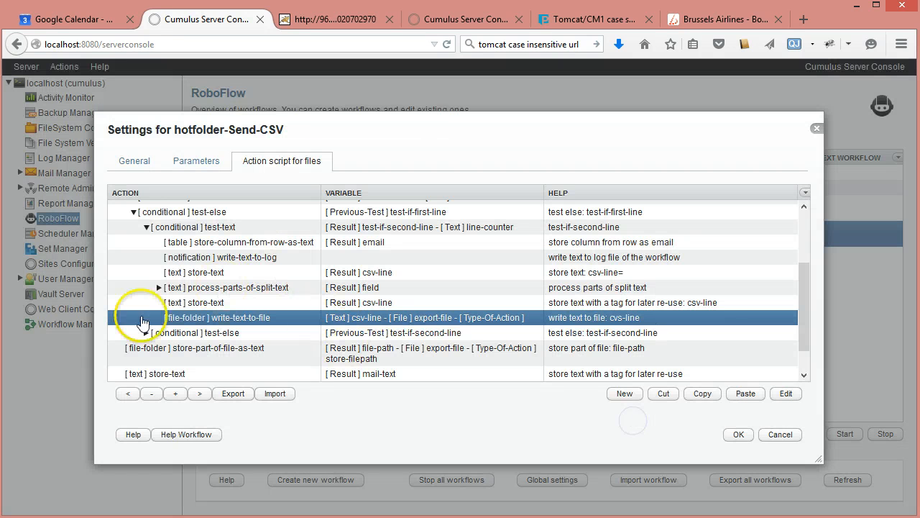
pyautogui.click(145, 227)
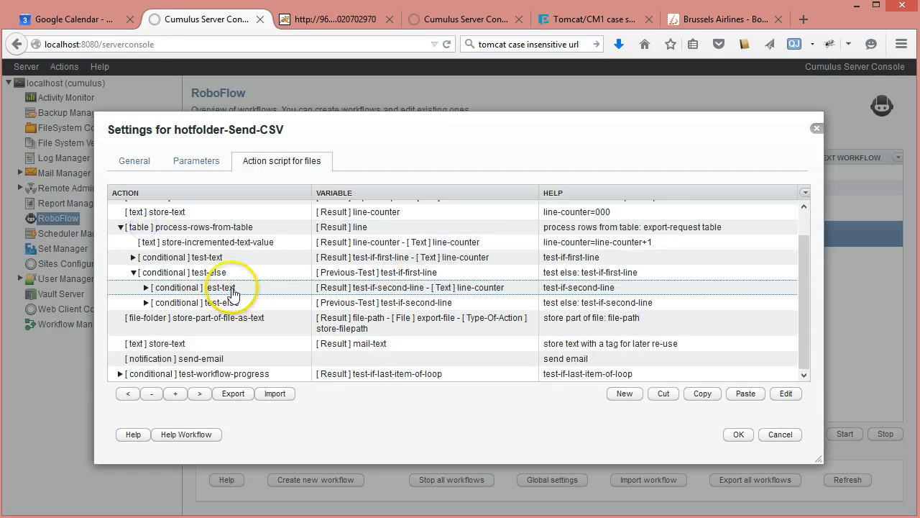
# Step: Switch to test.txt in Notepad++, highlight the category lines Berlin, Rome and Paris in turn, and return to the action script
pyautogui.hotkey('alt', 'Tab')
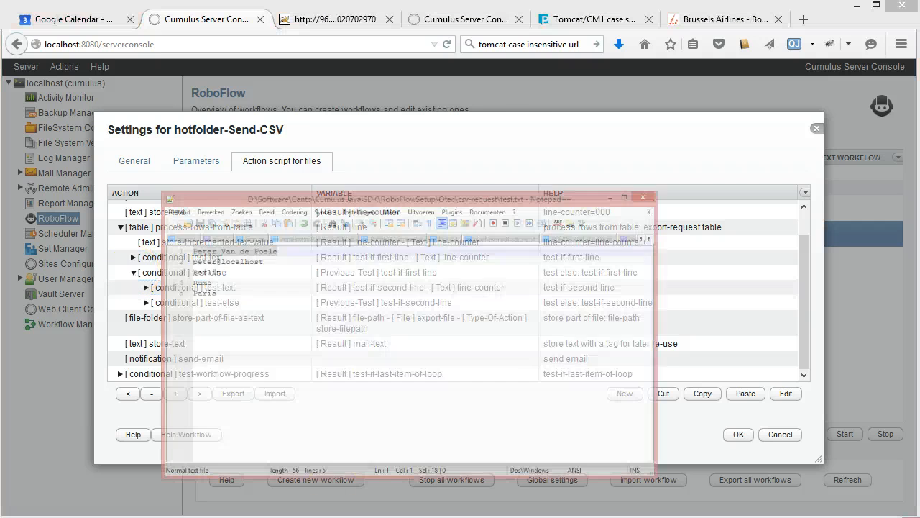
pyautogui.click(184, 155)
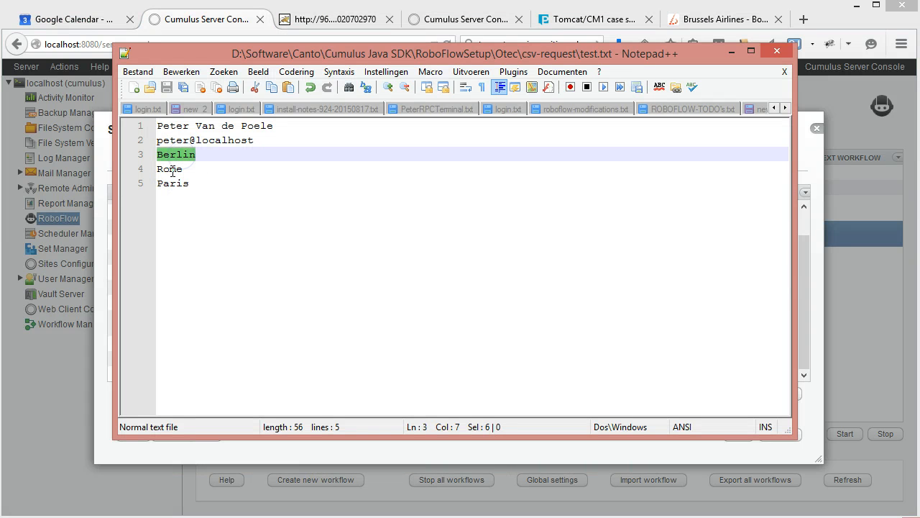
pyautogui.doubleClick(170, 169)
pyautogui.doubleClick(171, 184)
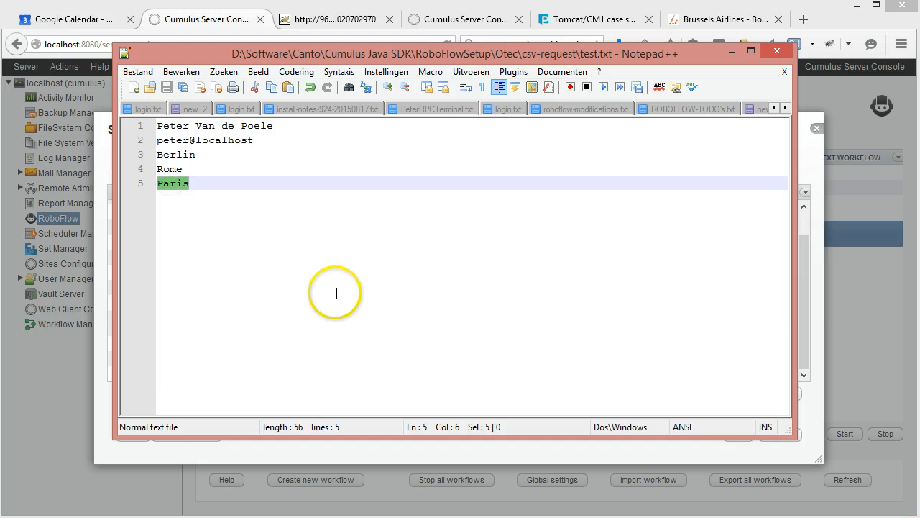
pyautogui.click(731, 52)
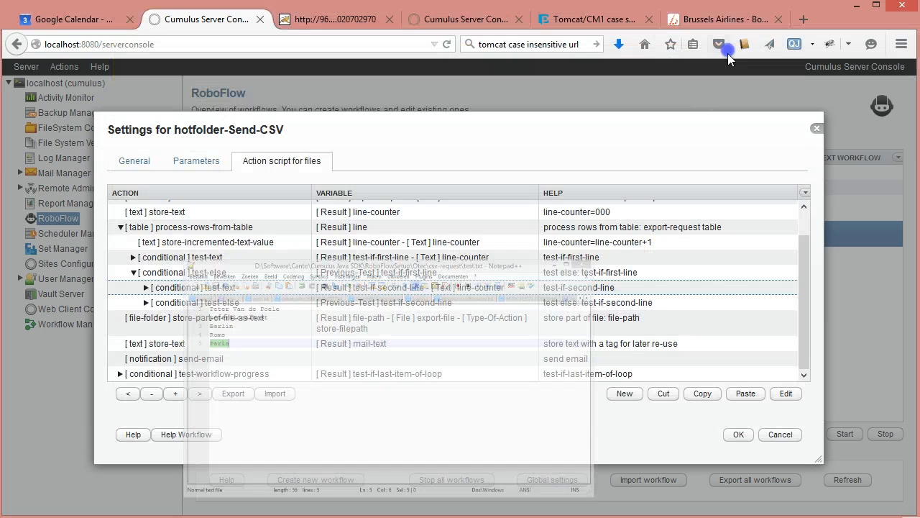
# Step: Expand the second-line test-else branch and inspect its store-column-from-row-as-text action for the category variable without saving
pyautogui.click(146, 303)
pyautogui.click(240, 303)
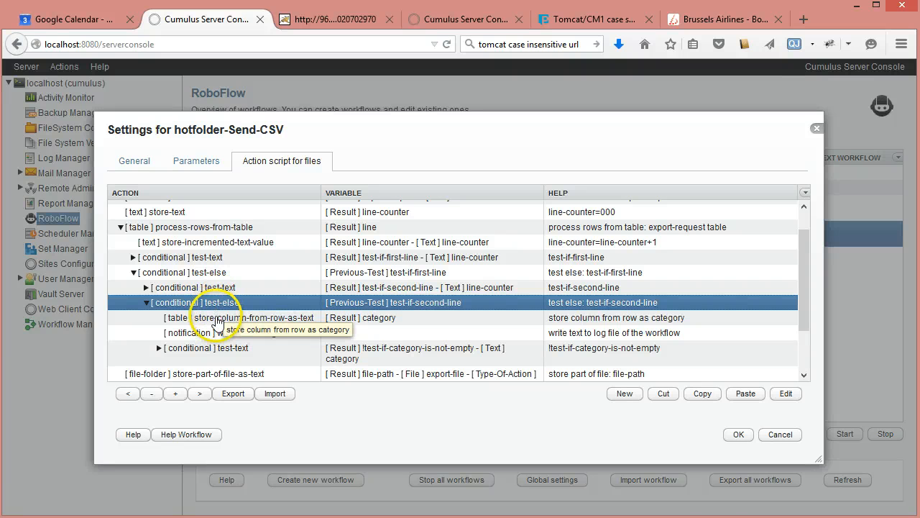
pyautogui.doubleClick(218, 321)
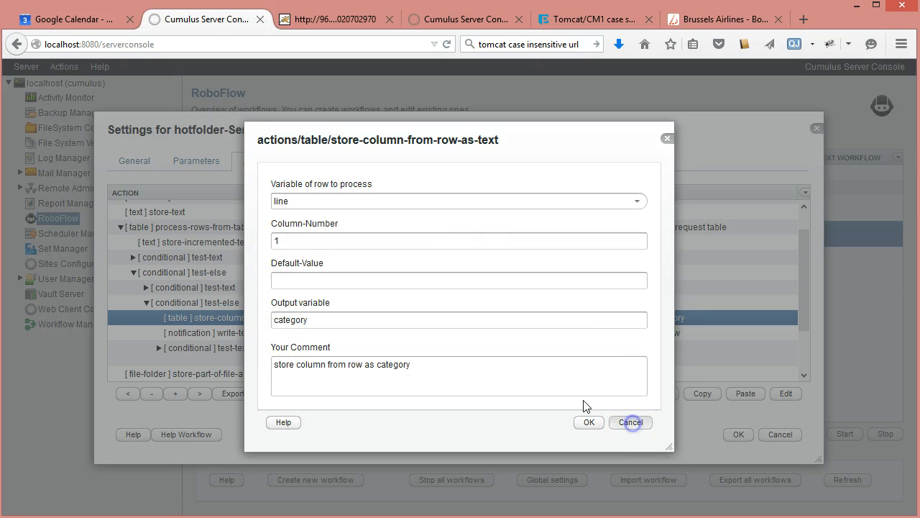
pyautogui.click(631, 423)
# Step: Select the branch's write-text-to-log action, and select and expand the !test-if-category-is-not-empty test-text condition
pyautogui.scroll(-3, 538, 292)
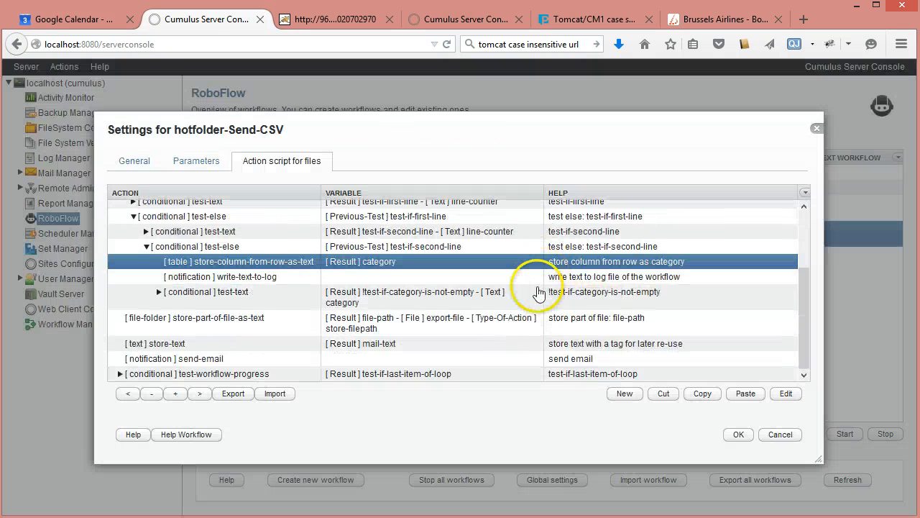
pyautogui.click(286, 279)
pyautogui.click(248, 301)
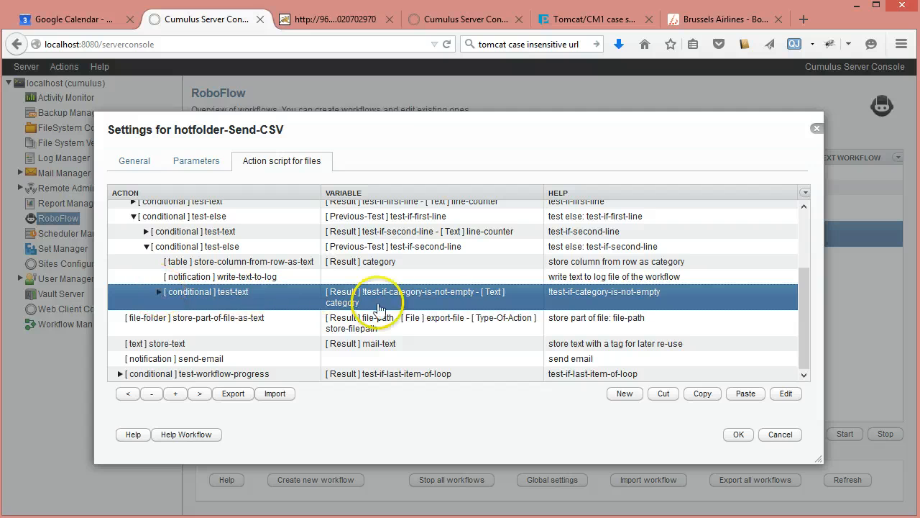
pyautogui.click(158, 291)
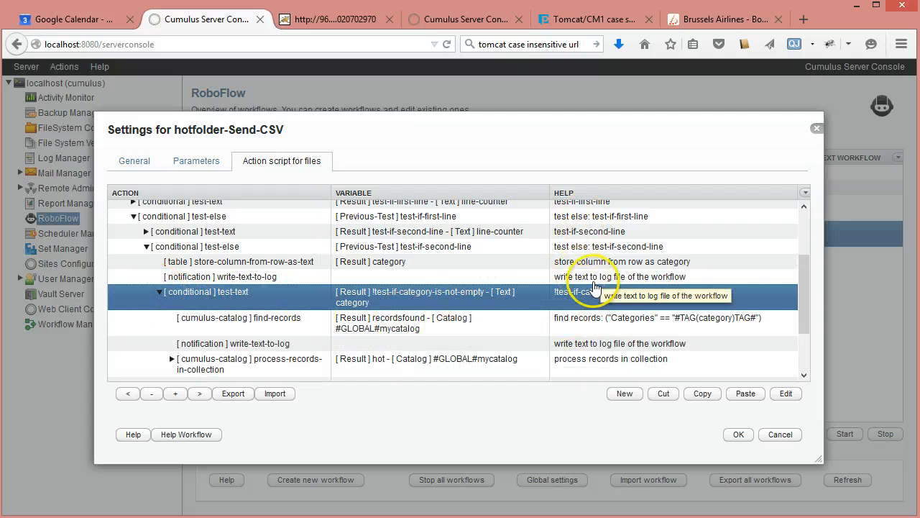
# Step: Inspect the find-records action, highlighting the category tag in its record query and its output variable, without saving
pyautogui.click(288, 324)
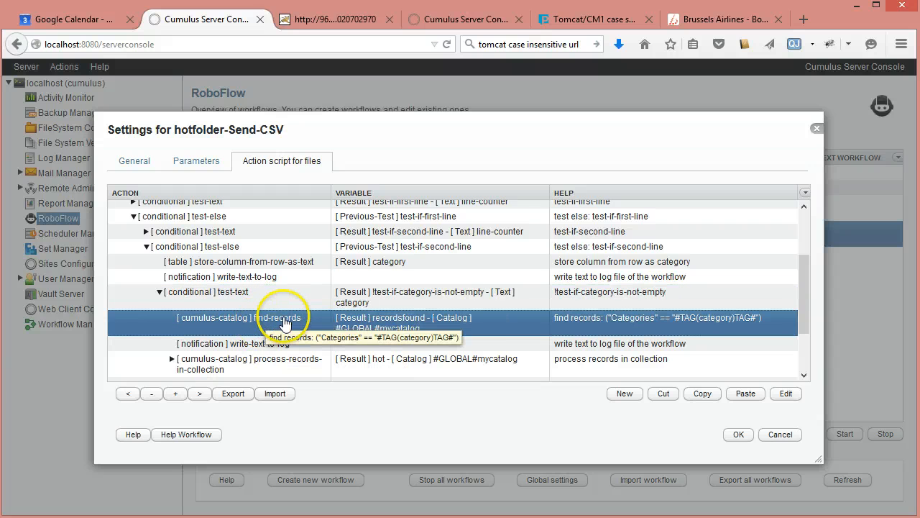
pyautogui.doubleClick(285, 323)
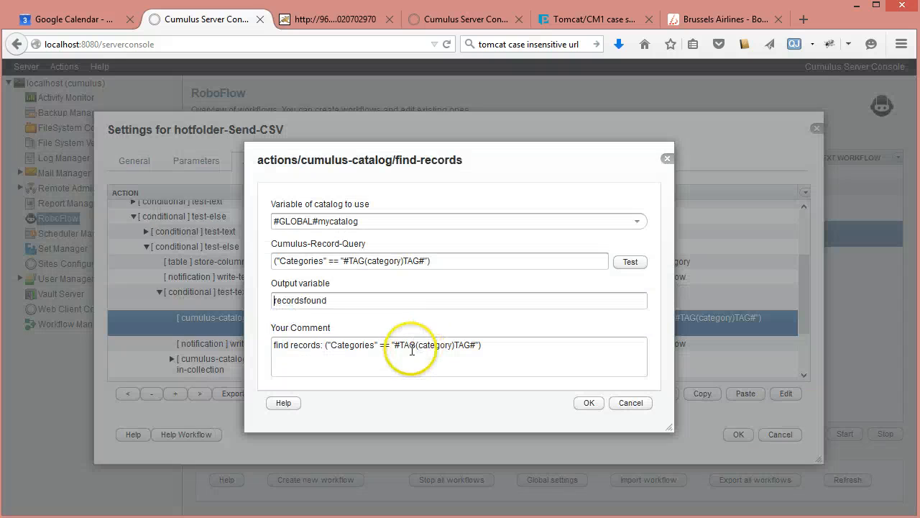
pyautogui.doubleClick(290, 262)
pyautogui.doubleClick(389, 260)
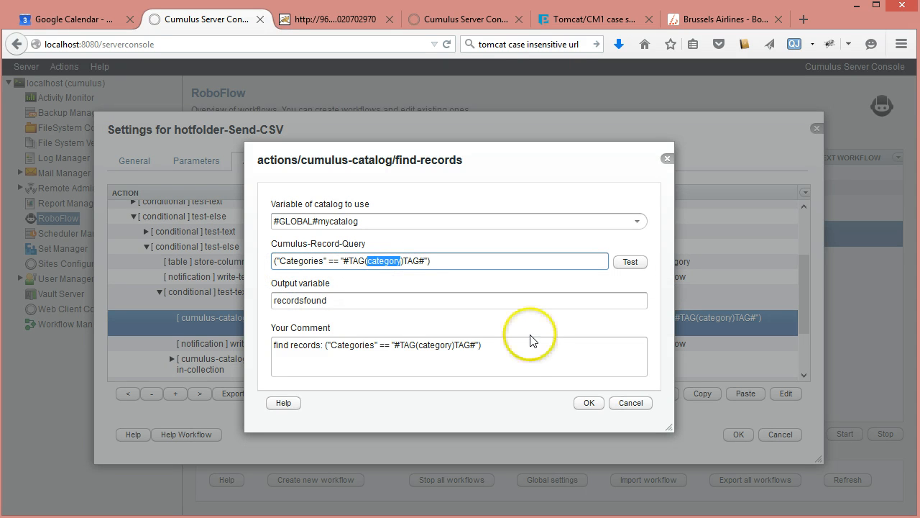
pyautogui.doubleClick(283, 300)
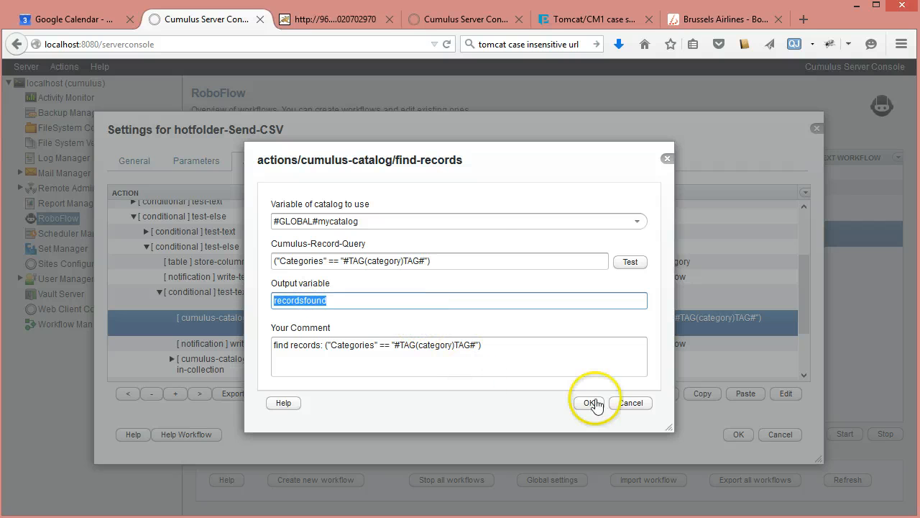
pyautogui.click(631, 403)
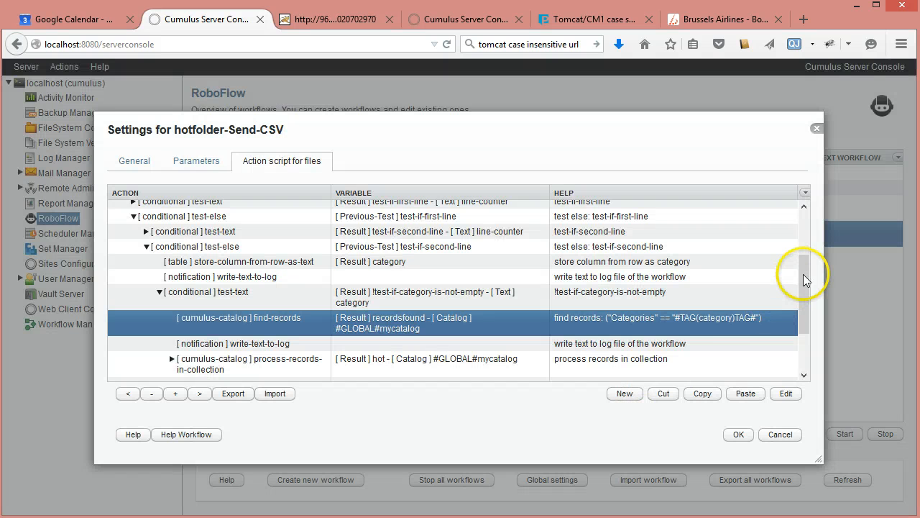
# Step: Select the write-text-to-log action after find-records, and inspect the process-records-in-collection action's catalog and output variable without saving
pyautogui.moveTo(807, 298); pyautogui.dragTo(809, 331)
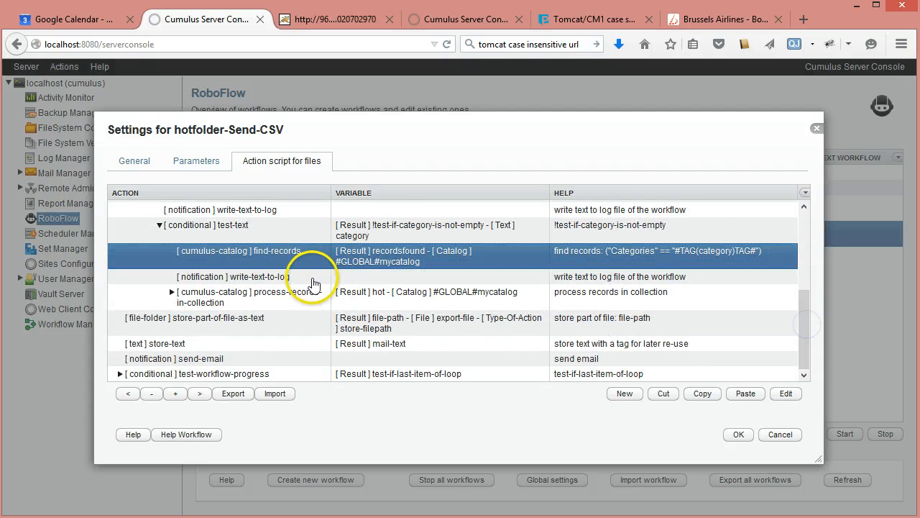
pyautogui.click(366, 280)
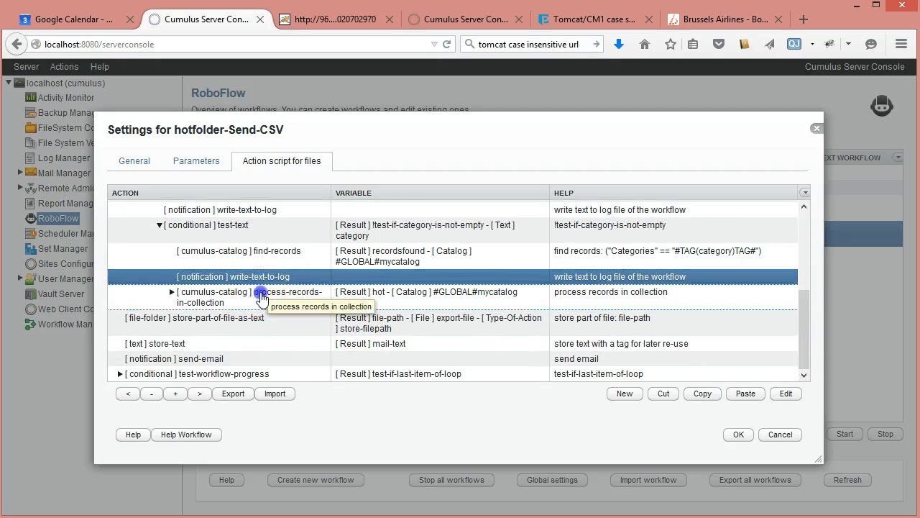
pyautogui.click(256, 301)
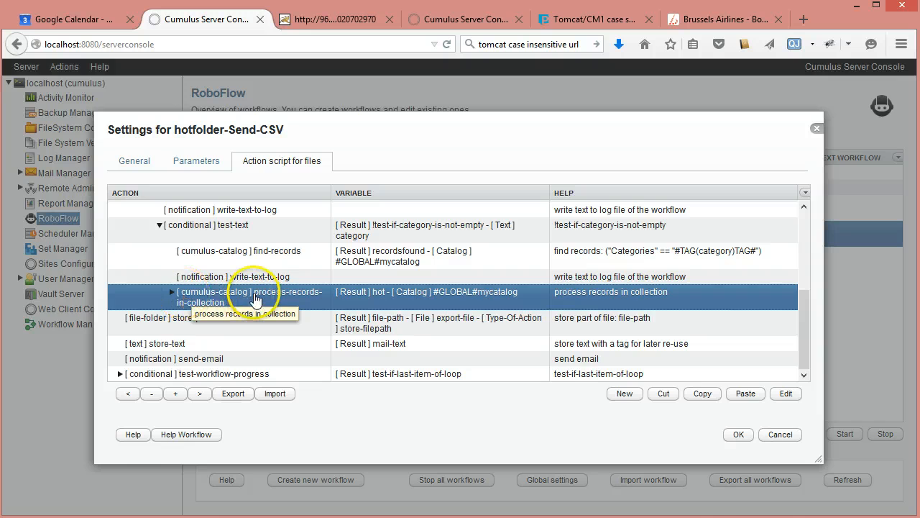
pyautogui.doubleClick(209, 294)
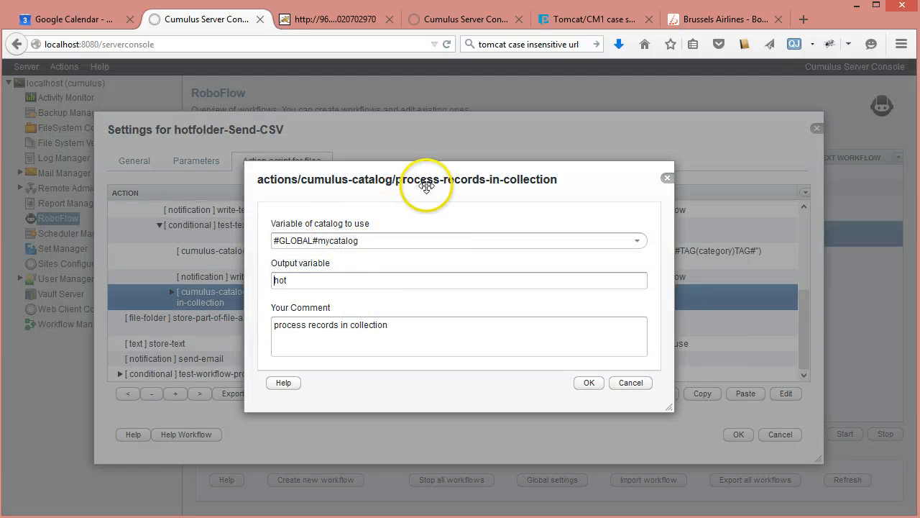
pyautogui.moveTo(295, 262)
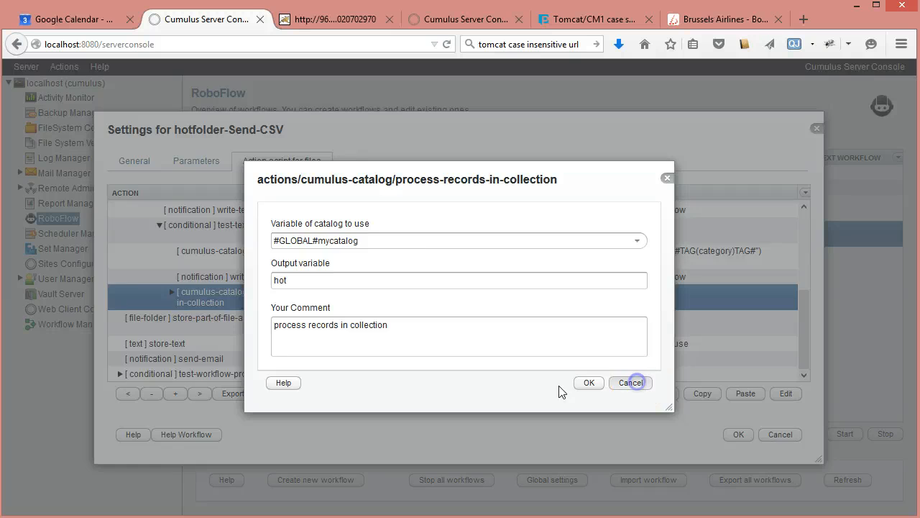
pyautogui.click(631, 383)
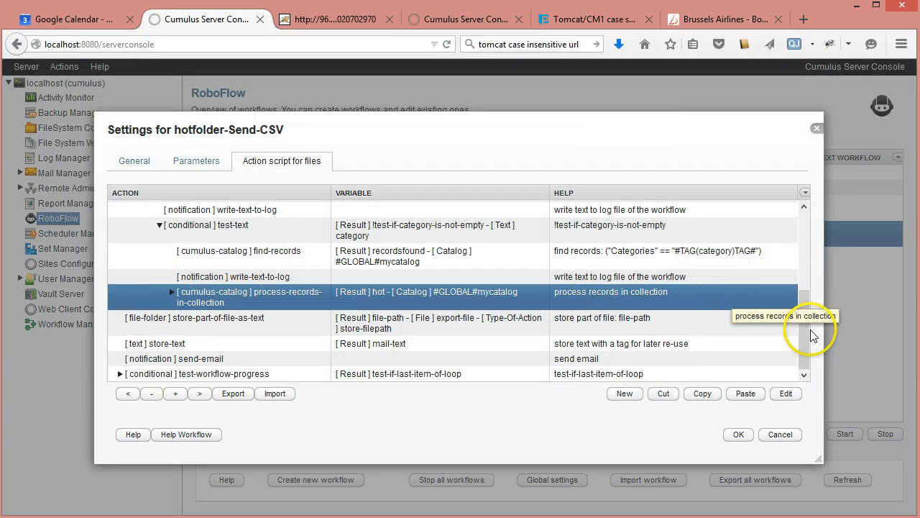
# Step: Review the script from its start, expand the process-records-in-collection loop, and select its first store-text action for csv-line
pyautogui.moveTo(806, 346); pyautogui.dragTo(811, 237)
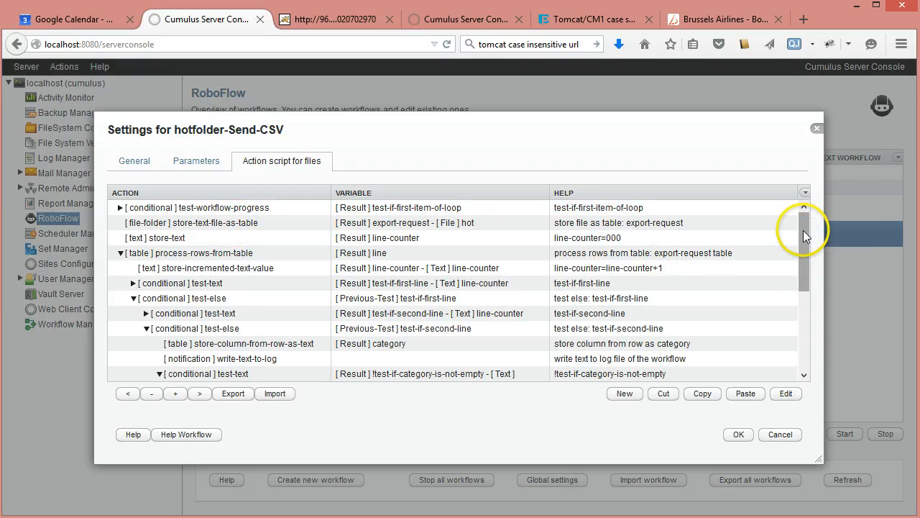
pyautogui.moveTo(804, 230)
pyautogui.mouseDown()
pyautogui.moveTo(804, 246)
pyautogui.moveTo(811, 227)
pyautogui.mouseUp()
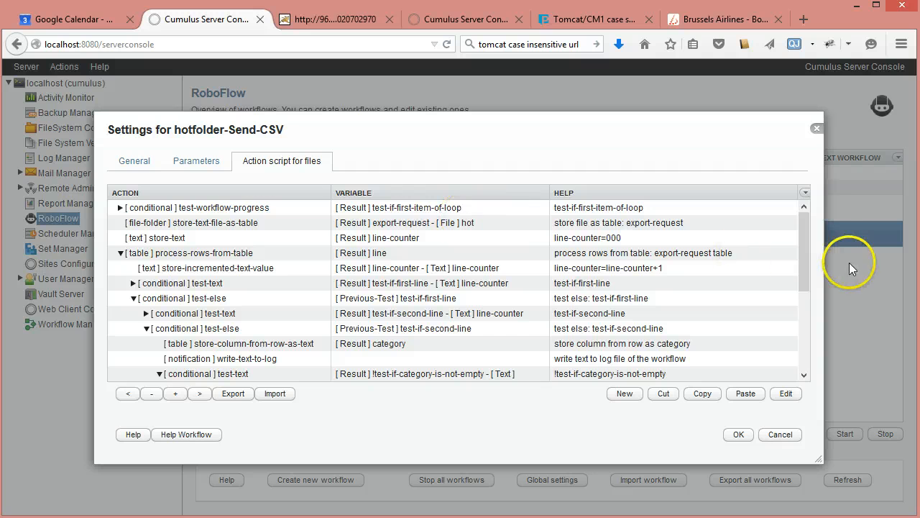
pyautogui.moveTo(803, 228); pyautogui.dragTo(804, 341)
pyautogui.click(172, 292)
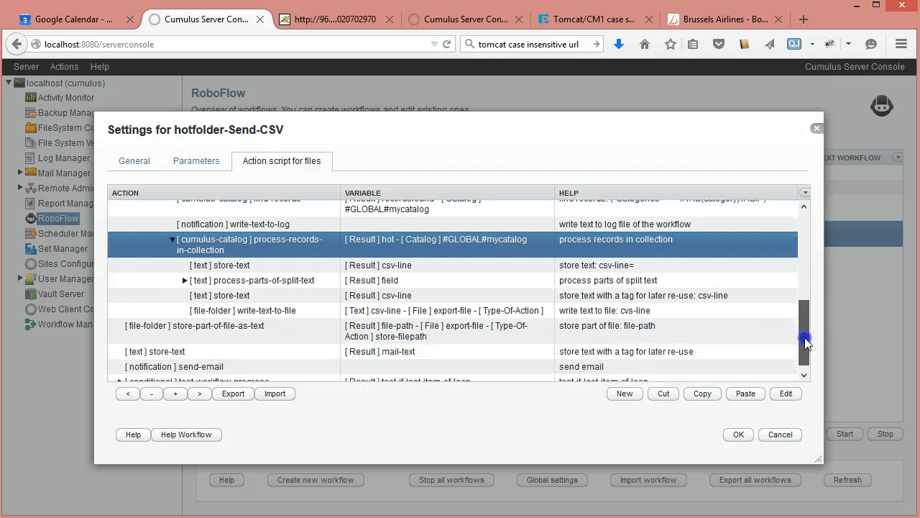
pyautogui.click(258, 272)
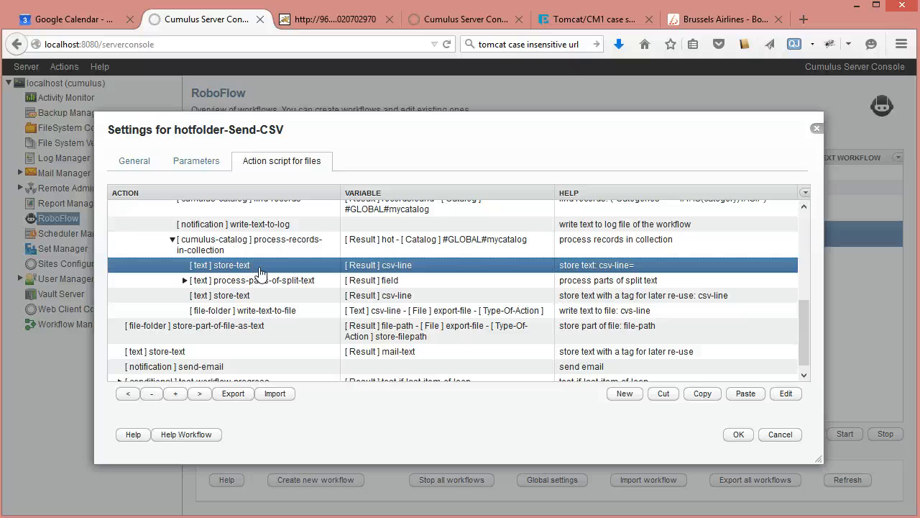
# Step: Check the workflow's Export Fields parameter, and expand and inspect the script's process-parts-of-split-text action without saving
pyautogui.click(190, 159)
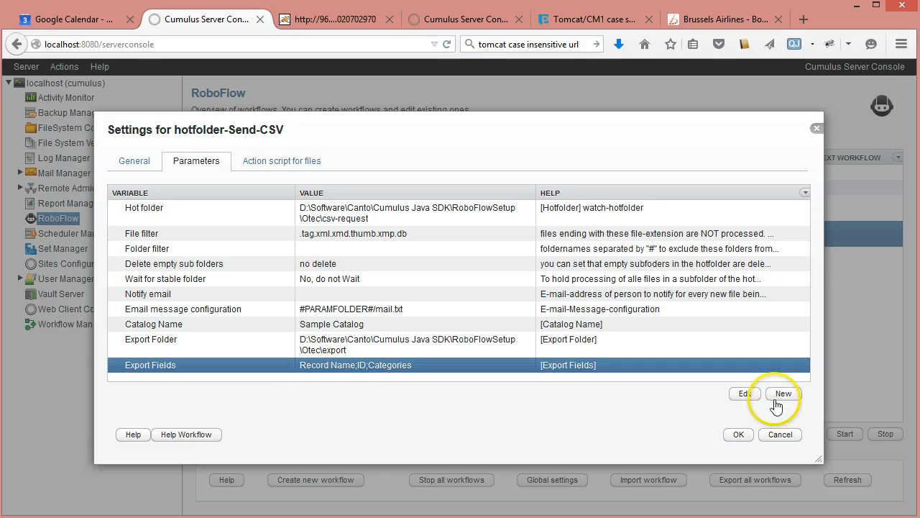
pyautogui.click(282, 161)
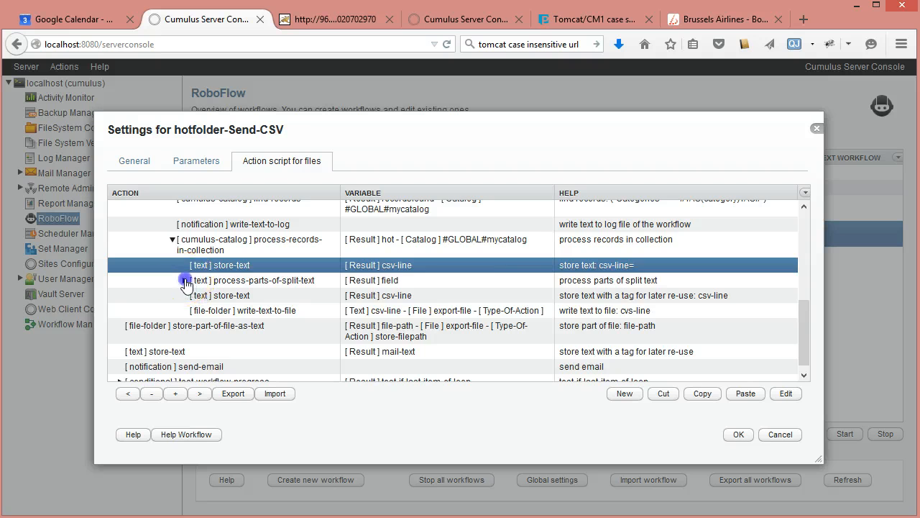
pyautogui.click(184, 281)
pyautogui.scroll(-1, 530, 288)
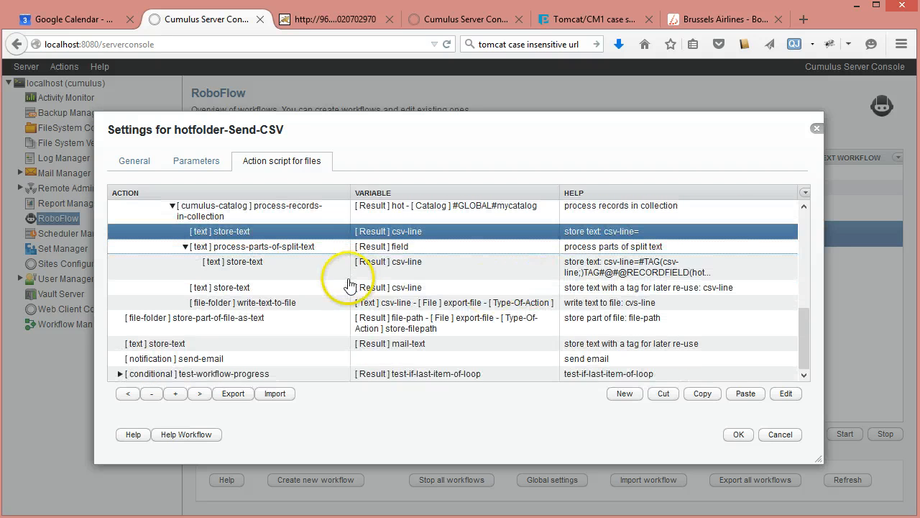
pyautogui.doubleClick(216, 247)
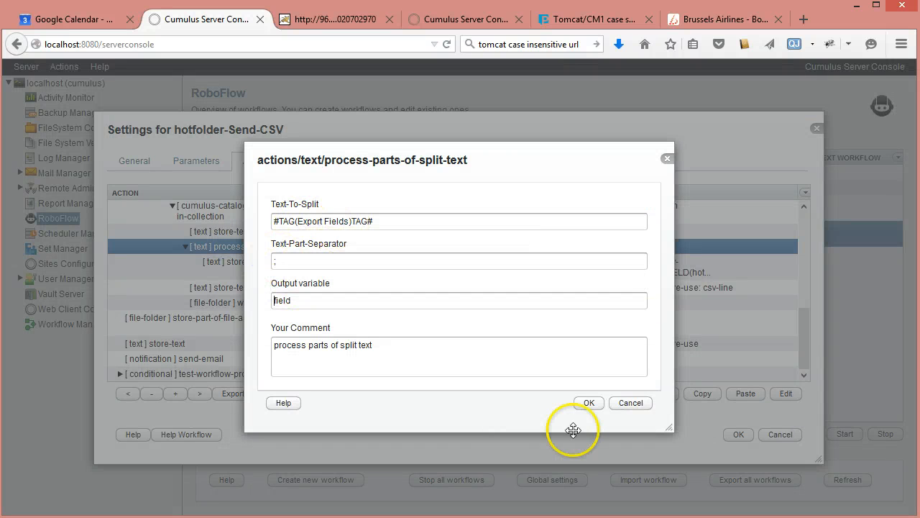
pyautogui.click(630, 405)
# Step: Inspect the store-text action inside the split-text loop, highlighting the csv-line tag, the RECORDFIELD expression and its field tag, without saving
pyautogui.doubleClick(273, 262)
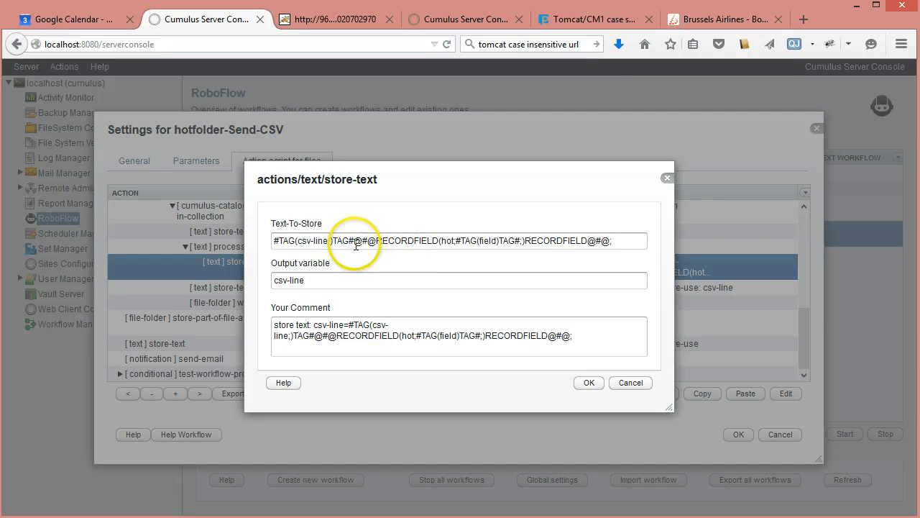
pyautogui.moveTo(353, 240); pyautogui.dragTo(367, 240)
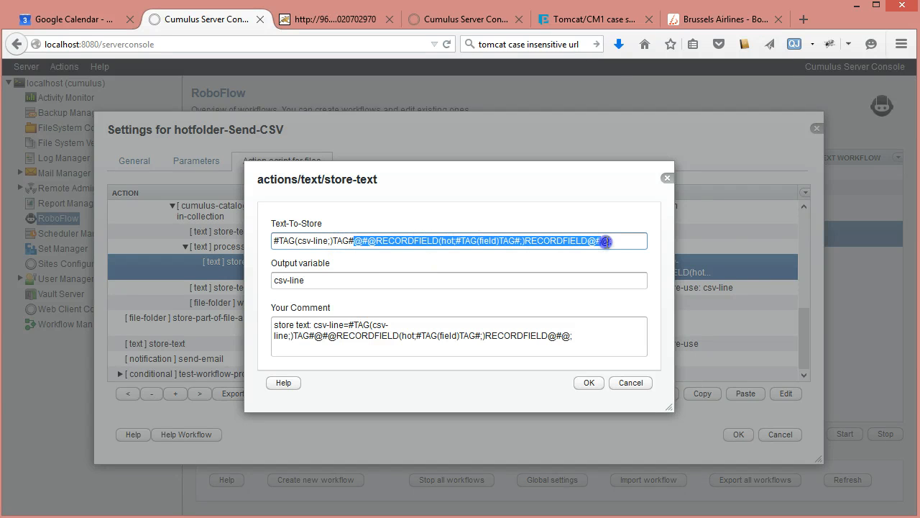
pyautogui.moveTo(610, 242); pyautogui.dragTo(611, 243)
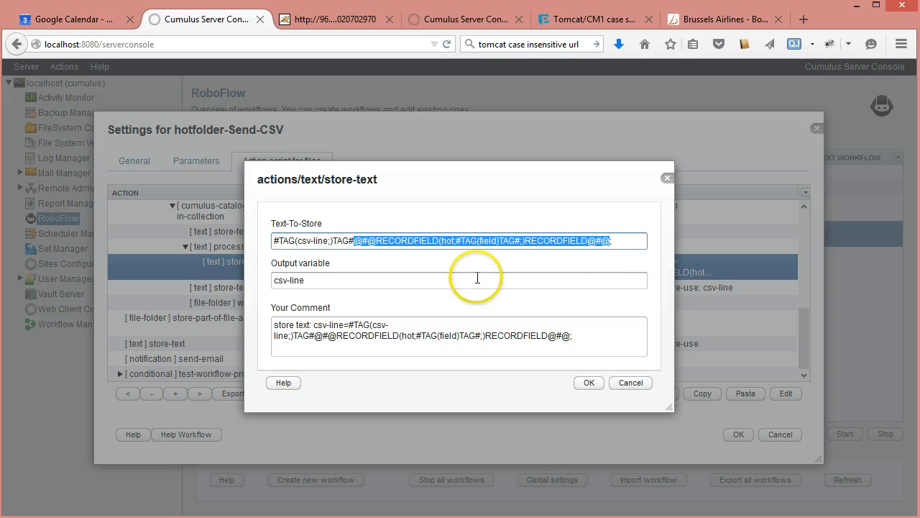
pyautogui.click(431, 241)
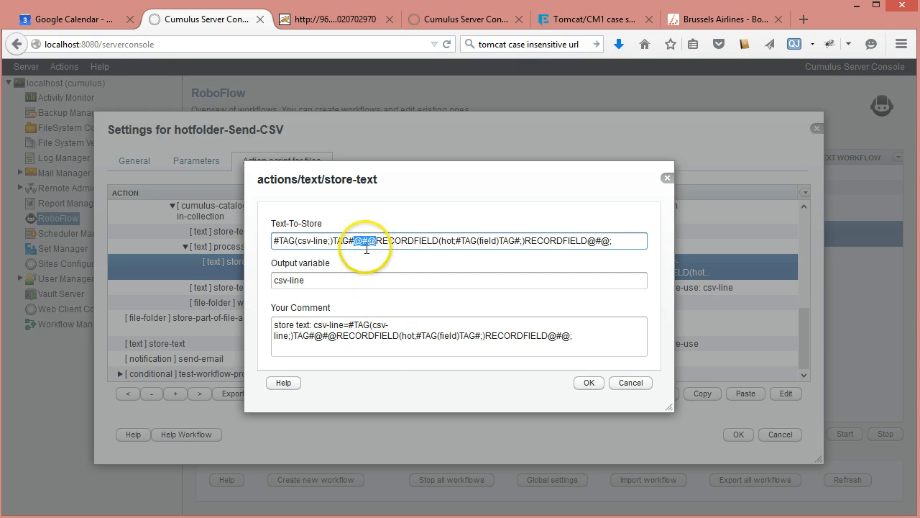
pyautogui.moveTo(588, 241); pyautogui.dragTo(607, 242)
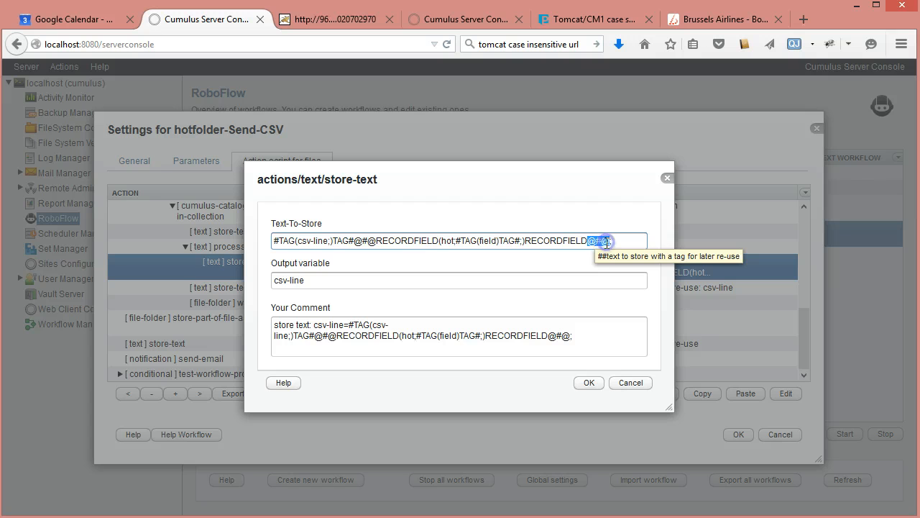
pyautogui.click(589, 245)
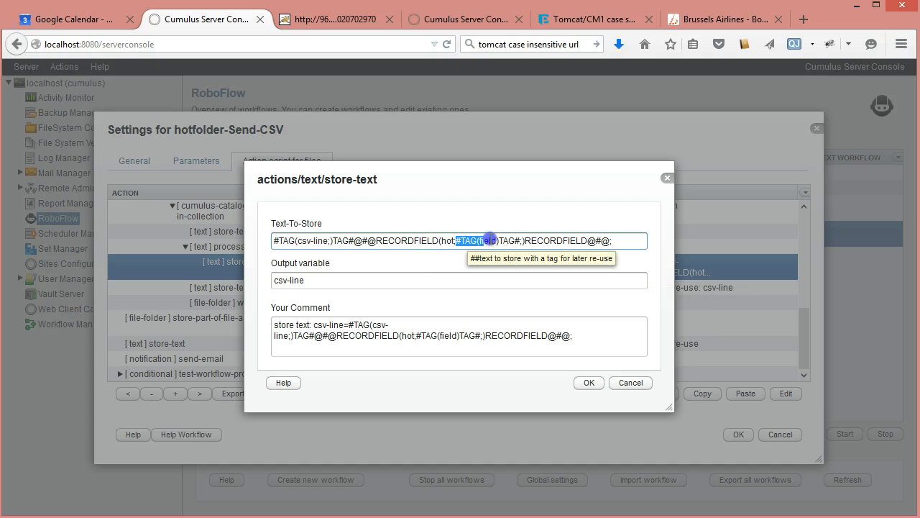
pyautogui.moveTo(273, 240); pyautogui.dragTo(452, 246)
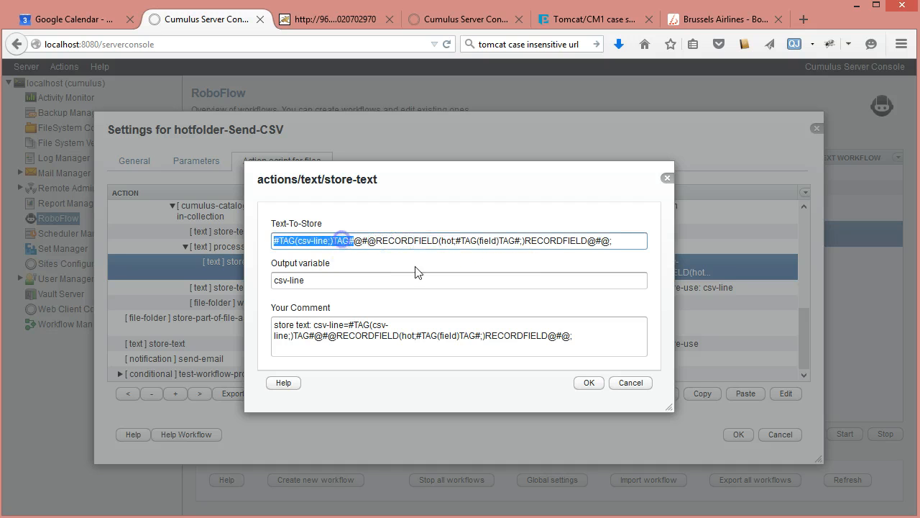
pyautogui.click(358, 242)
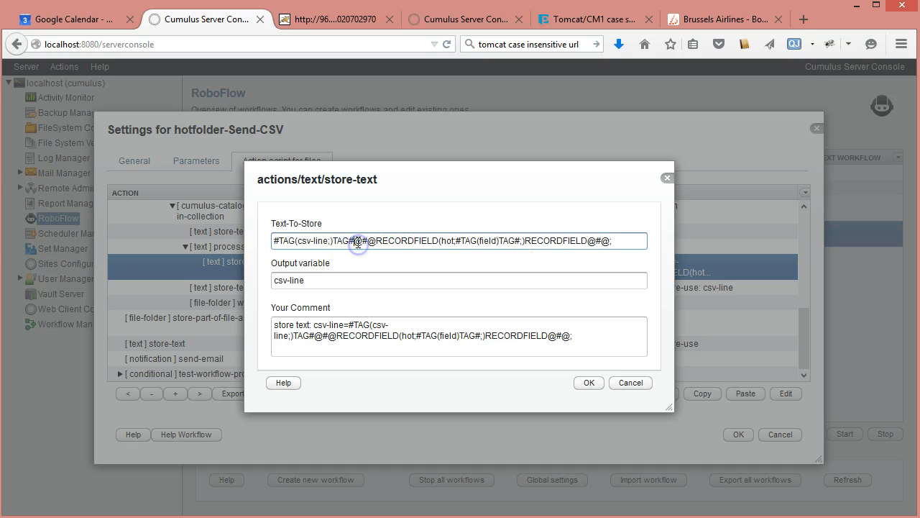
pyautogui.click(430, 240)
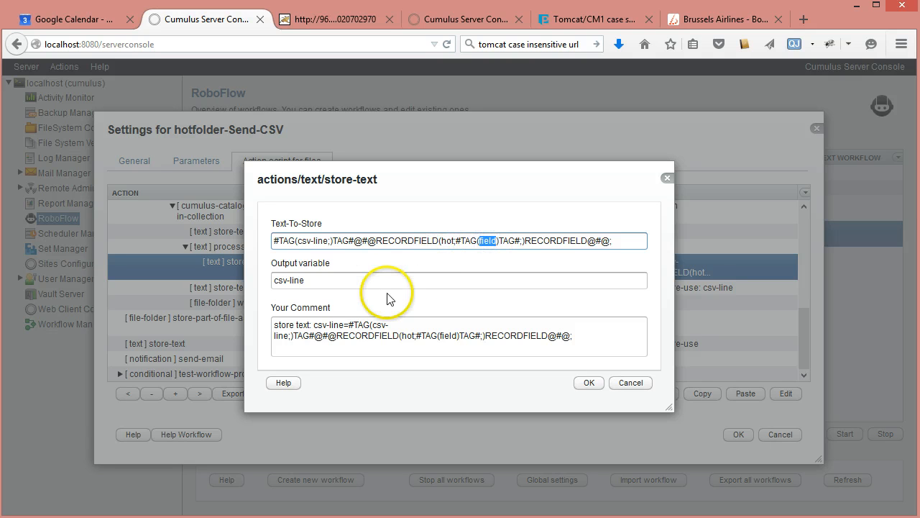
pyautogui.click(622, 385)
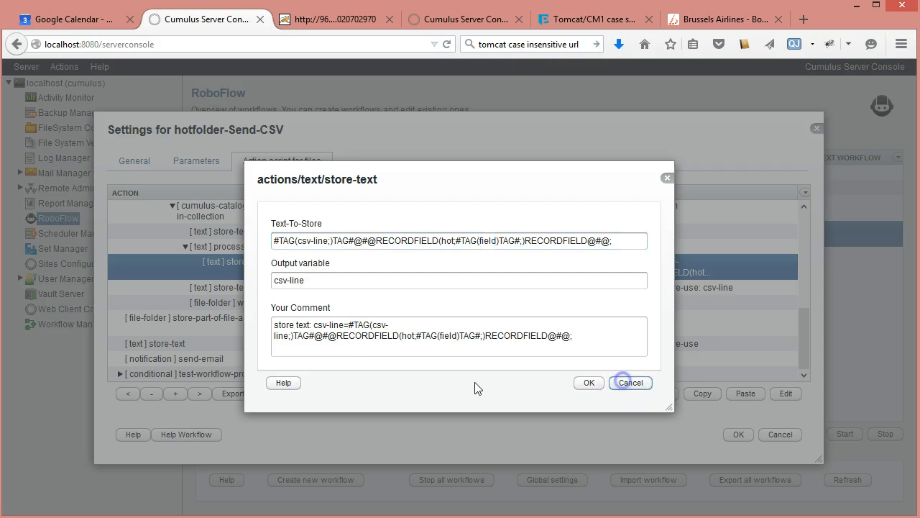
# Step: Collapse the split-text loop and inspect the following csv-line store-text action, highlighting #CRLF# in its stored text, without saving
pyautogui.click(243, 290)
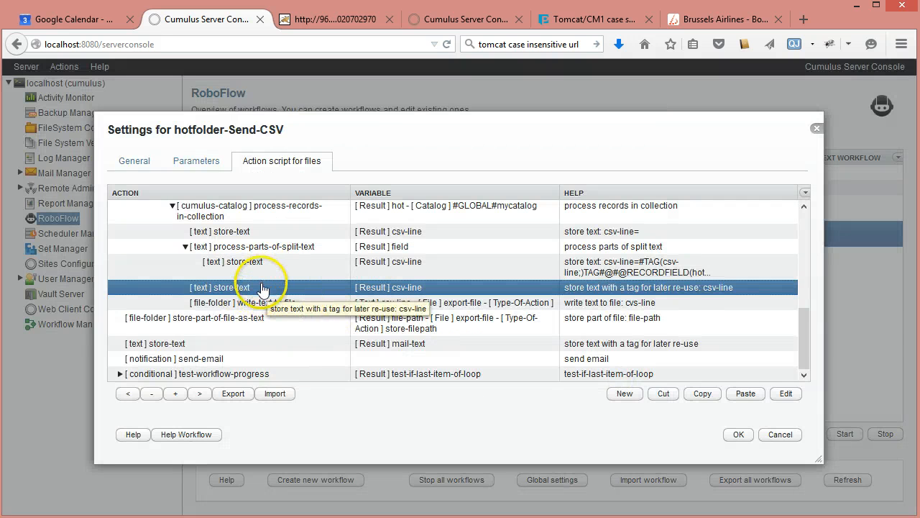
pyautogui.click(193, 250)
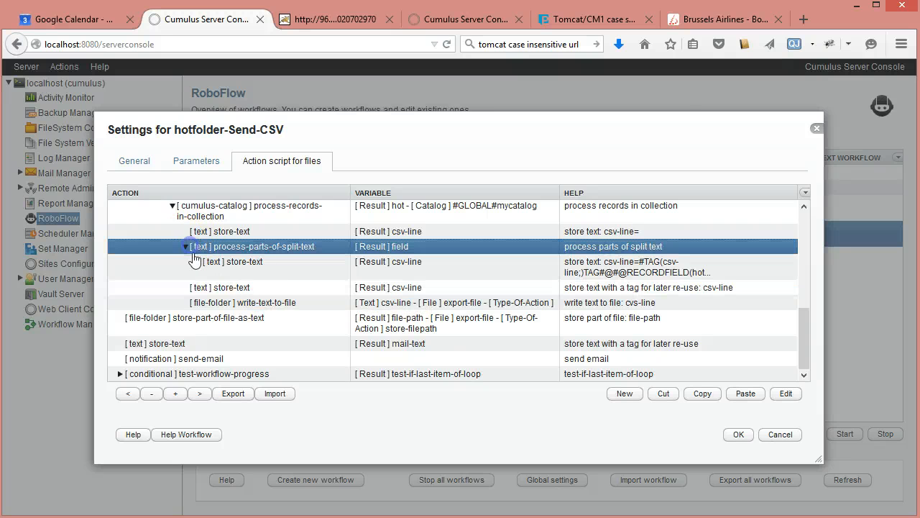
pyautogui.click(184, 247)
pyautogui.doubleClick(220, 287)
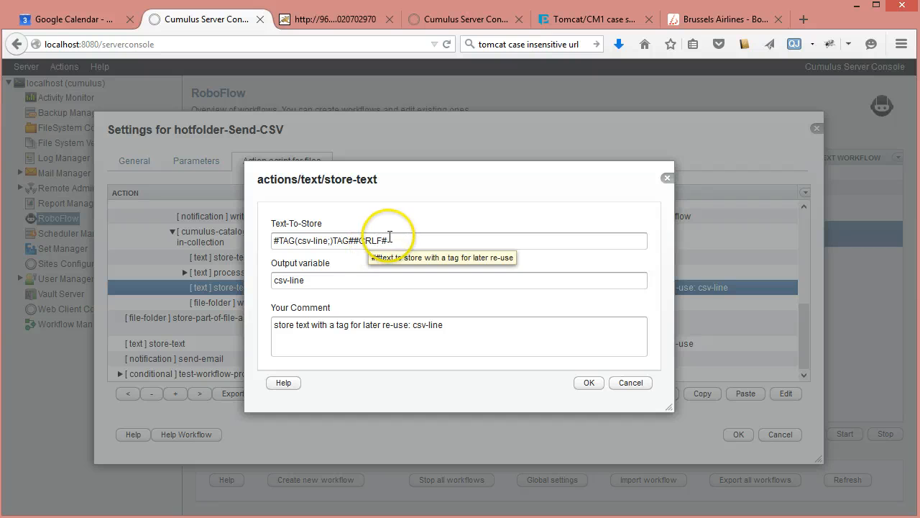
pyautogui.moveTo(388, 240); pyautogui.dragTo(354, 241)
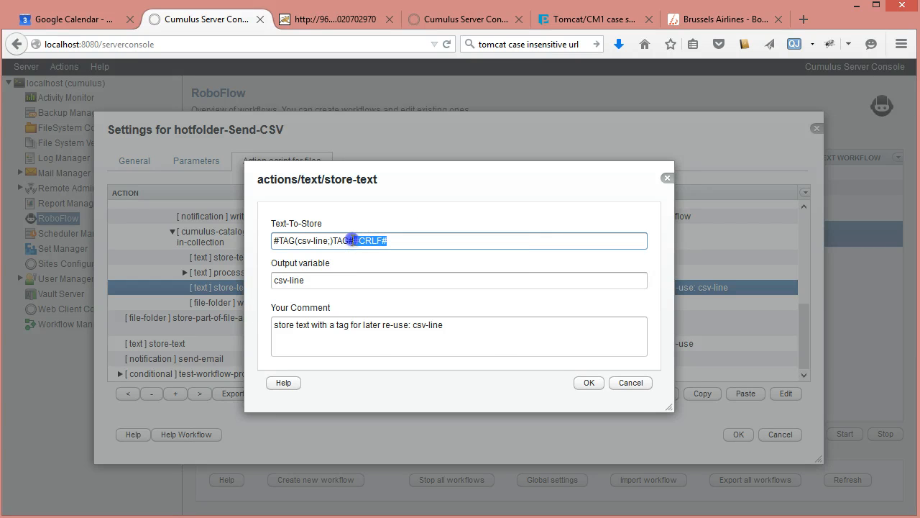
pyautogui.click(631, 383)
# Step: Select the write-text-to-file action, and collapse the process-records-in-collection loop, the second-line test-else branch and the process-rows-from-table loop
pyautogui.click(257, 303)
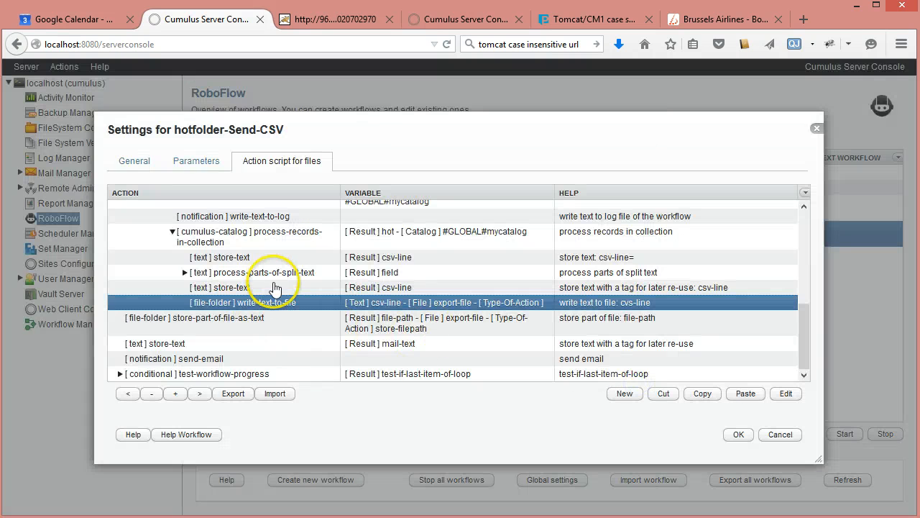
pyautogui.click(171, 233)
pyautogui.scroll(1, 419, 281)
pyautogui.scroll(5, 420, 281)
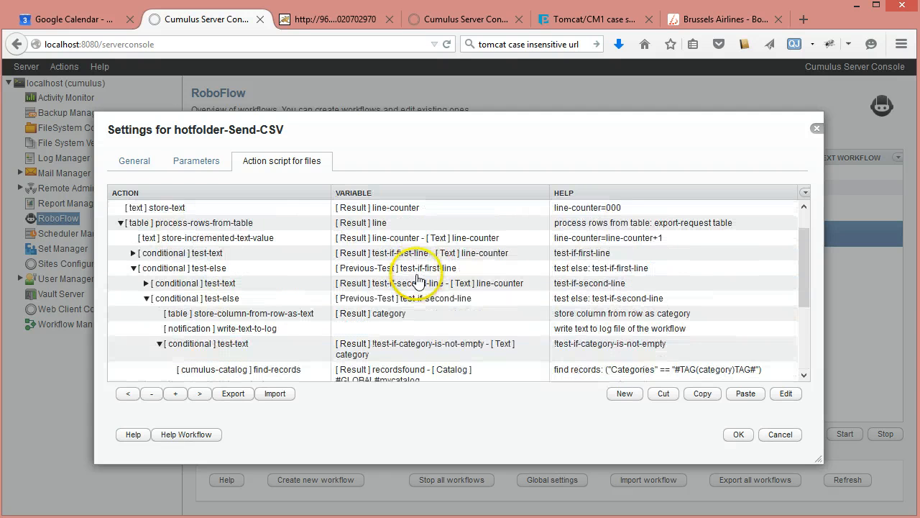
pyautogui.scroll(-5, 422, 223)
pyautogui.scroll(3, 358, 290)
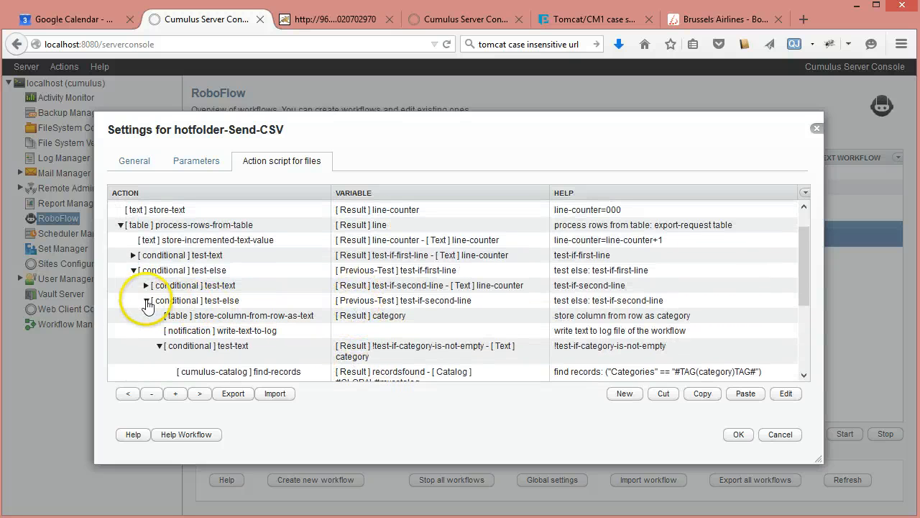
pyautogui.click(147, 301)
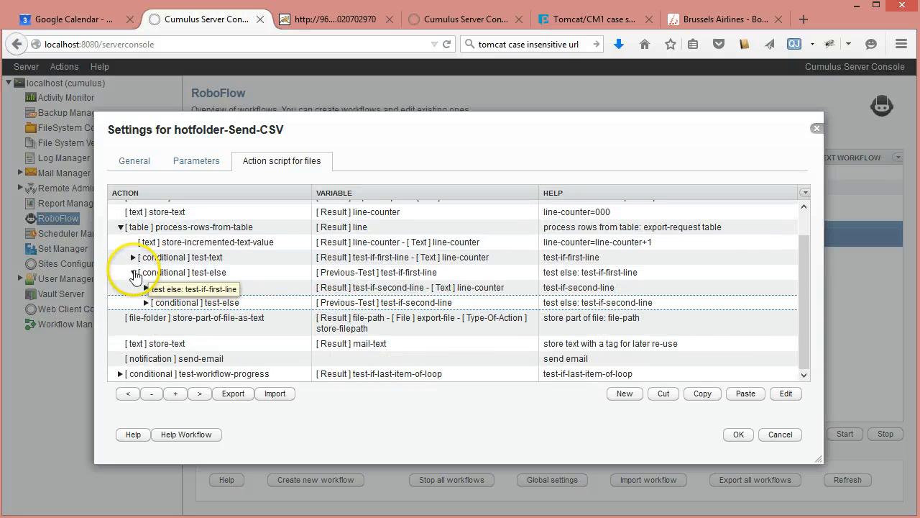
pyautogui.click(120, 226)
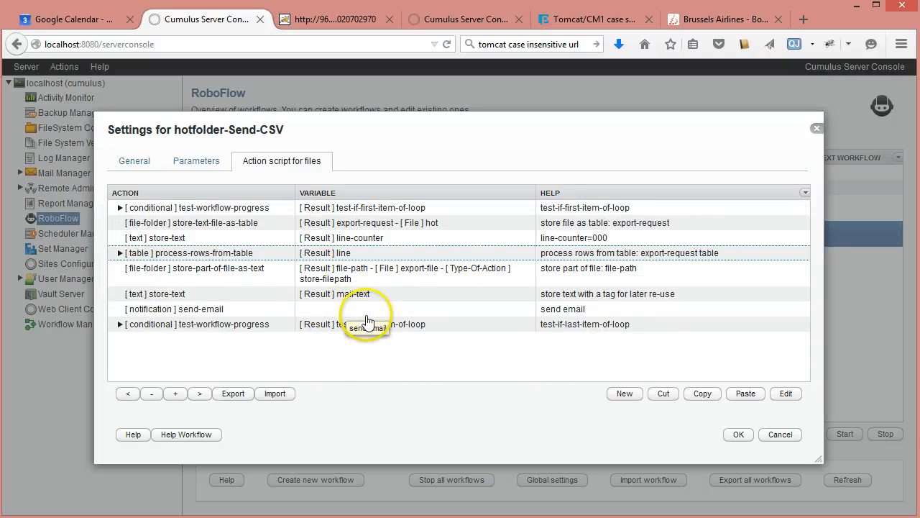
# Step: Inspect the file-path store-part-of-file-as-text action's file variable, action type and output variable without saving
pyautogui.click(244, 276)
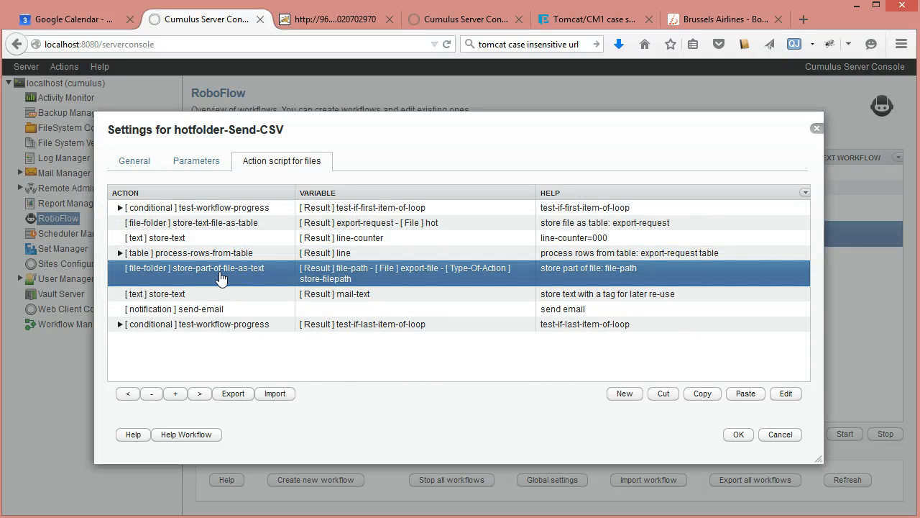
pyautogui.doubleClick(221, 278)
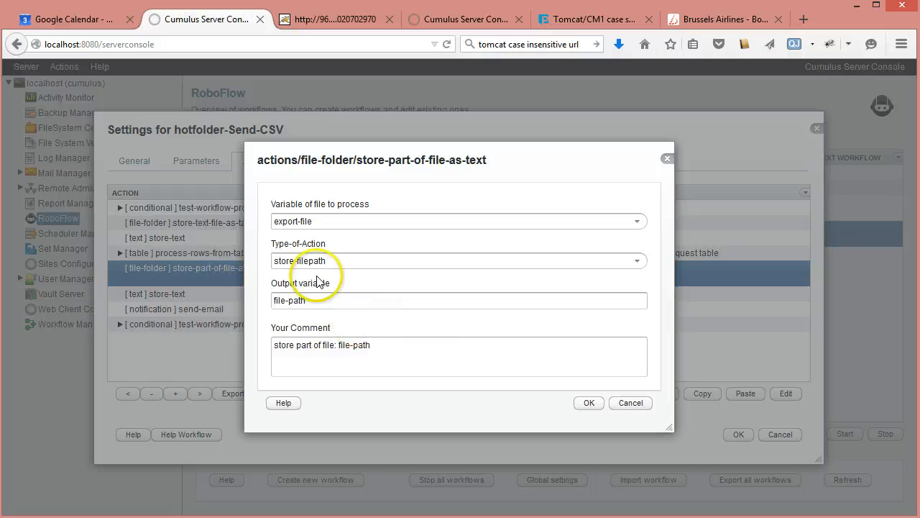
pyautogui.click(634, 405)
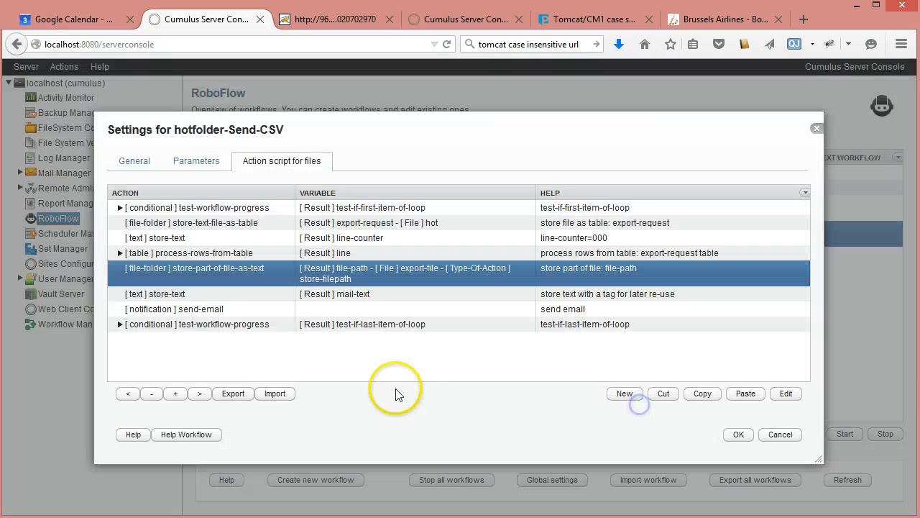
# Step: Inspect the mail-text store-text action, highlighting the e-mail-file-path comment and its file-path tag in the stored text, without saving
pyautogui.click(190, 295)
pyautogui.doubleClick(190, 296)
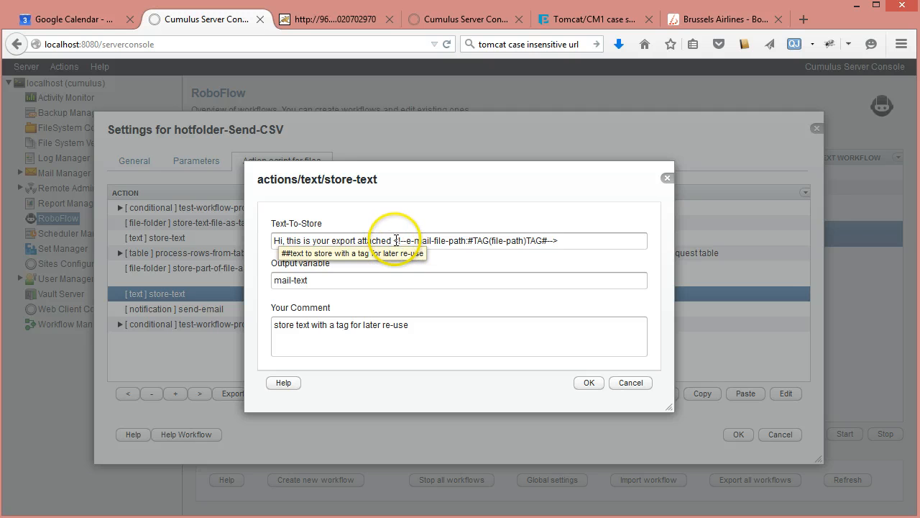
pyautogui.moveTo(395, 240); pyautogui.dragTo(452, 240)
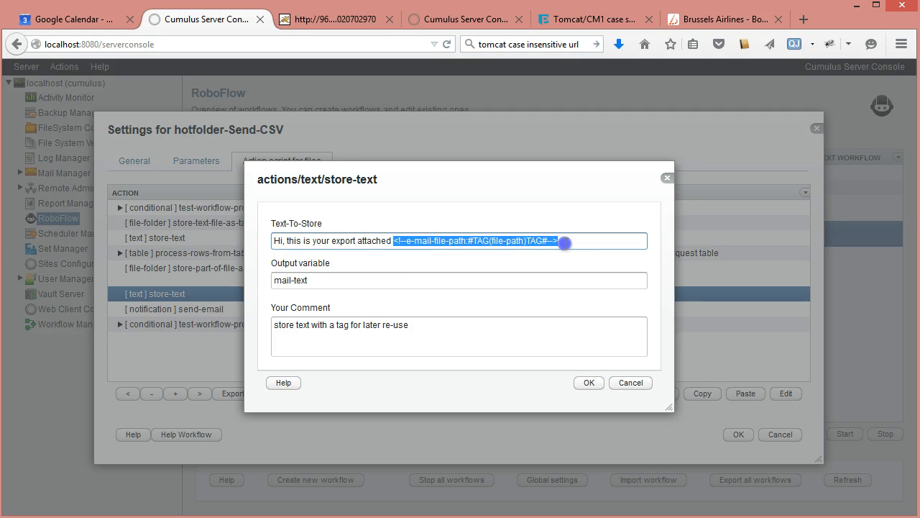
pyautogui.click(567, 240)
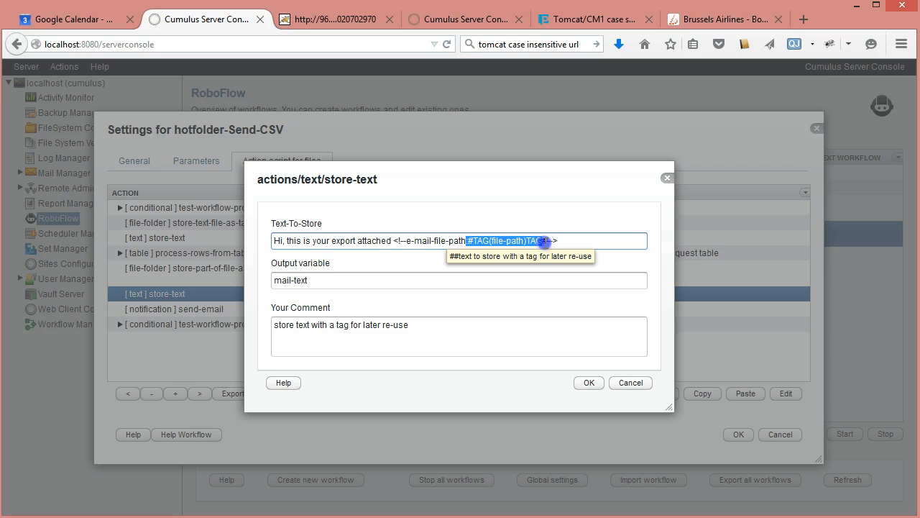
pyautogui.click(561, 240)
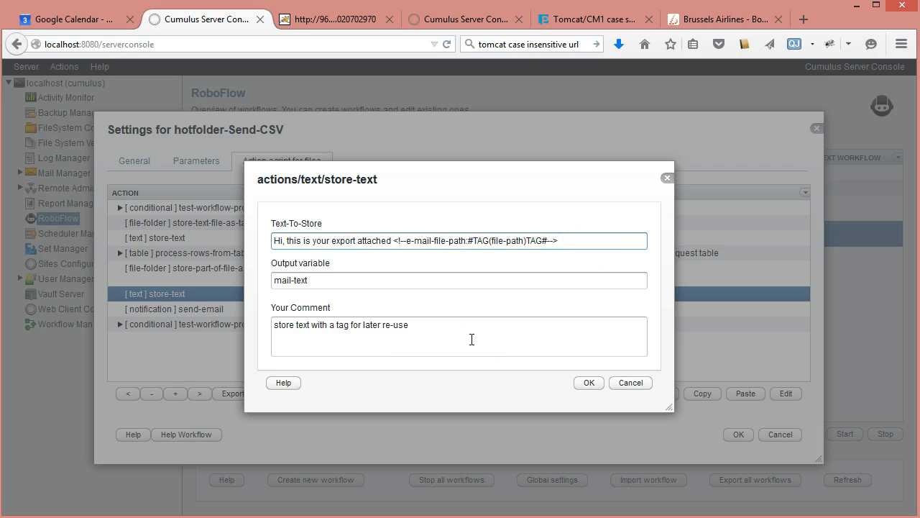
pyautogui.click(500, 240)
pyautogui.doubleClick(497, 241)
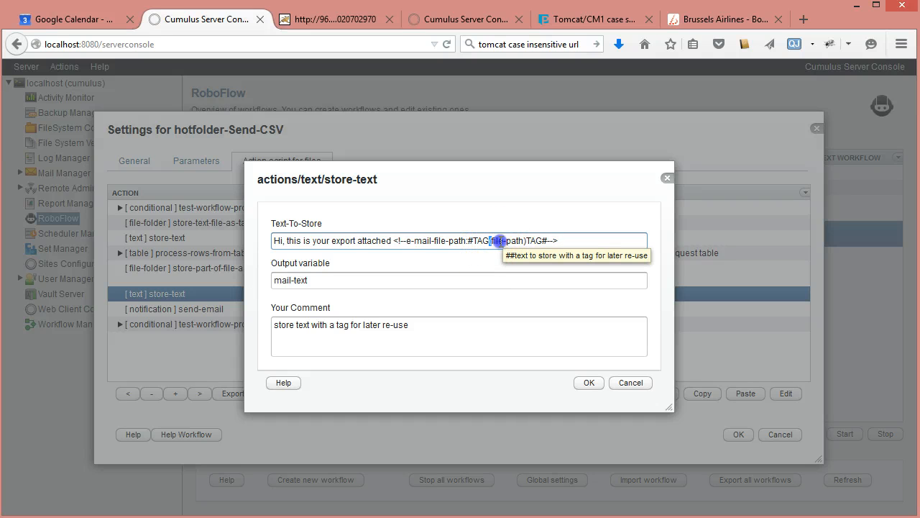
pyautogui.moveTo(413, 181); pyautogui.dragTo(551, 163)
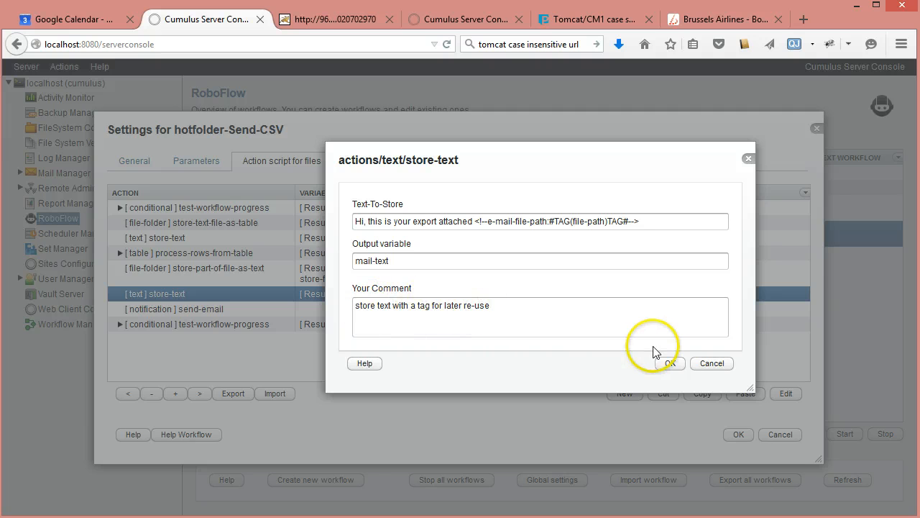
pyautogui.click(727, 365)
# Step: Inspect the send-email action, highlighting the email tag in the recipient and checking the subject and message tag, without saving
pyautogui.doubleClick(263, 309)
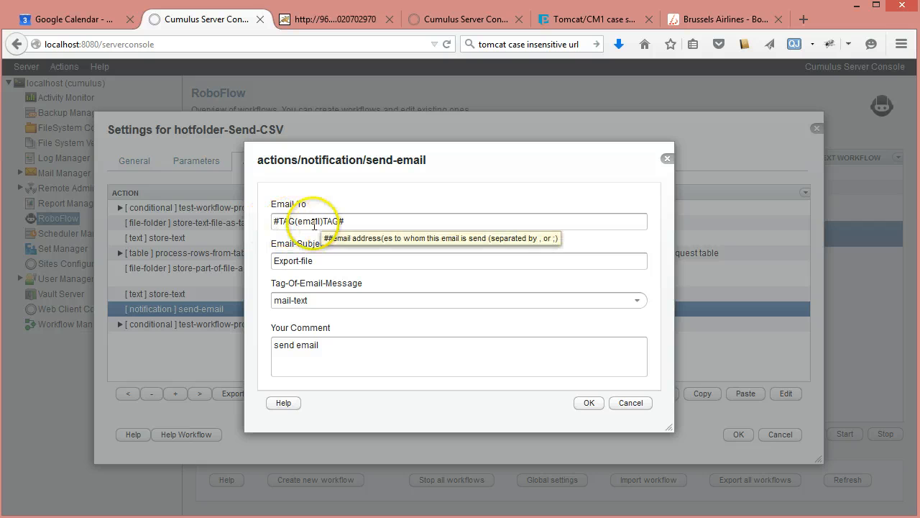
pyautogui.click(313, 223)
pyautogui.tripleClick(313, 223)
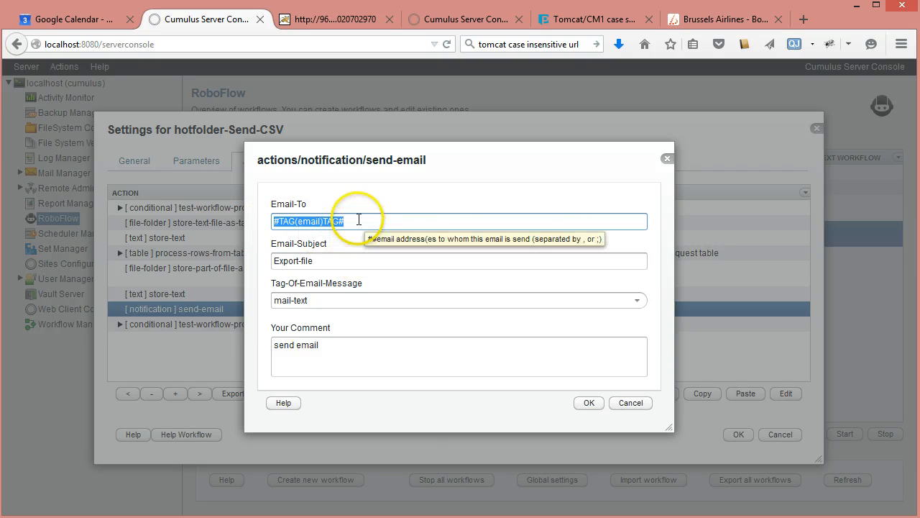
pyautogui.doubleClick(310, 221)
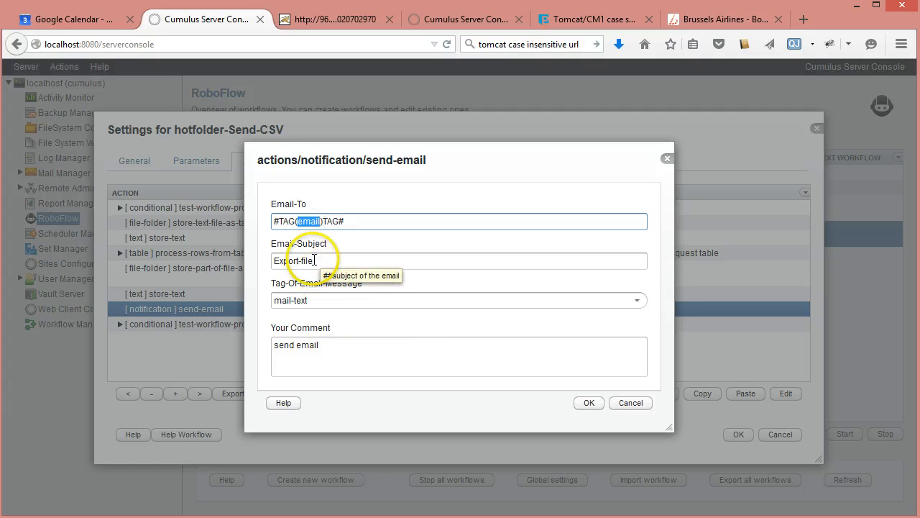
pyautogui.click(356, 257)
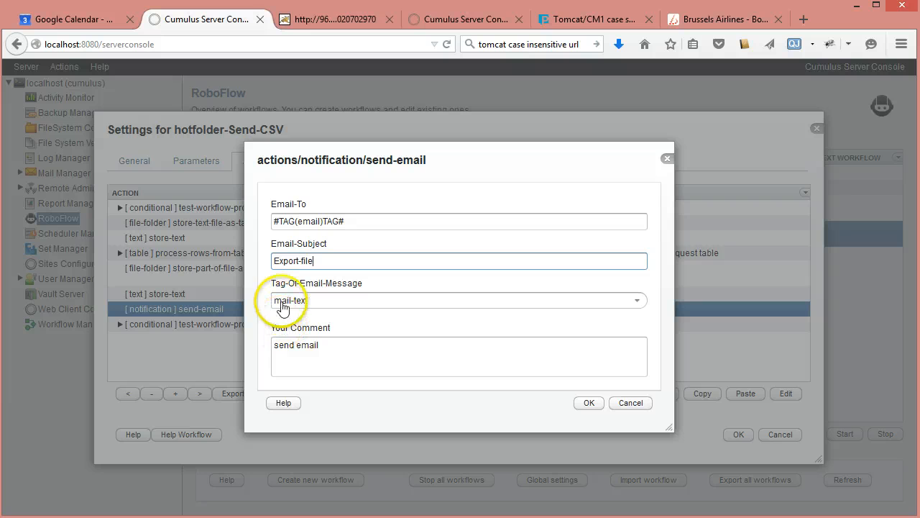
pyautogui.click(640, 303)
pyautogui.click(638, 303)
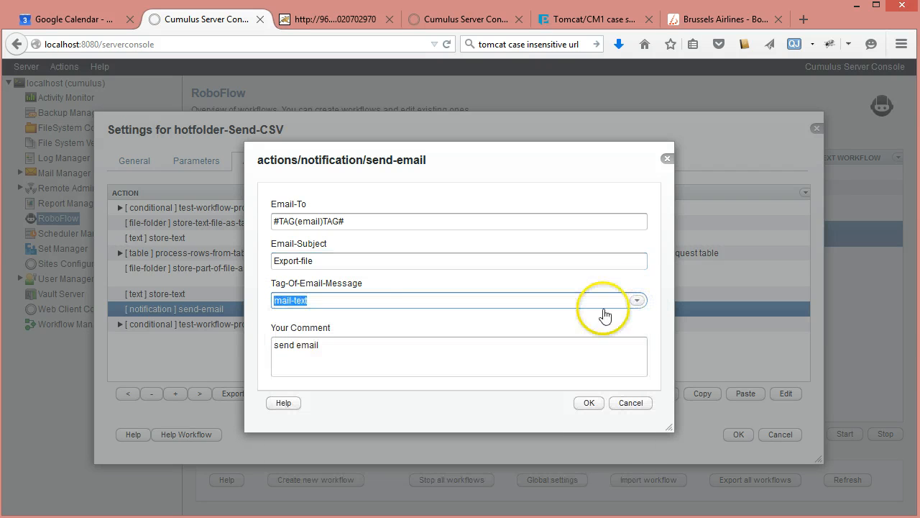
pyautogui.click(629, 404)
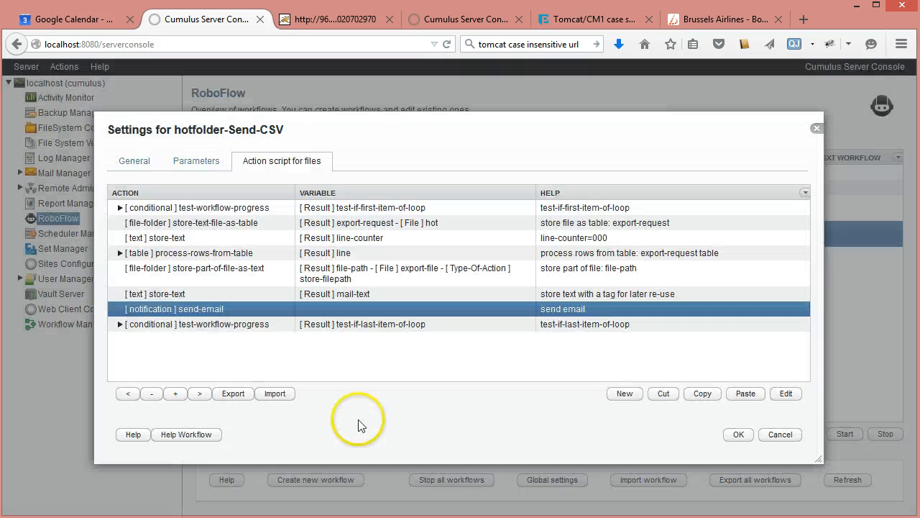
# Step: Expand the test-if-last-item-of-loop condition, check its close-catalog action, and collapse it again
pyautogui.click(120, 324)
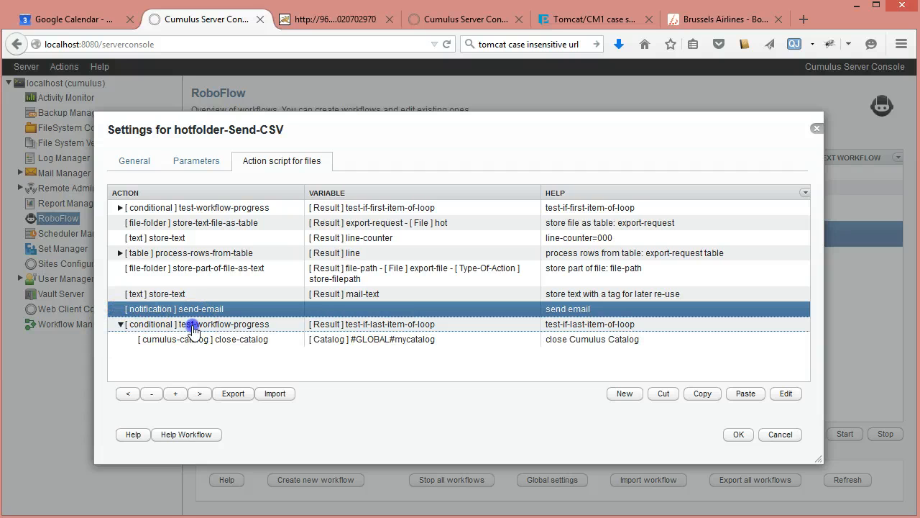
pyautogui.click(191, 326)
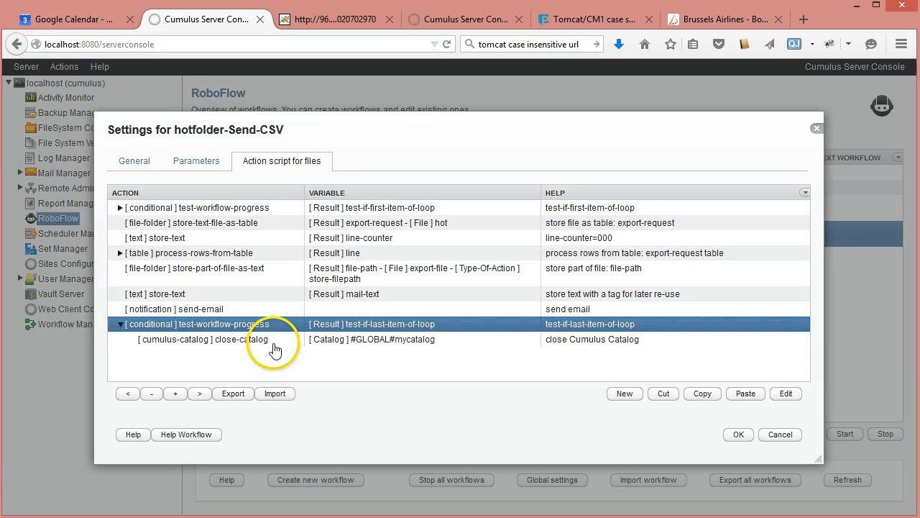
pyautogui.click(274, 343)
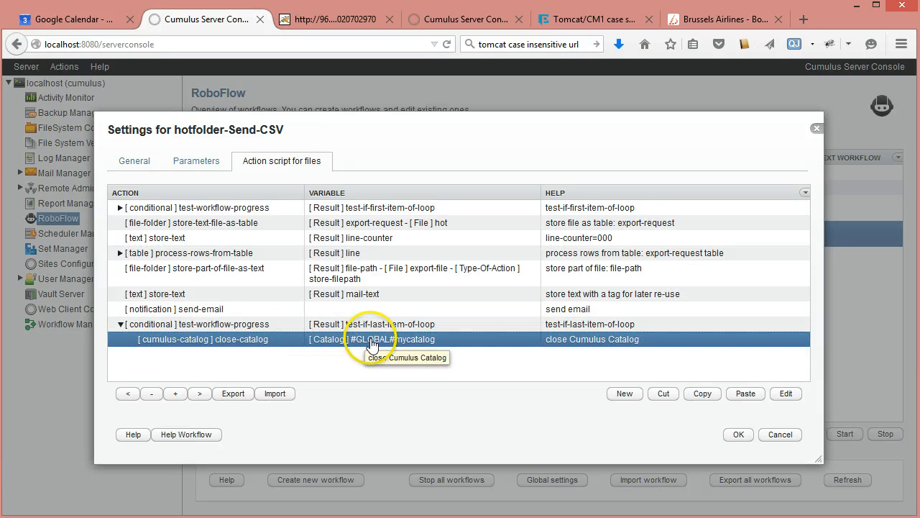
pyautogui.click(120, 324)
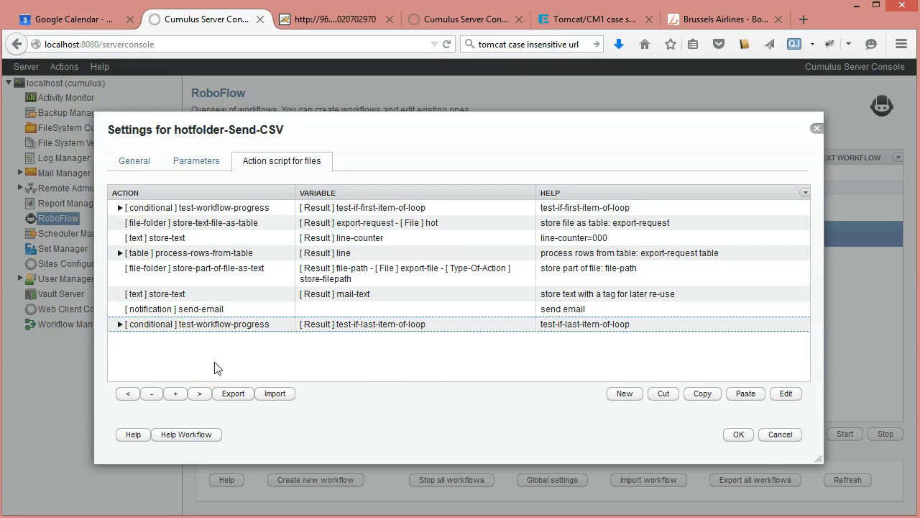
# Step: Save the workflow settings and start the hotfolder-Send-CSV workflow
pyautogui.click(737, 435)
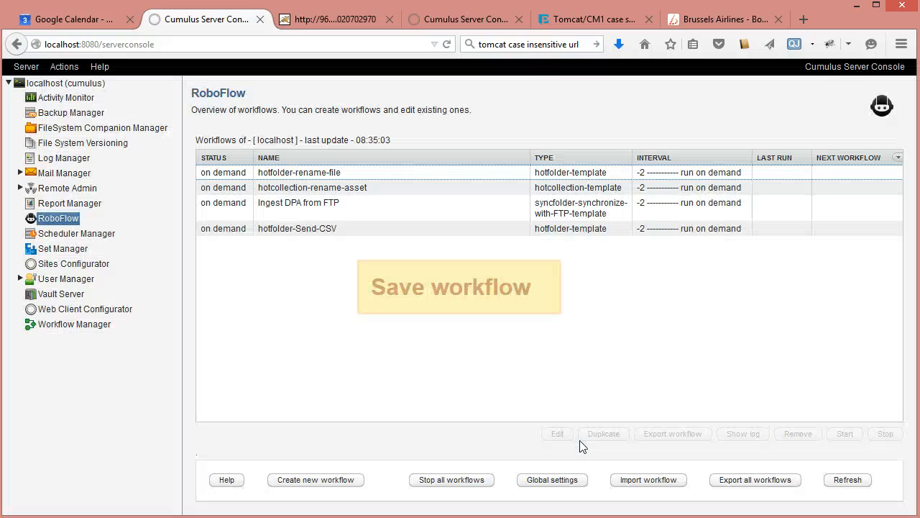
pyautogui.click(274, 229)
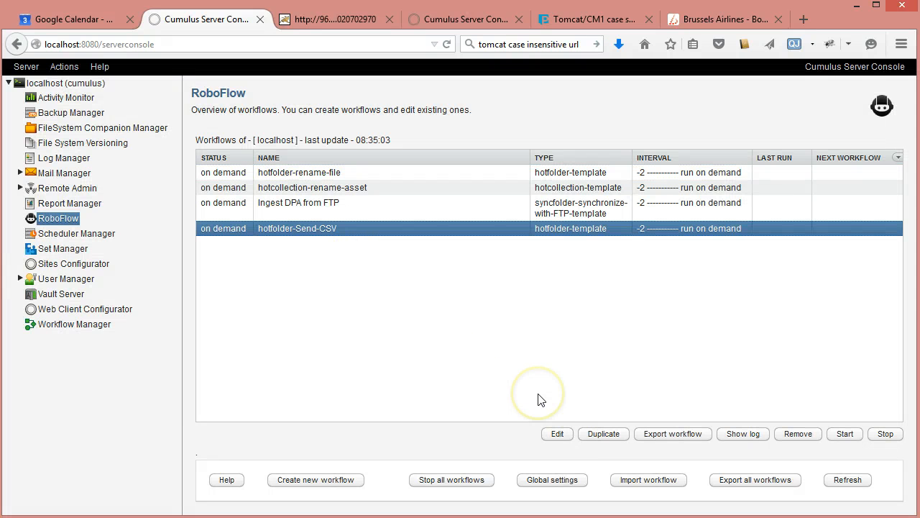
pyautogui.click(856, 441)
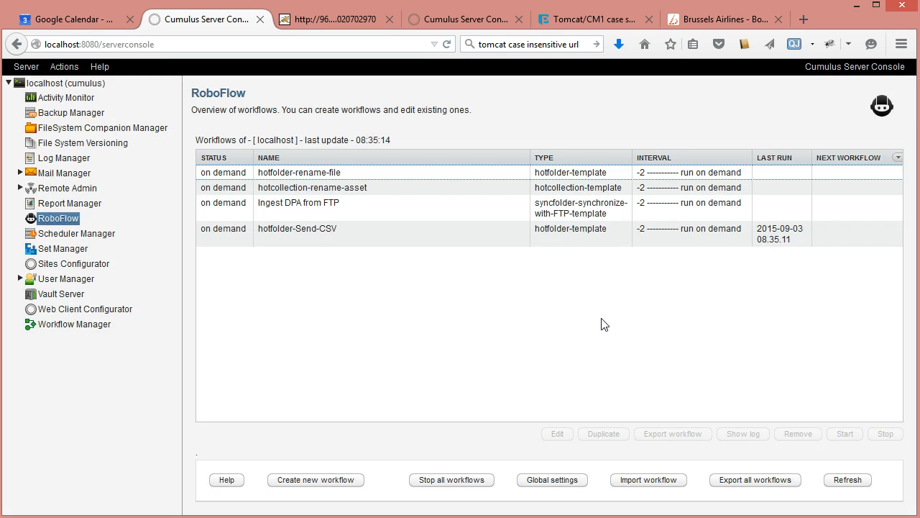
# Step: Open the hotfolder-Send-CSV log and examine its entries for the request file, recipient e-mail, categories and records found
pyautogui.click(328, 232)
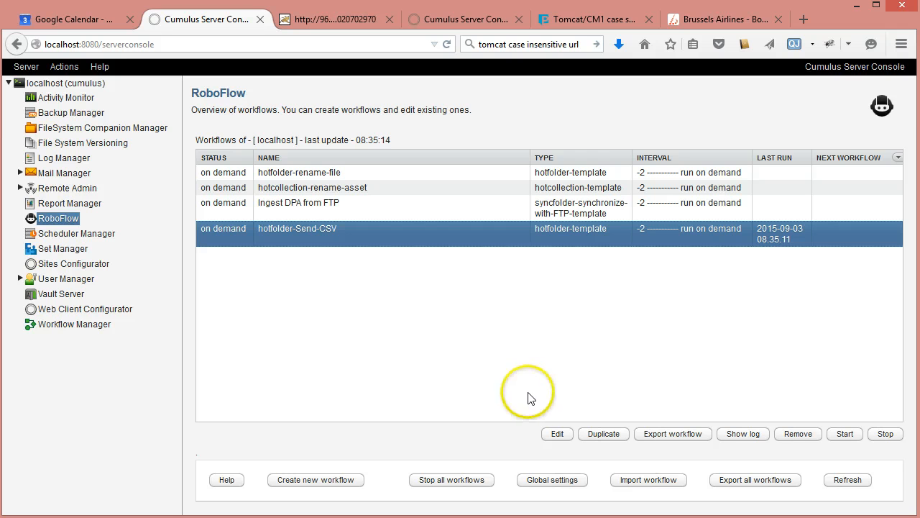
pyautogui.click(745, 436)
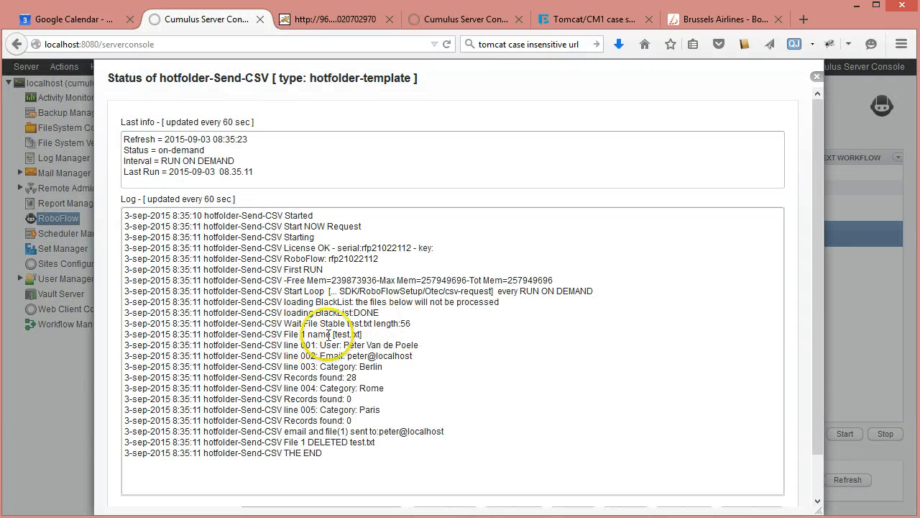
pyautogui.doubleClick(340, 335)
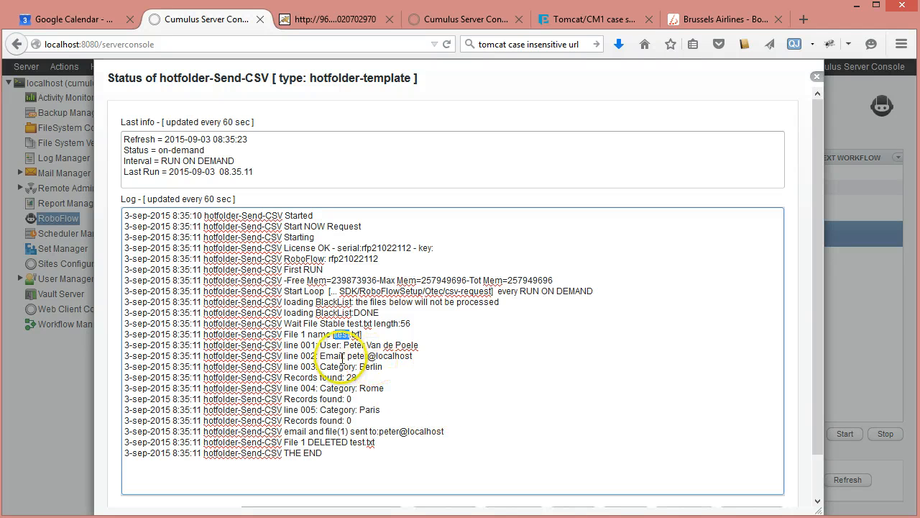
pyautogui.click(287, 346)
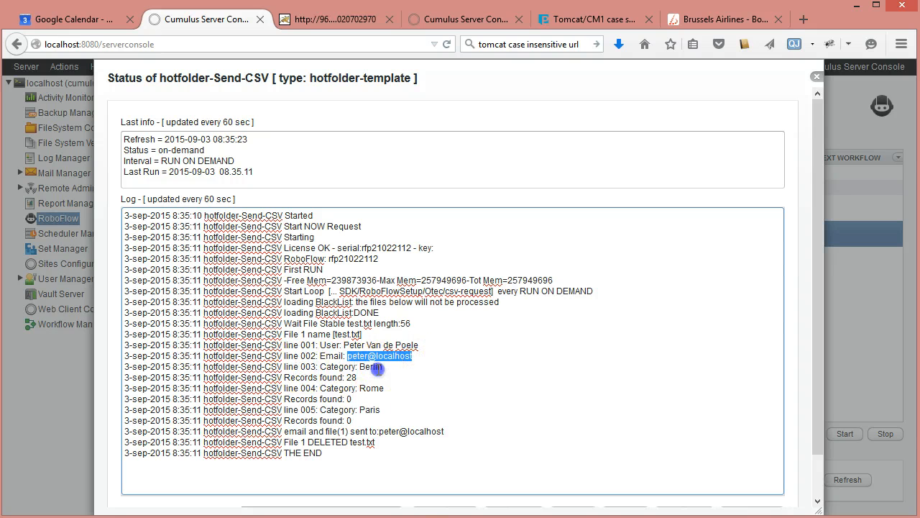
pyautogui.doubleClick(352, 376)
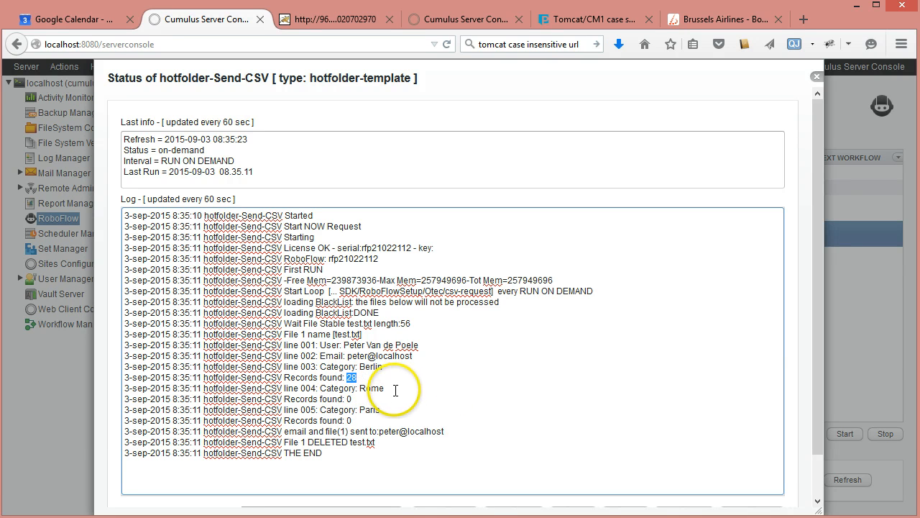
pyautogui.doubleClick(347, 398)
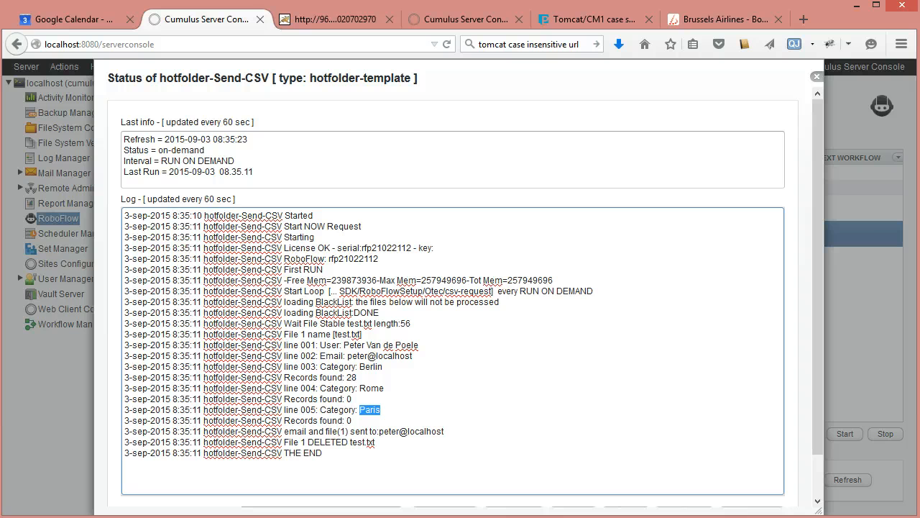
# Step: Switch to Thunderbird, open the Export-file message, and highlight the e-mail-attachment comment in its body
pyautogui.hotkey('alt', 'Tab')
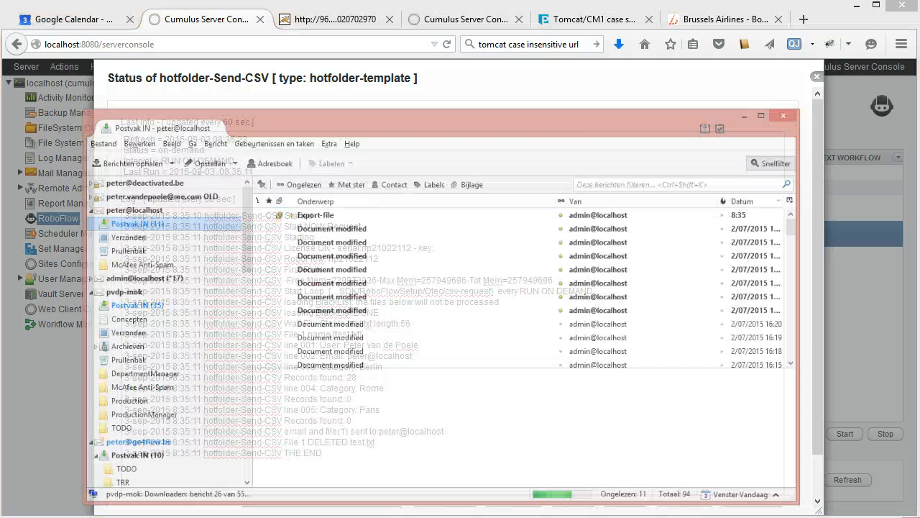
pyautogui.doubleClick(313, 155)
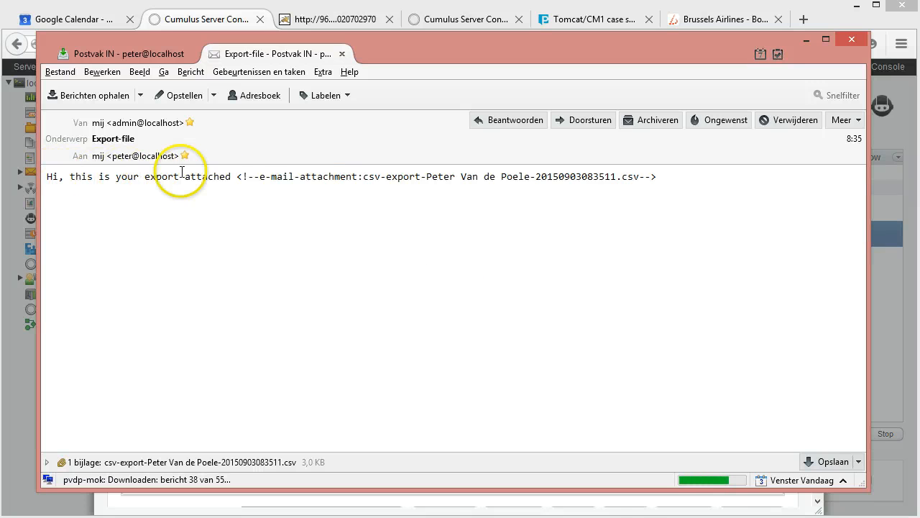
pyautogui.moveTo(236, 176); pyautogui.dragTo(619, 176)
pyautogui.click(232, 178)
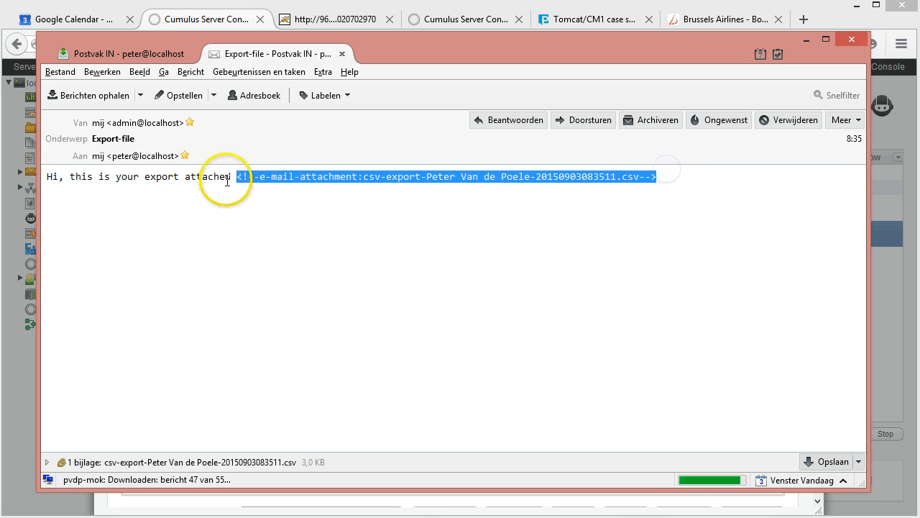
pyautogui.click(46, 179)
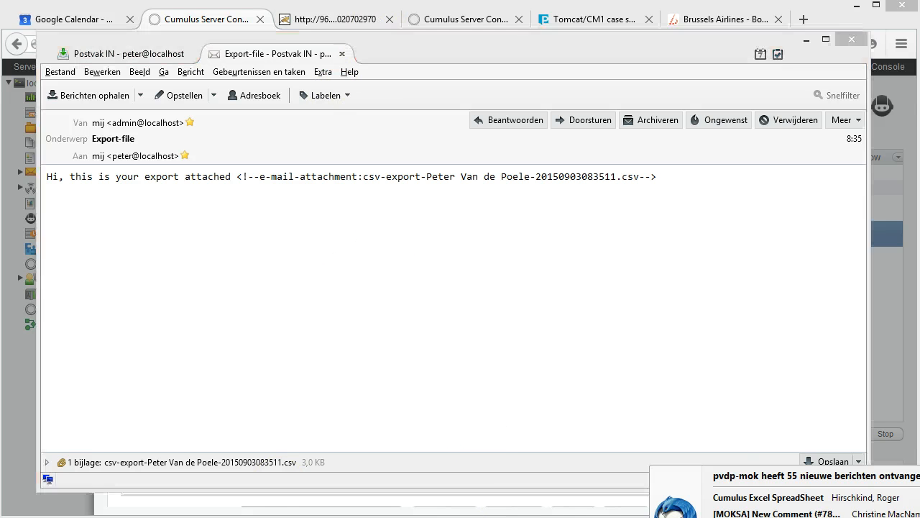
# Step: Open the message's attached CSV export file with Microsoft Excel
pyautogui.click(169, 466)
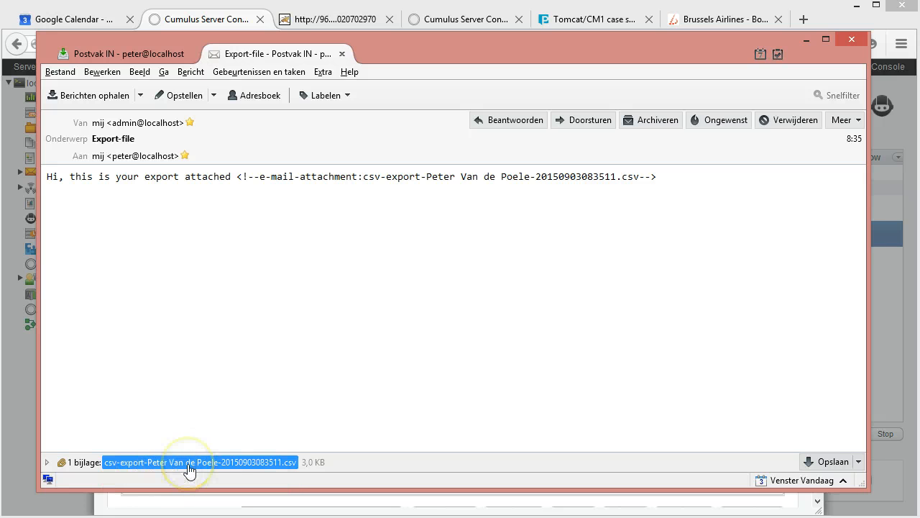
pyautogui.doubleClick(188, 467)
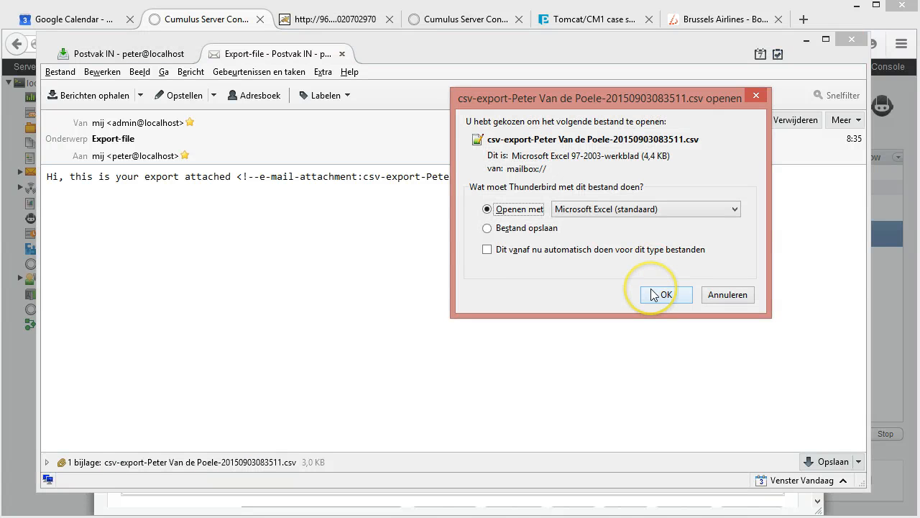
pyautogui.click(659, 294)
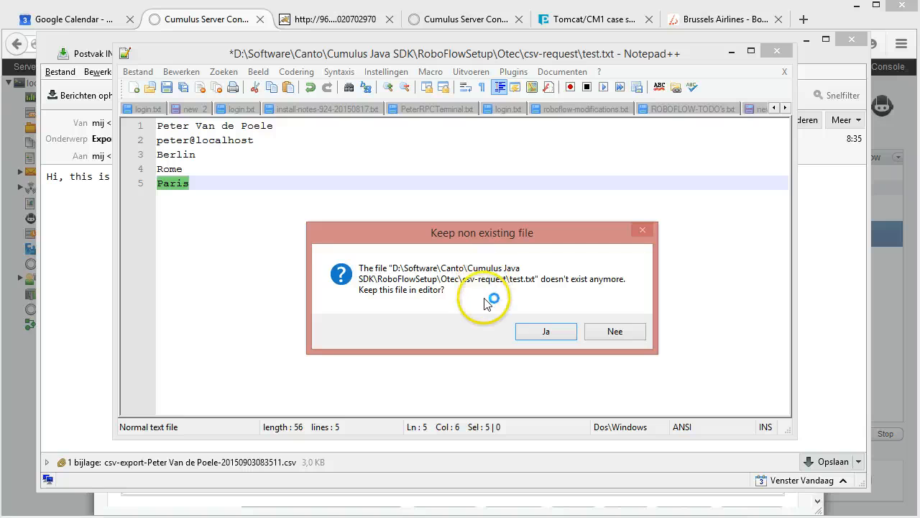
# Step: Keep the missing test.txt in the Notepad++ editor and examine the record names, IDs and categories in the exported CSV file
pyautogui.click(547, 332)
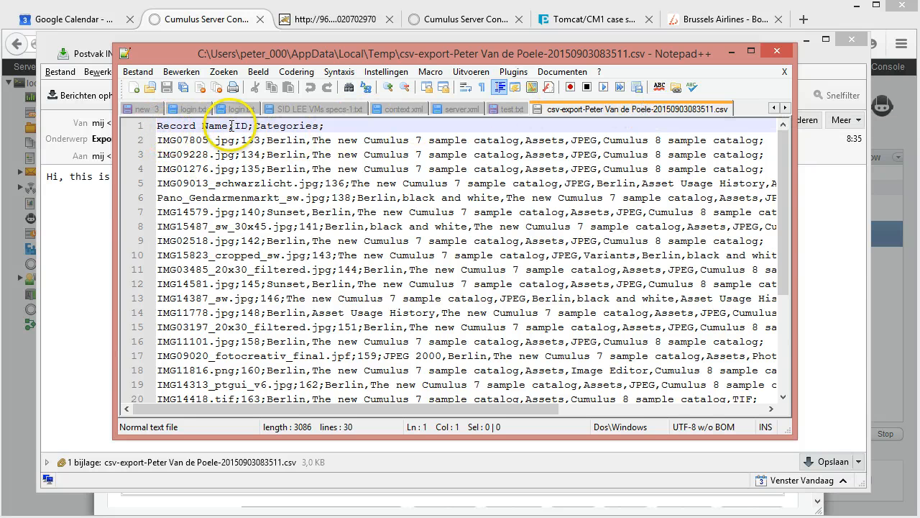
pyautogui.scroll(-4, 189, 144)
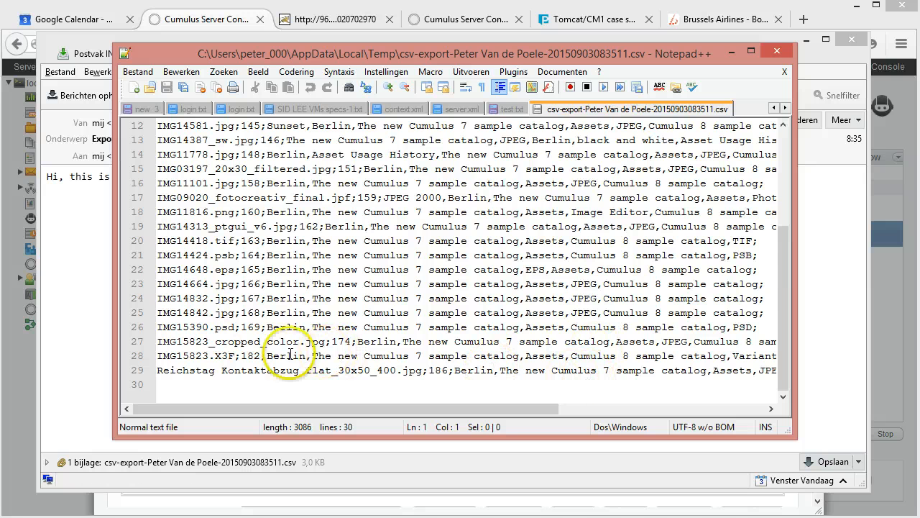
pyautogui.scroll(4, 266, 282)
pyautogui.doubleClick(185, 141)
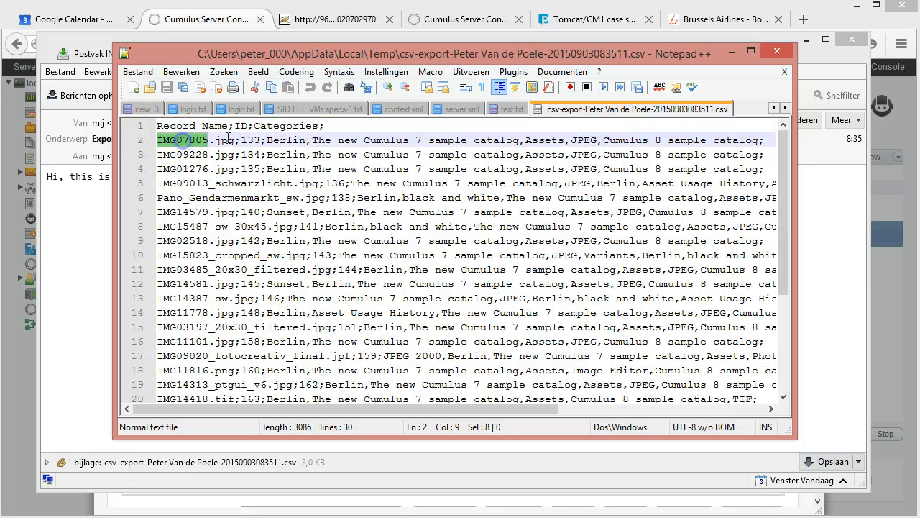
pyautogui.doubleClick(255, 140)
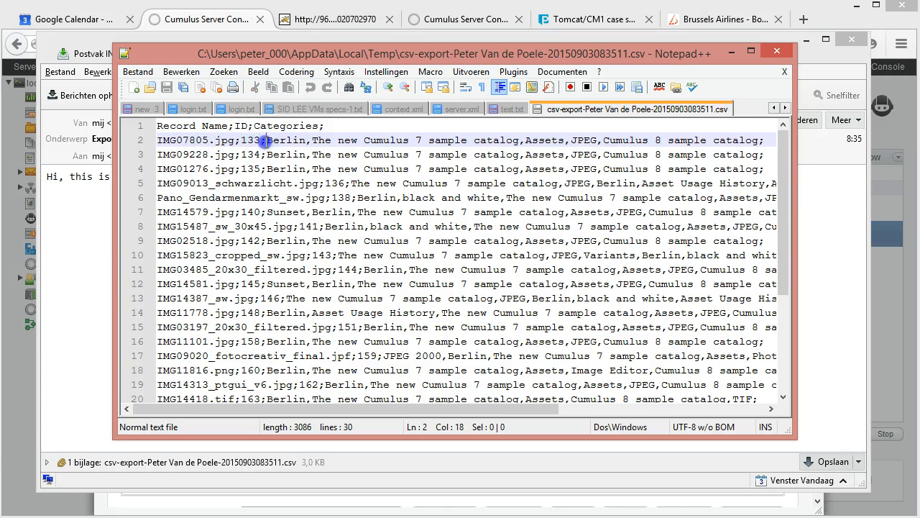
pyautogui.moveTo(266, 141); pyautogui.dragTo(725, 135)
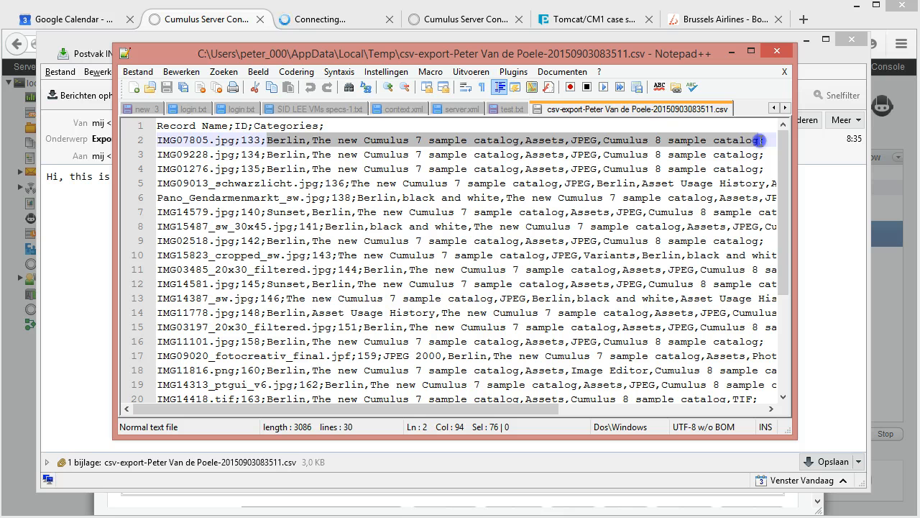
pyautogui.moveTo(759, 141); pyautogui.dragTo(355, 151)
pyautogui.click(292, 166)
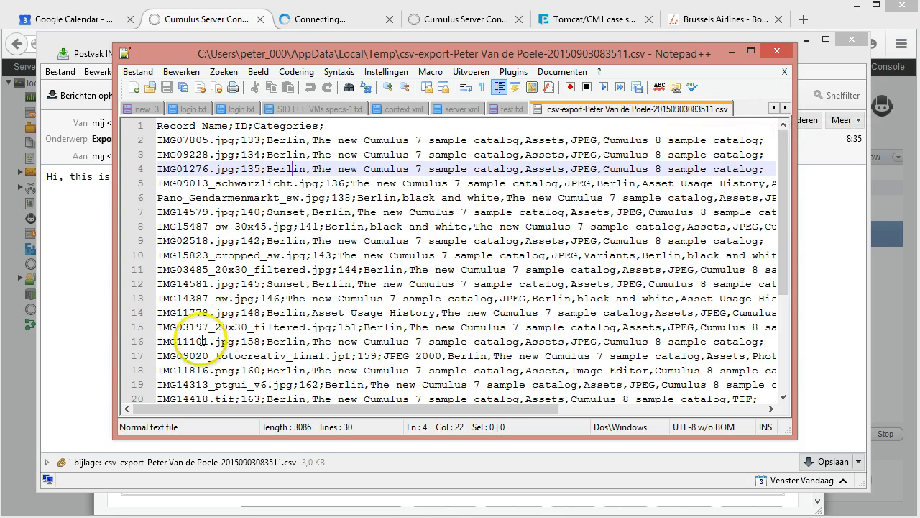
# Step: Switch back to the Cumulus Server Console in the browser and close the hotfolder-Send-CSV status window
pyautogui.click(18, 457)
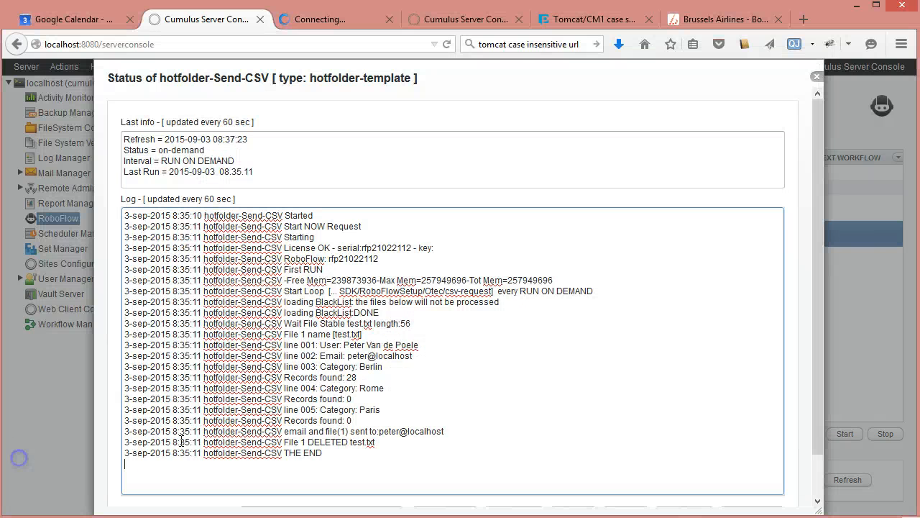
pyautogui.click(817, 76)
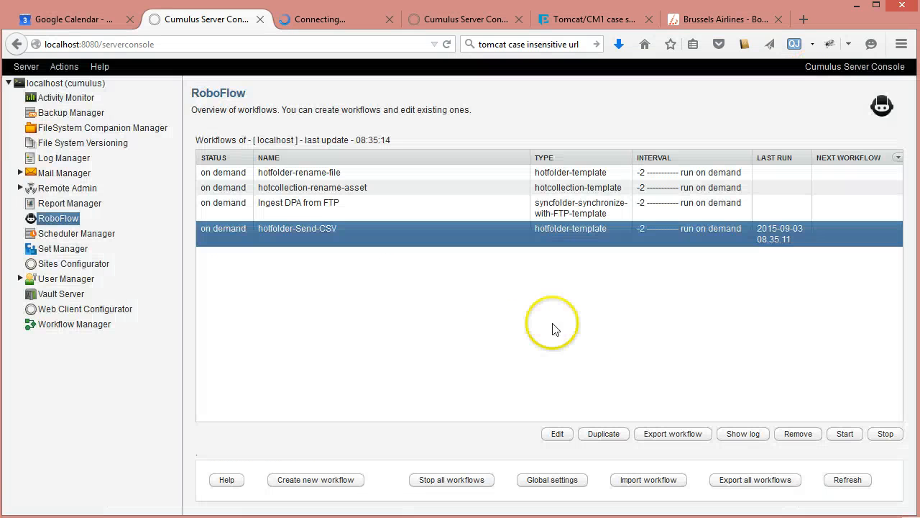
pyautogui.click(349, 285)
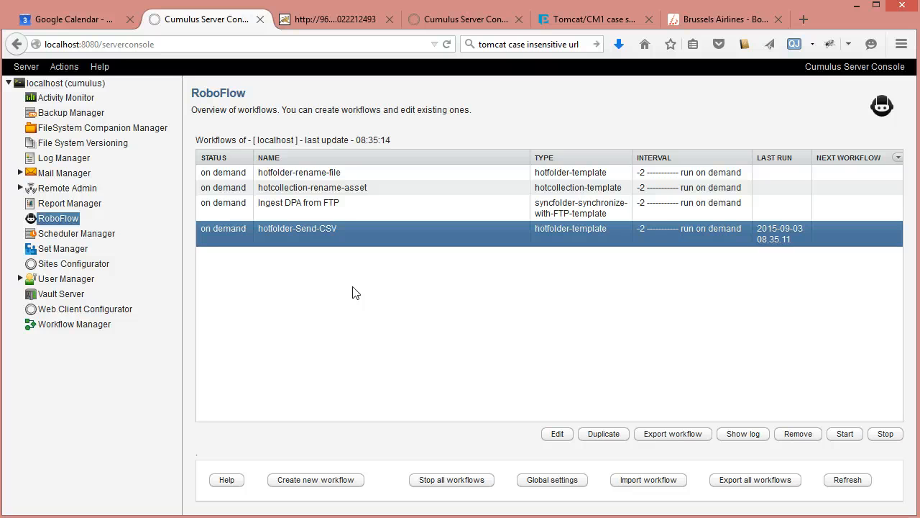
pyautogui.click(403, 332)
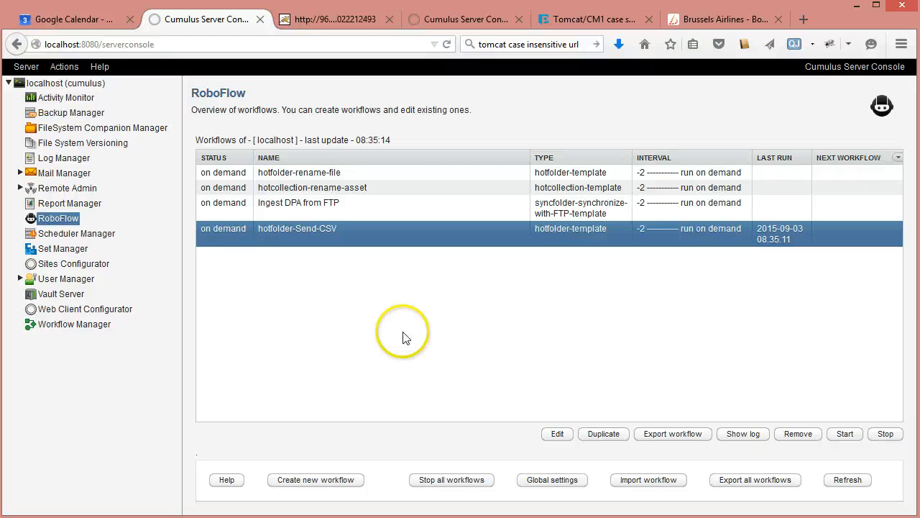